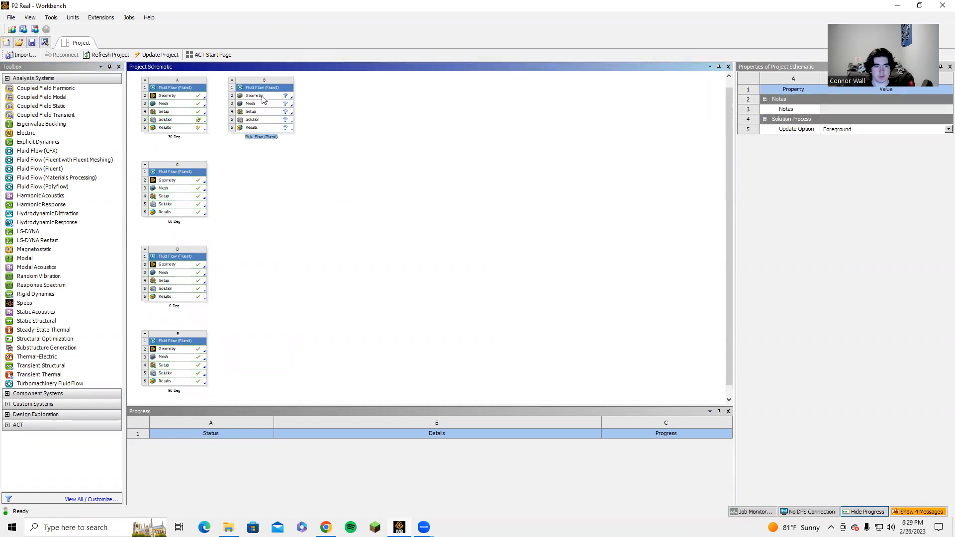
# Set the geometry analysis type of Fluid Flow (Fluent) system B to 2D and start a new DesignModeler geometry for it
pyautogui.click(263, 96)
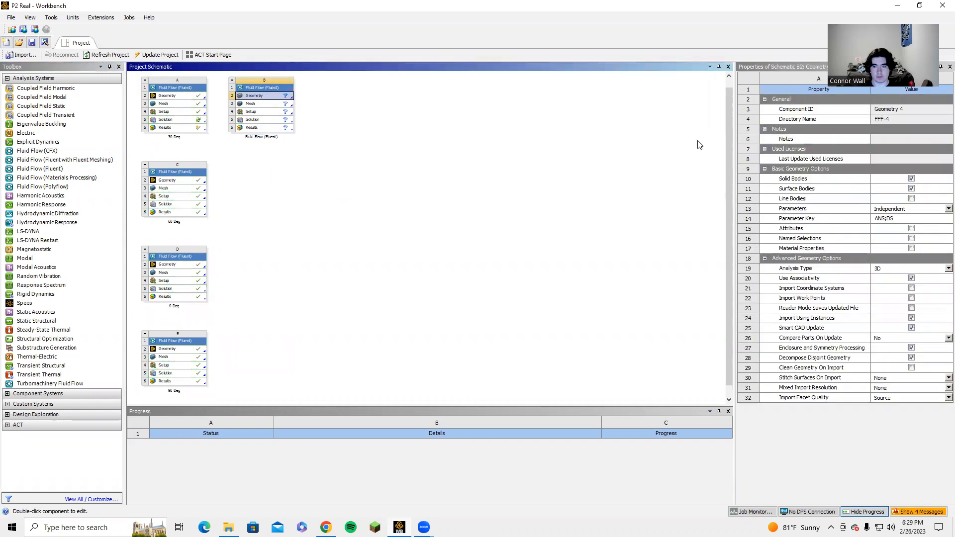
pyautogui.click(942, 271)
pyautogui.click(921, 286)
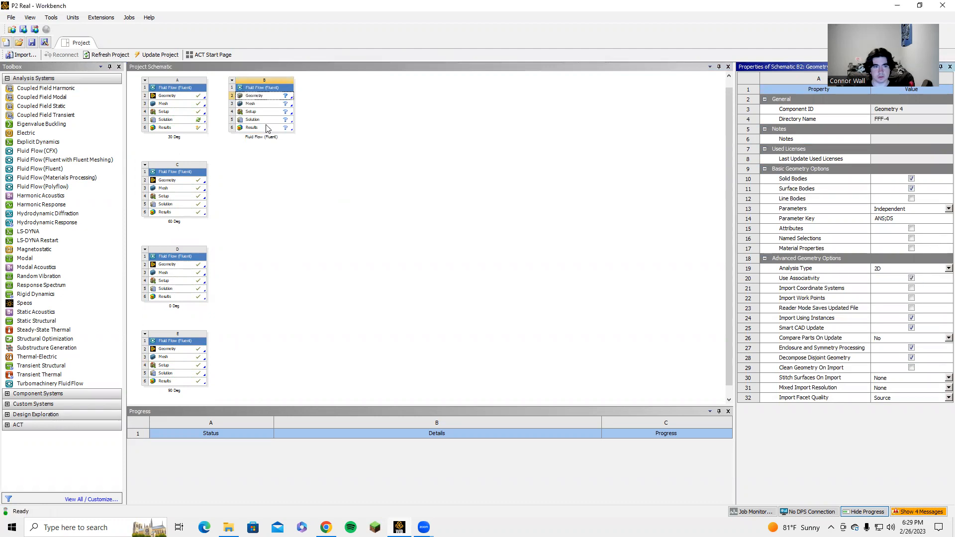
pyautogui.rightClick(265, 99)
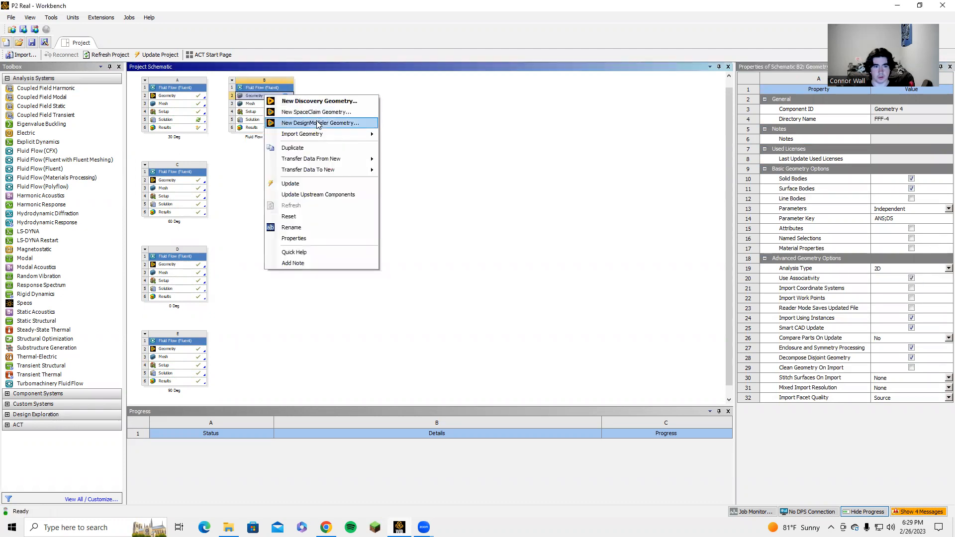
pyautogui.click(319, 123)
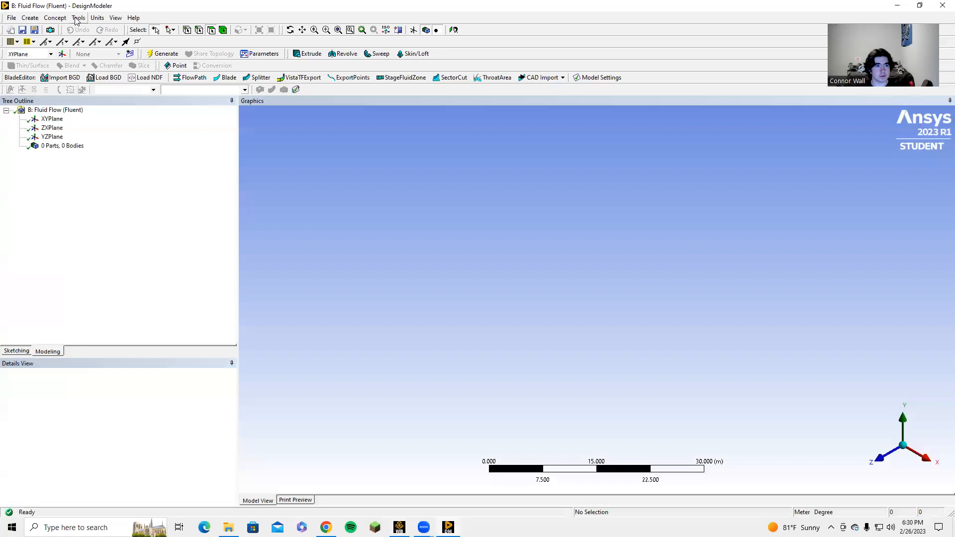
# Set the model units to centimetres and start a new sketch on the XY plane
pyautogui.click(97, 17)
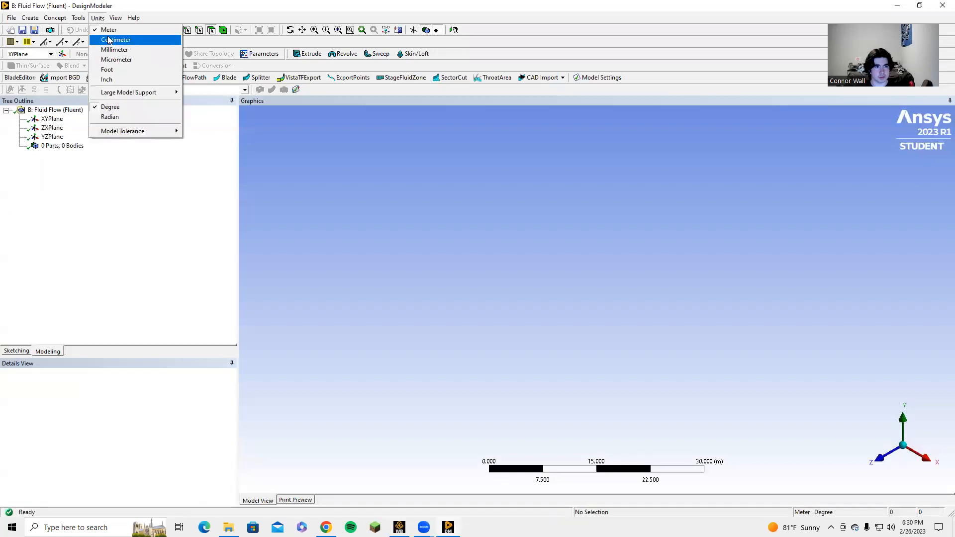
pyautogui.click(112, 40)
pyautogui.click(883, 465)
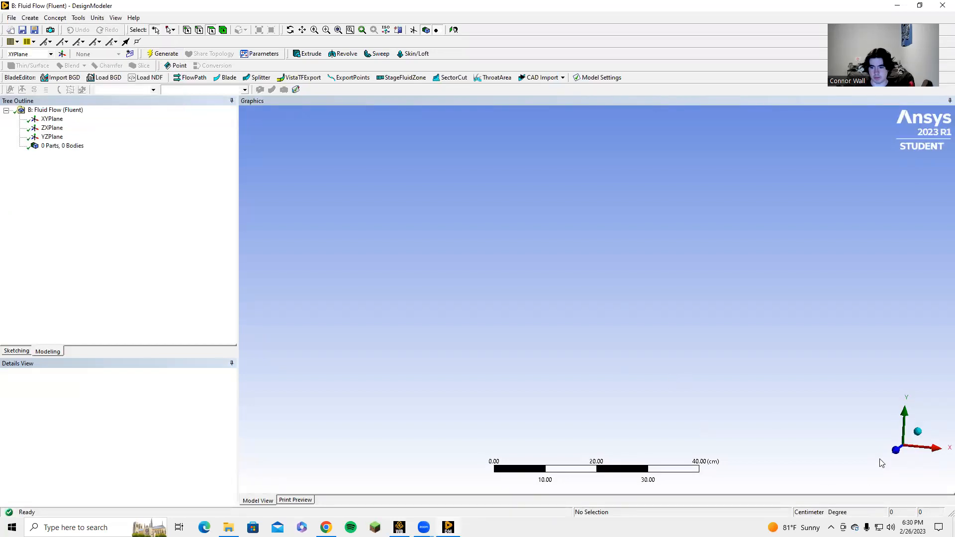
pyautogui.click(52, 119)
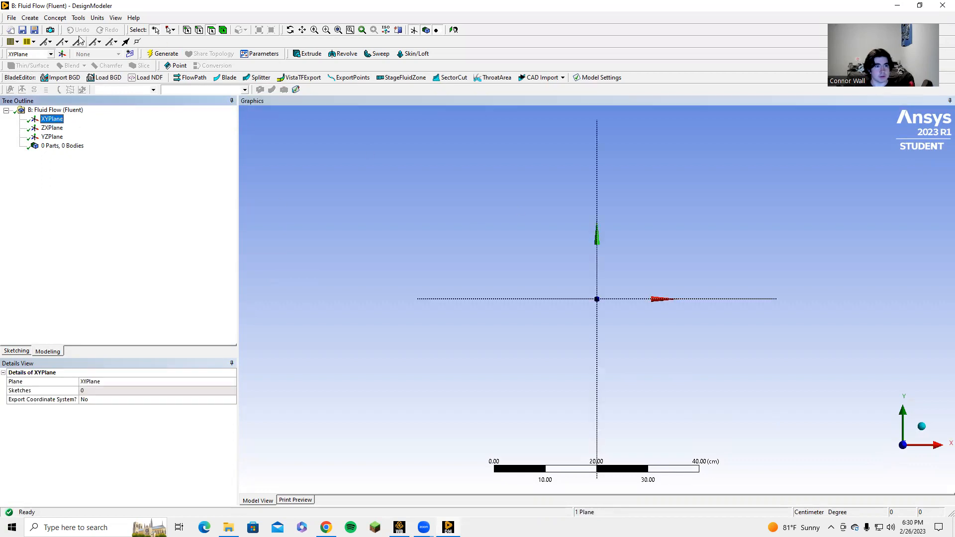
pyautogui.click(128, 53)
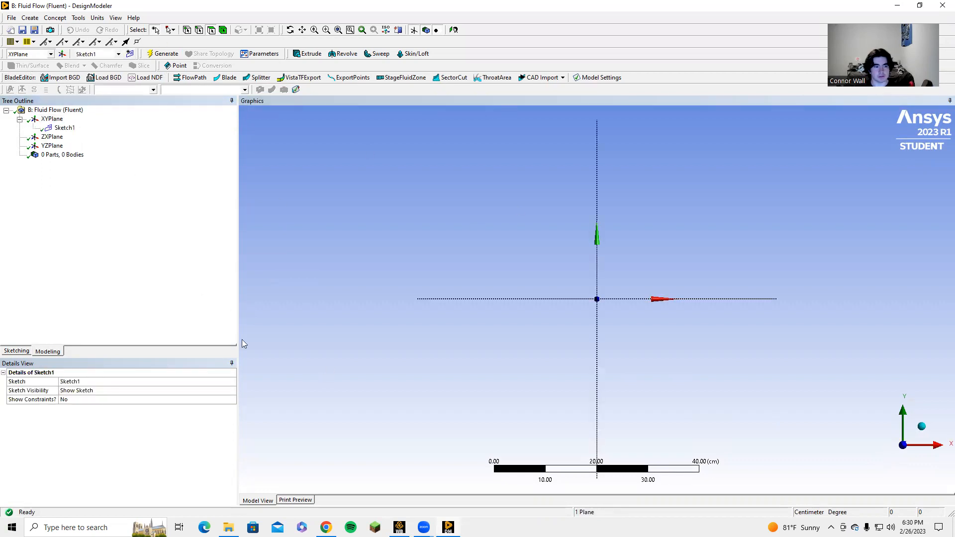
pyautogui.click(17, 349)
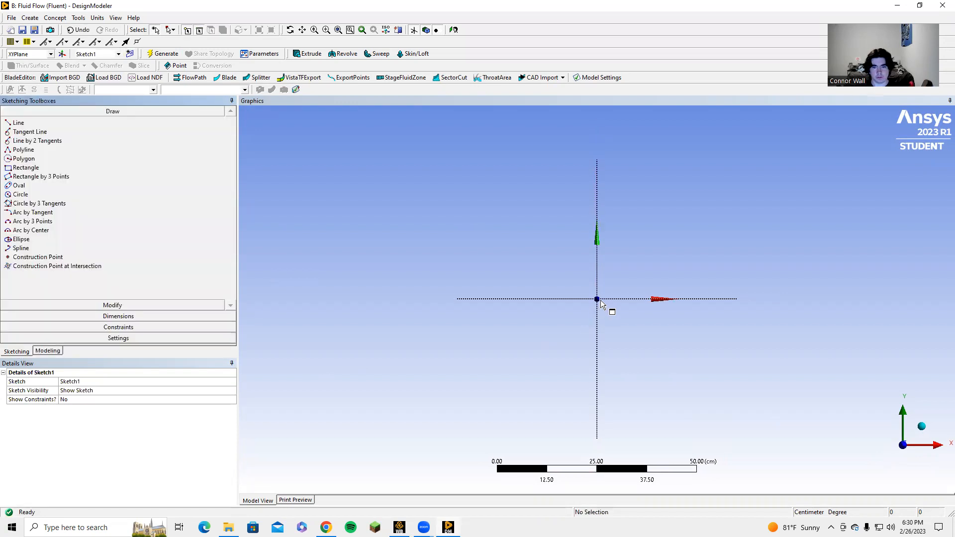
# Sketch a three-point rectangle from the origin, sloping down toward positive X, about 5.74 cm long and 0.79 cm wide
pyautogui.scroll(2, 598, 300)
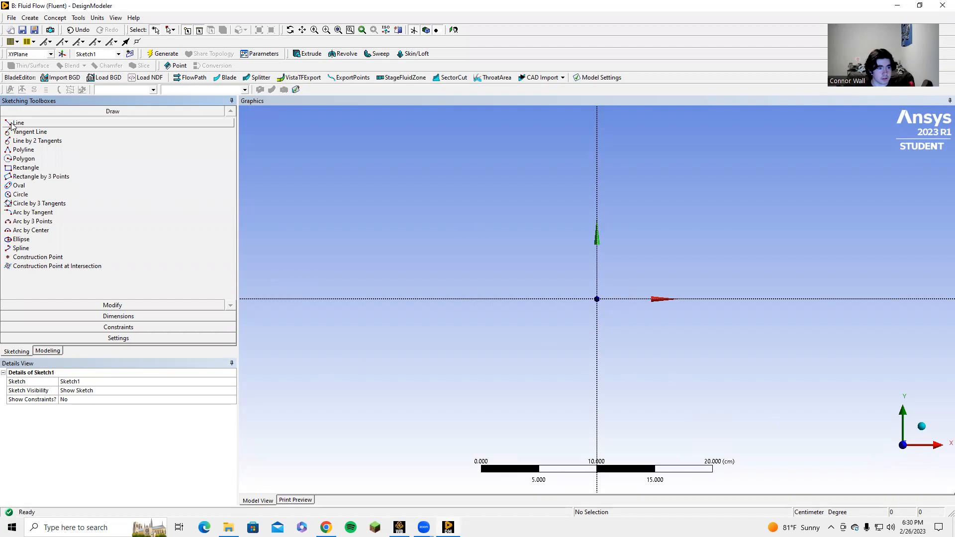
pyautogui.click(29, 176)
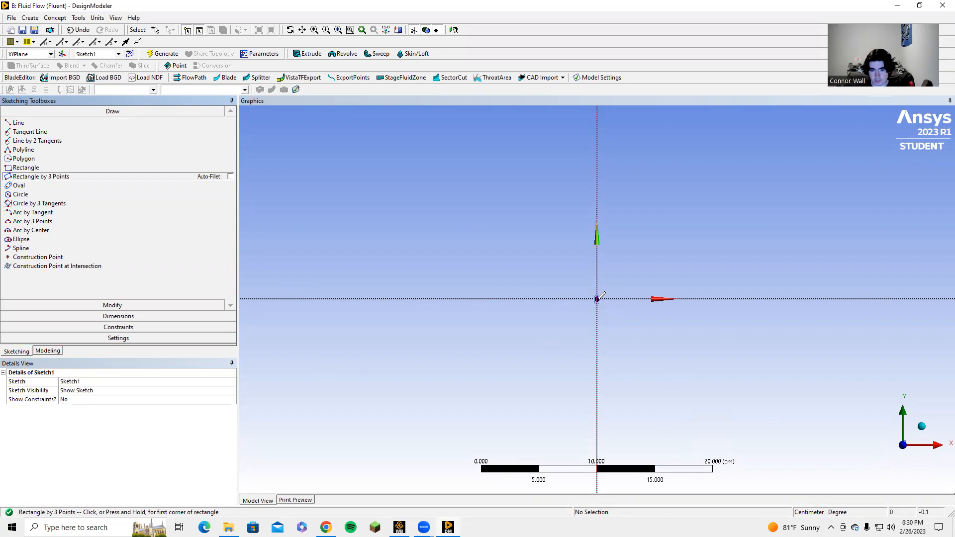
pyautogui.scroll(4, 599, 295)
pyautogui.scroll(3, 601, 297)
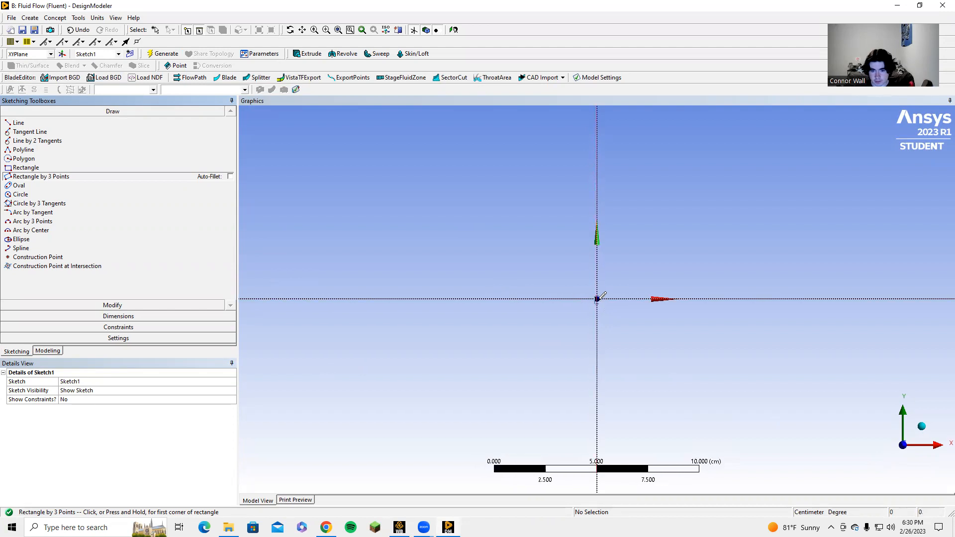
pyautogui.click(597, 298)
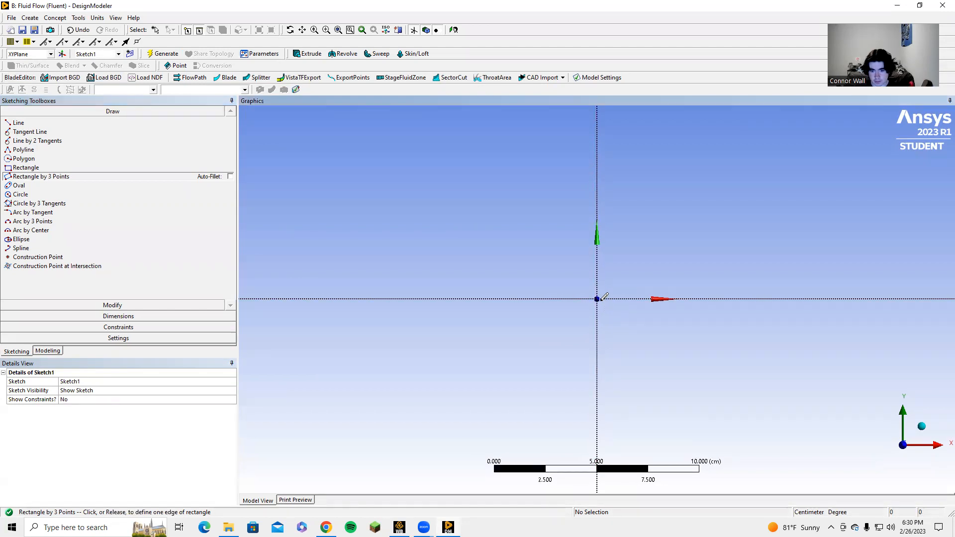
pyautogui.click(695, 366)
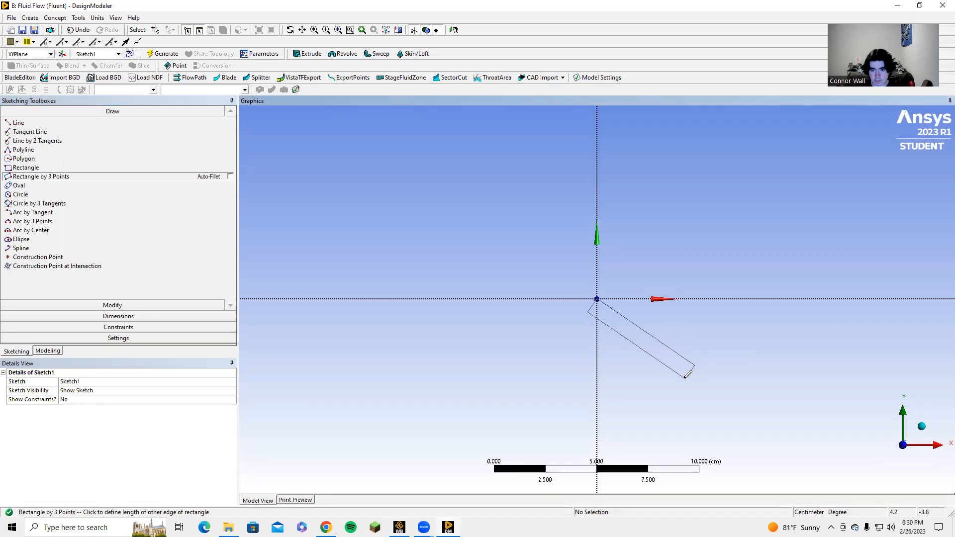
pyautogui.click(685, 378)
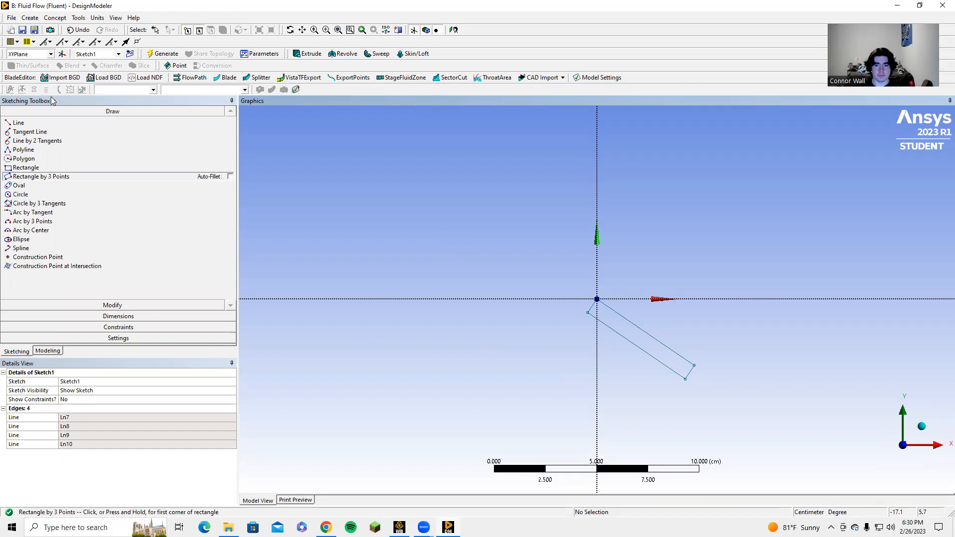
# Dimension the short edge of the slanted rectangle at the origin and set its length to 0.1 cm
pyautogui.click(92, 317)
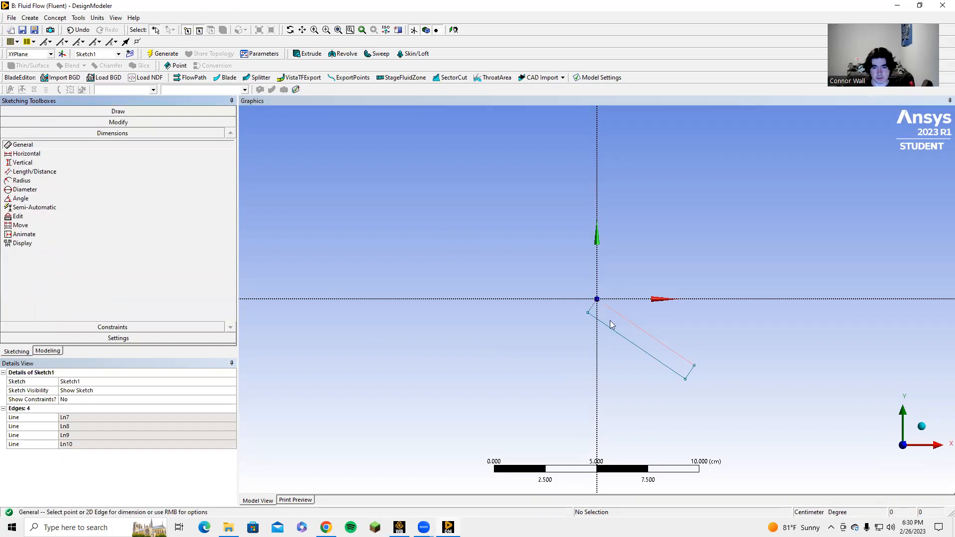
pyautogui.click(592, 310)
pyautogui.click(568, 293)
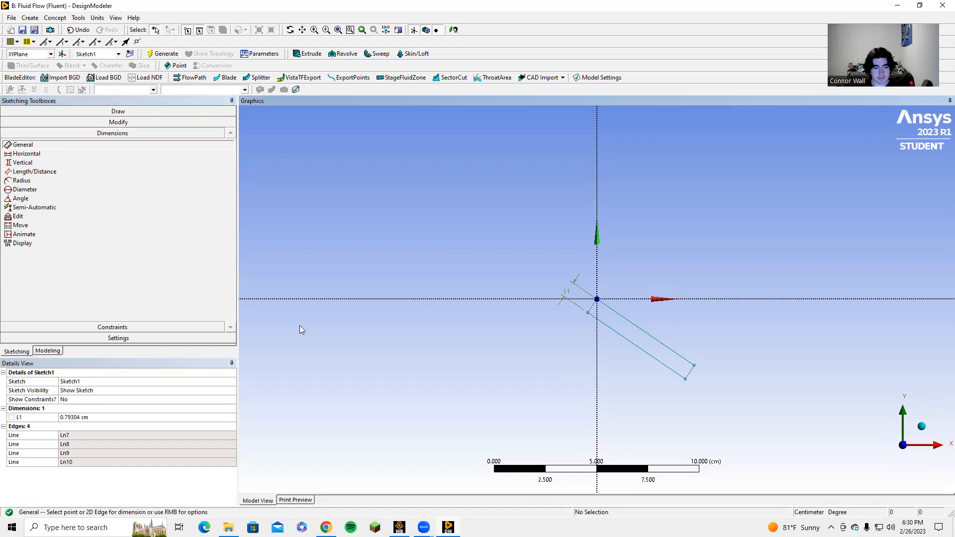
pyautogui.click(87, 416)
pyautogui.write('0.1')
pyautogui.press('Return')
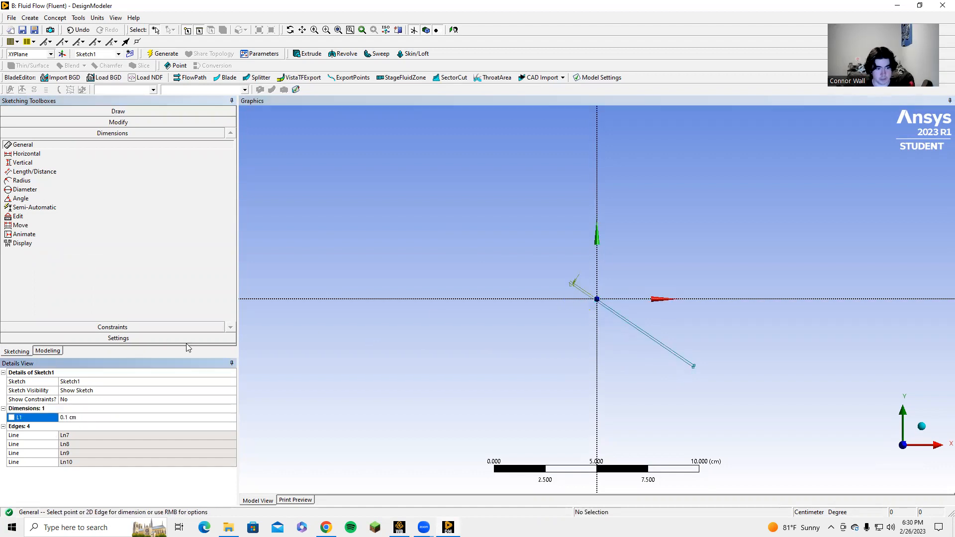
# Dimension the long edge of the slanted rectangle and set its length to 30 cm
pyautogui.click(643, 330)
pyautogui.click(680, 280)
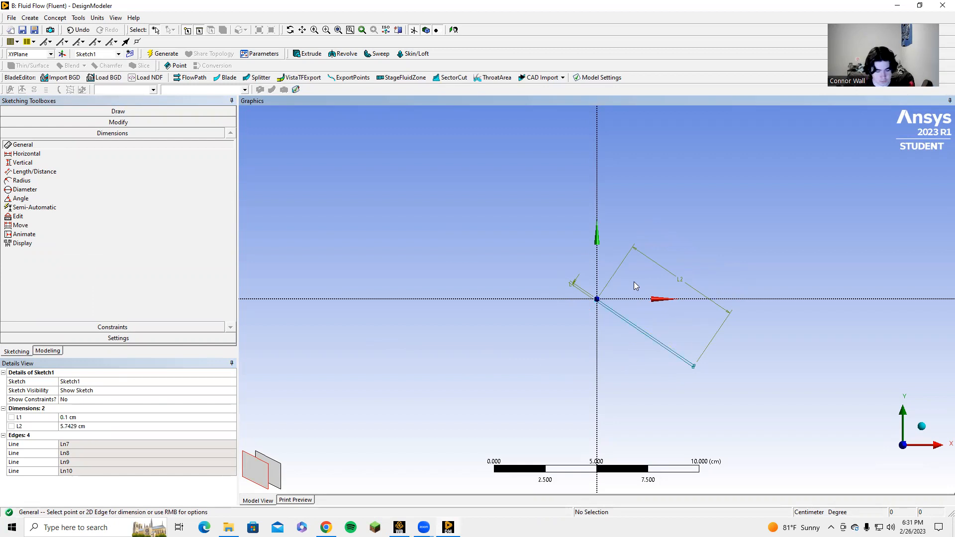
pyautogui.click(98, 426)
pyautogui.write('30')
pyautogui.press('Return')
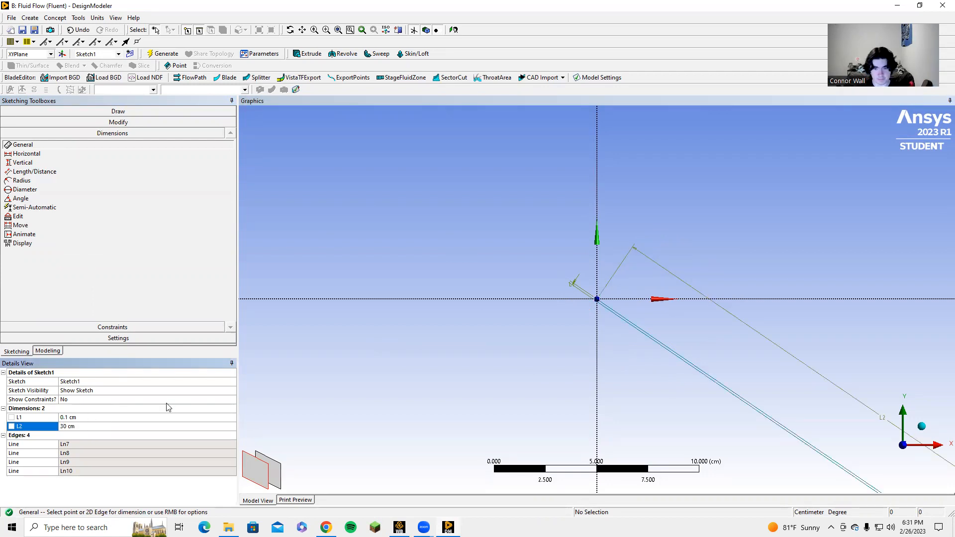
pyautogui.scroll(4, 616, 312)
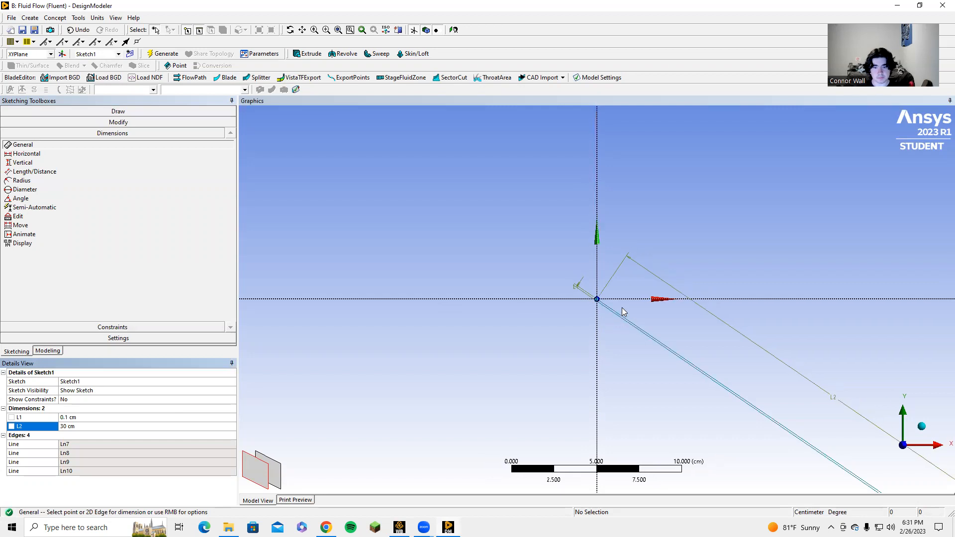
pyautogui.scroll(3, 616, 312)
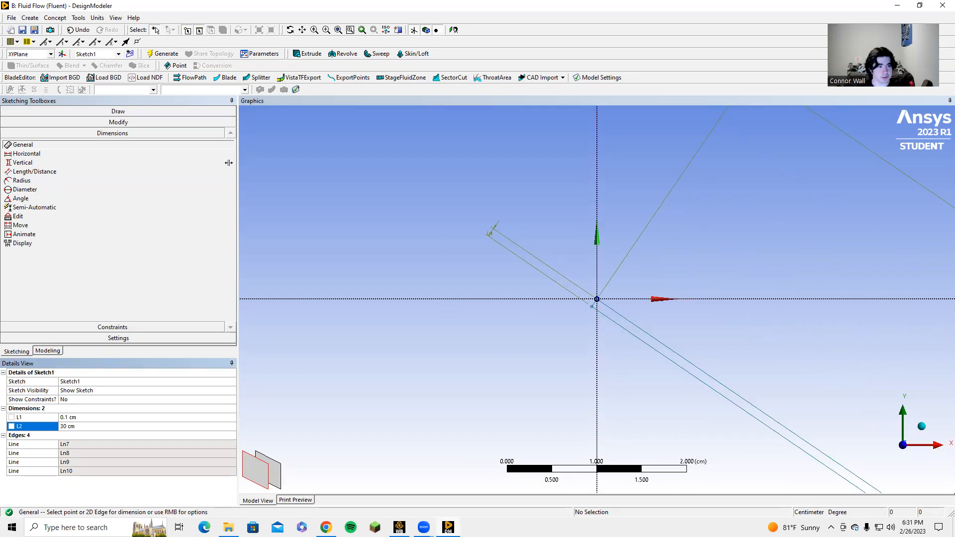
pyautogui.click(21, 199)
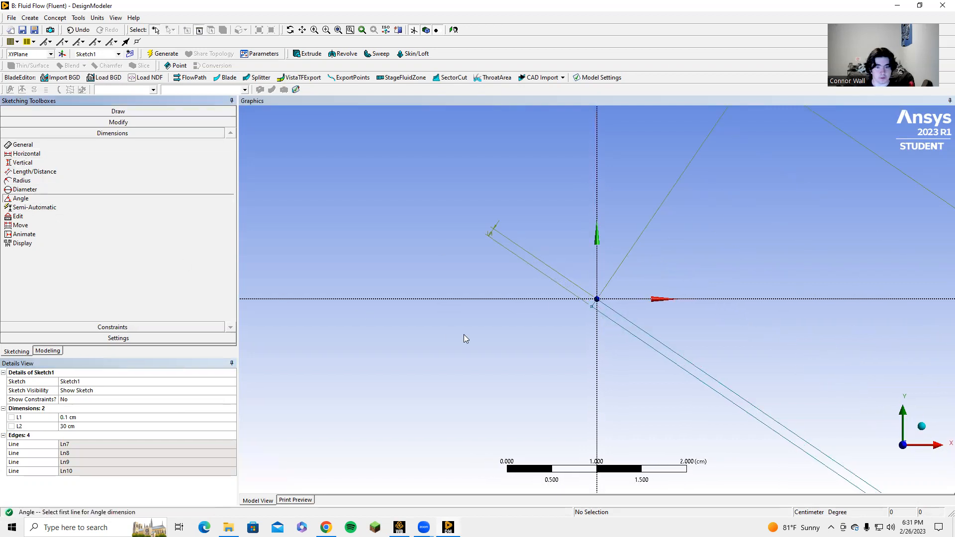
pyautogui.click(510, 301)
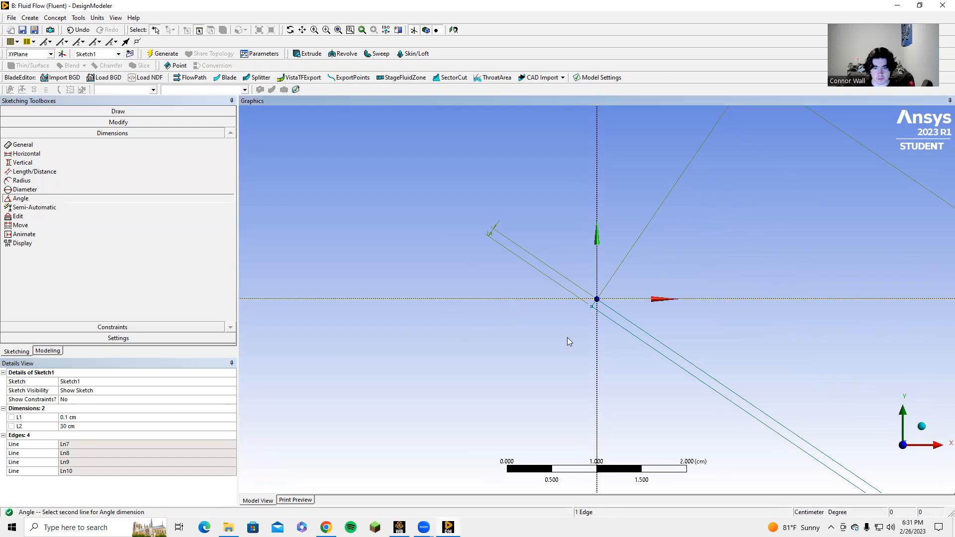
pyautogui.click(646, 338)
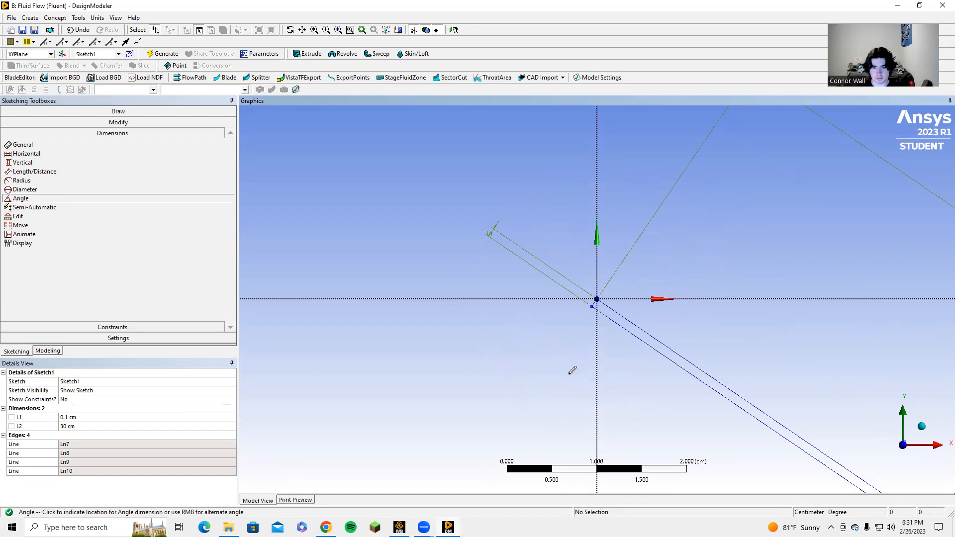
pyautogui.press('Escape')
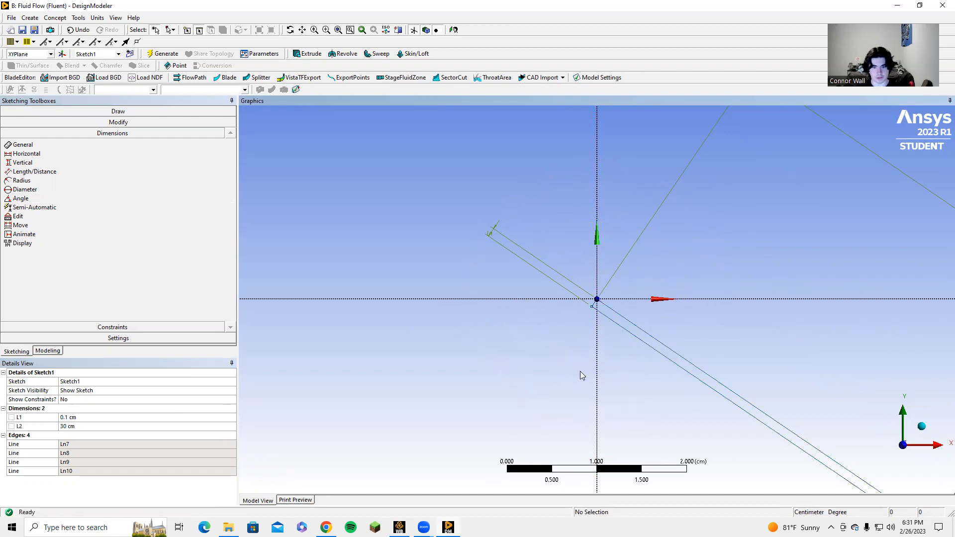
pyautogui.click(27, 199)
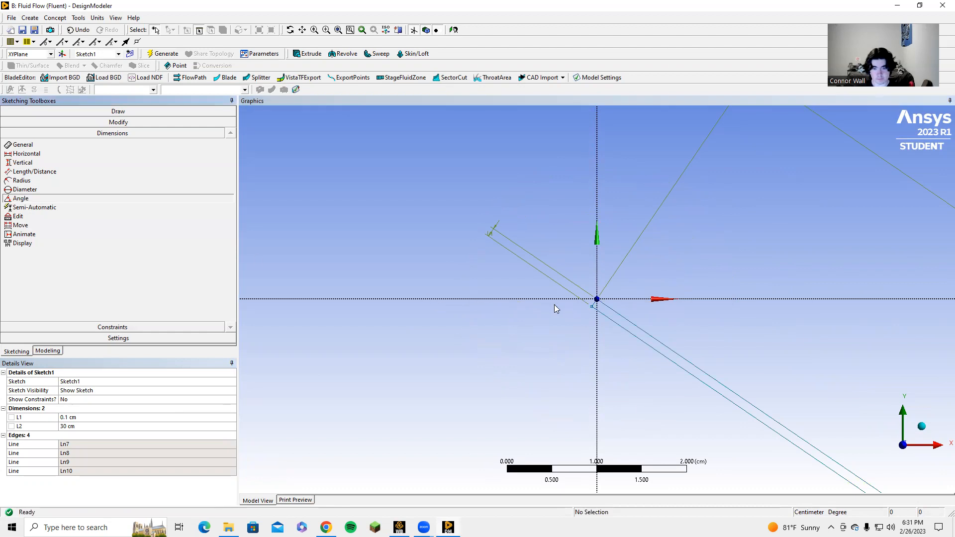
pyautogui.click(730, 299)
pyautogui.click(664, 342)
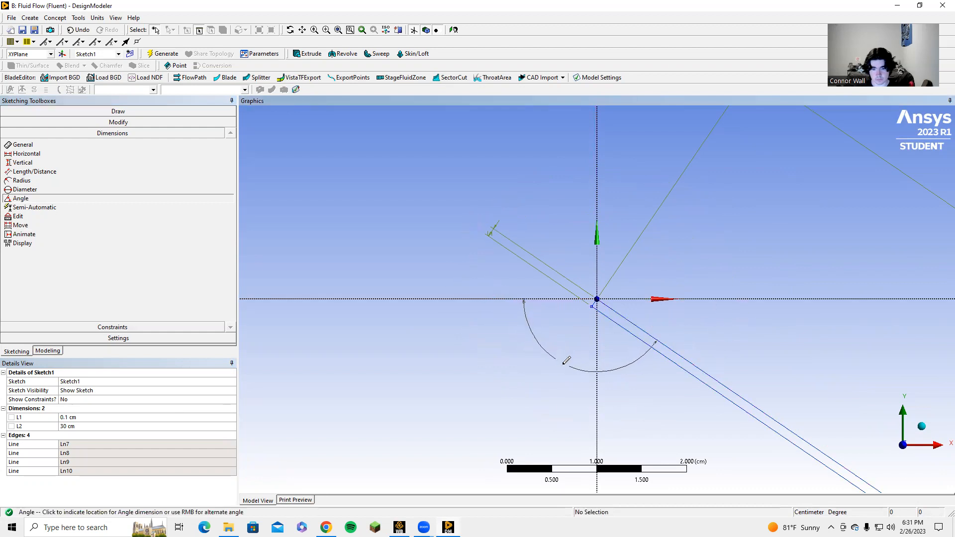
pyautogui.press('Escape')
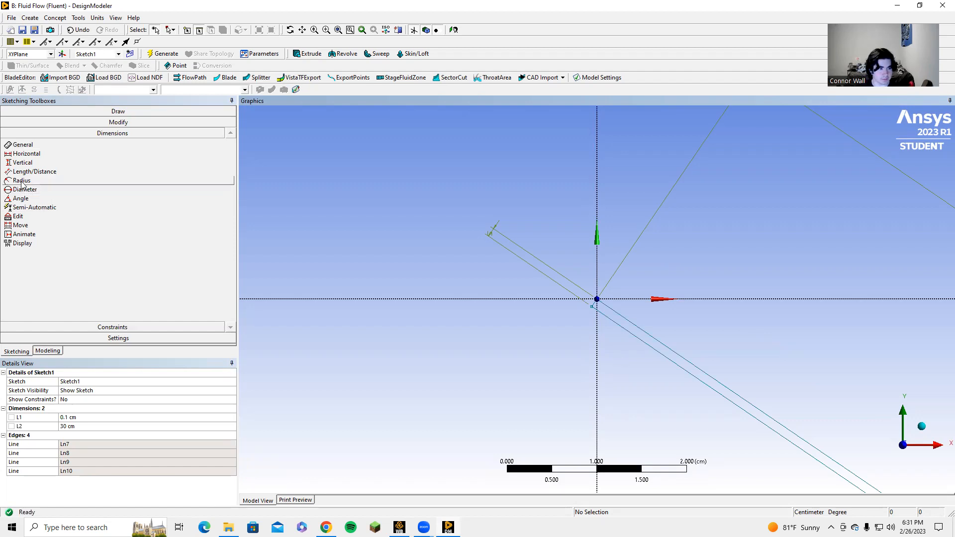
# Add an angle dimension below the origin between the horizontal axis and the plate's upper long edge, and set it to 120°
pyautogui.click(30, 200)
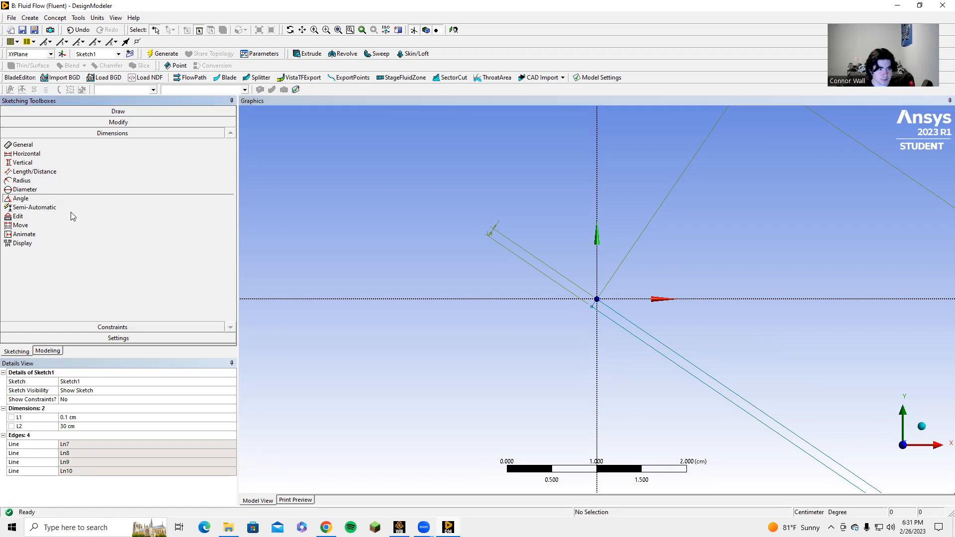
pyautogui.click(716, 299)
pyautogui.click(656, 340)
pyautogui.click(576, 354)
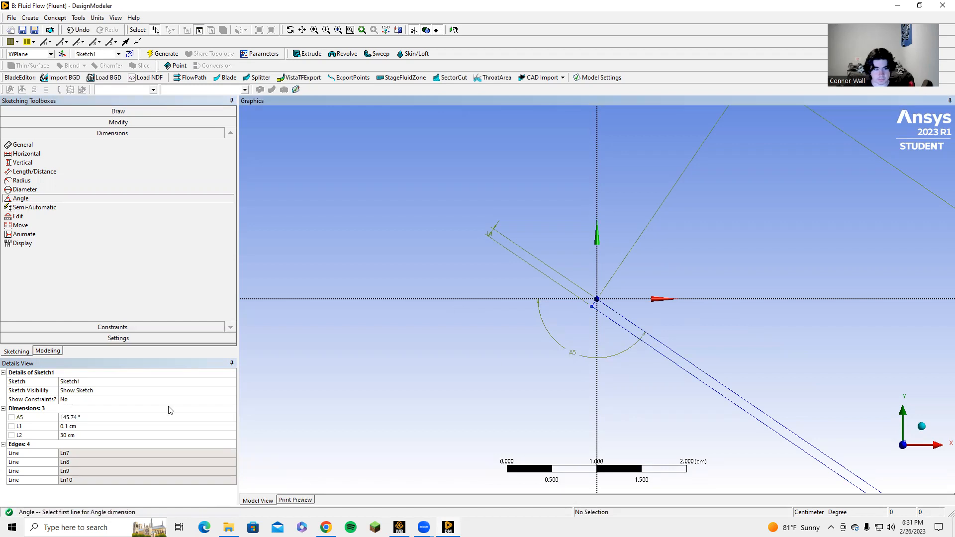
pyautogui.click(72, 418)
pyautogui.write('120')
pyautogui.press('Return')
pyautogui.scroll(-10, 596, 343)
pyautogui.scroll(-10, 613, 324)
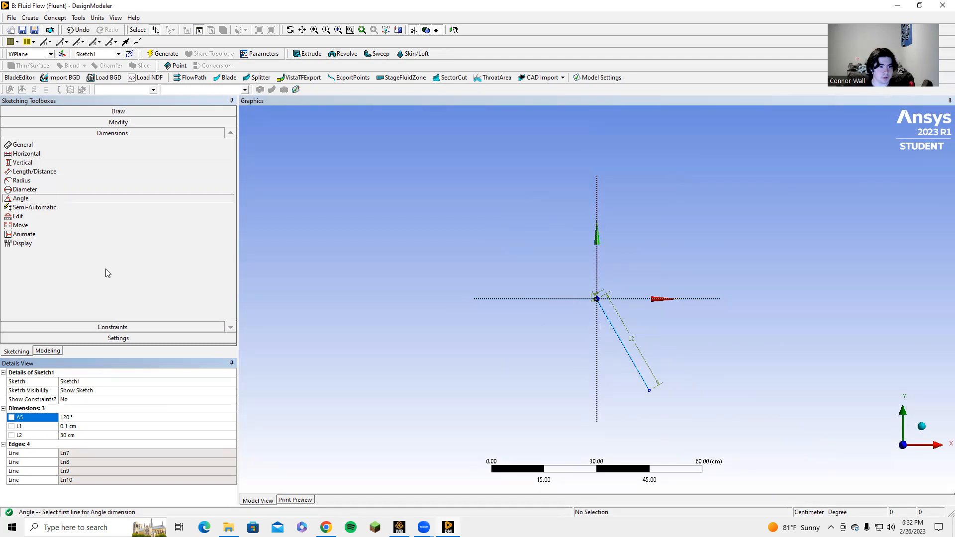
# Sketch a large axis-aligned rectangle around the origin, with its lower edge crossing the slanted plate
pyautogui.click(105, 111)
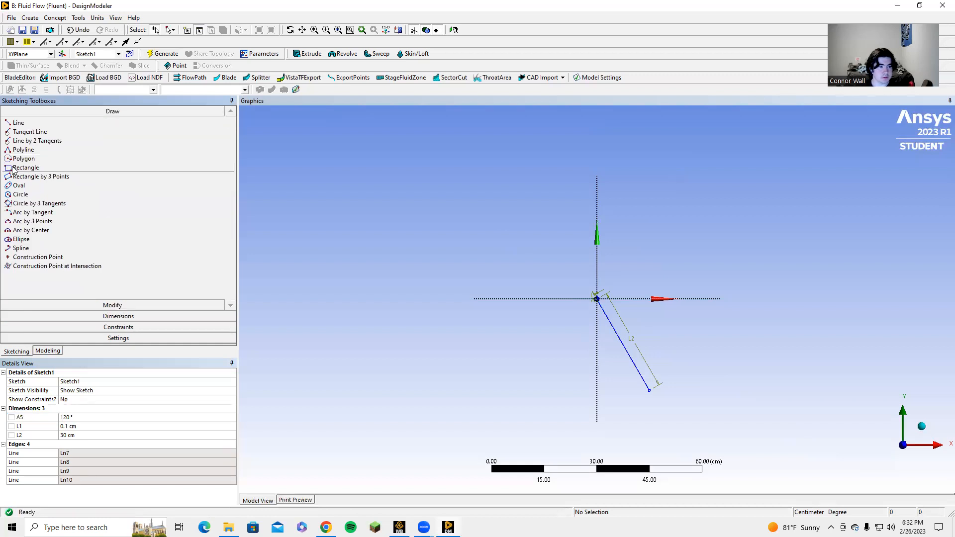
pyautogui.click(26, 167)
pyautogui.click(416, 140)
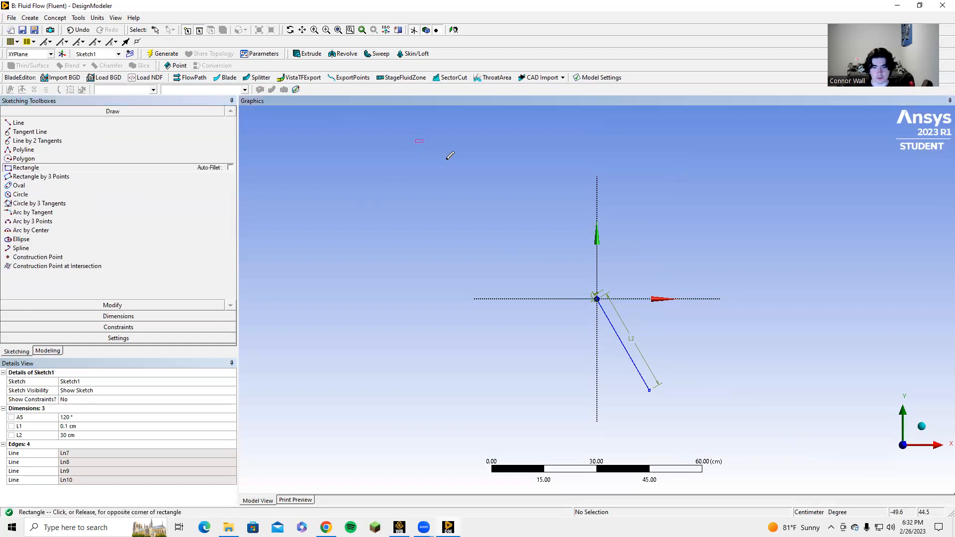
pyautogui.click(716, 360)
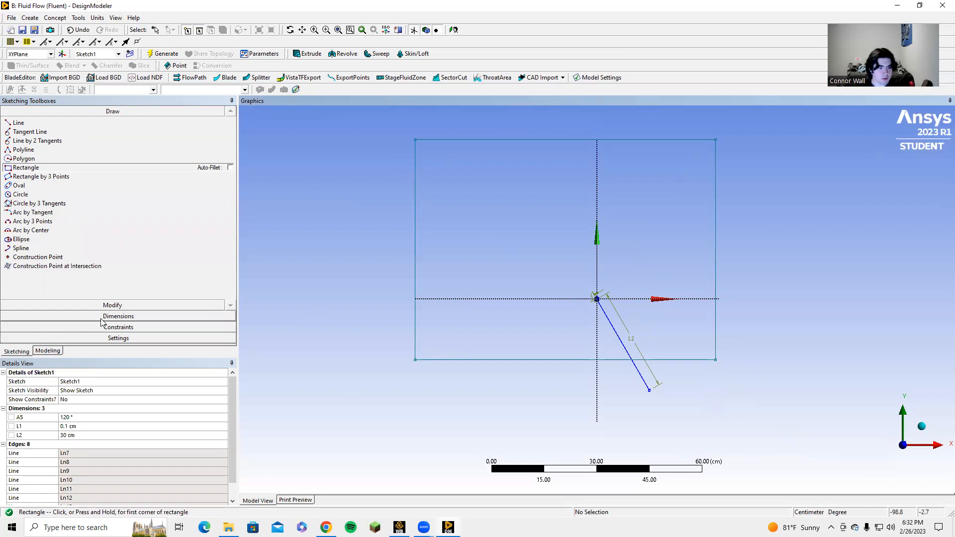
# Dimension the upper edge's width and the left edge's height on the large outer rectangle
pyautogui.click(50, 316)
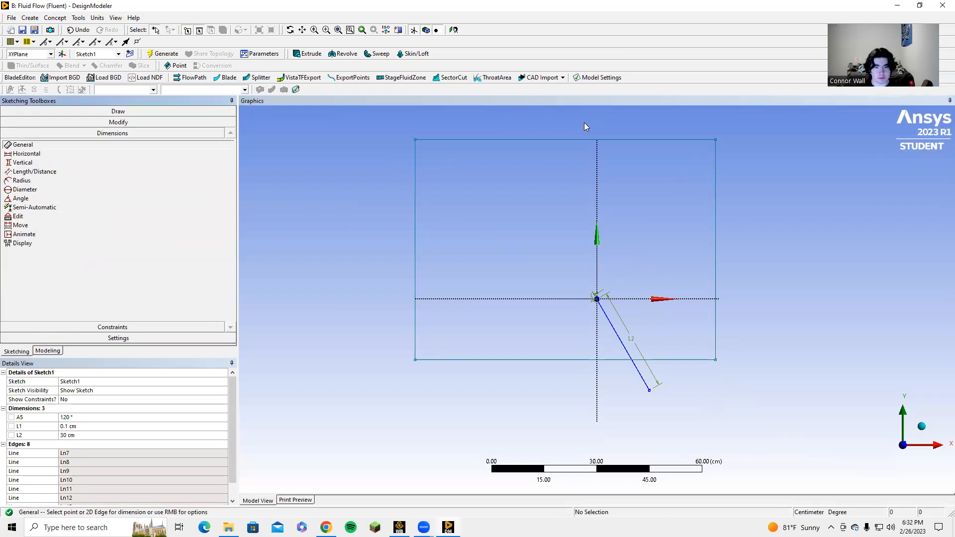
pyautogui.click(580, 136)
pyautogui.click(572, 128)
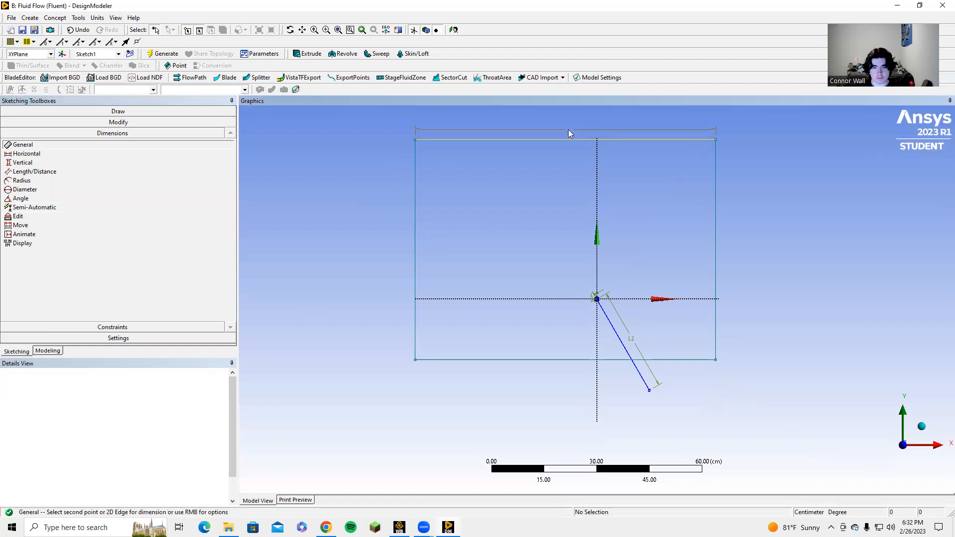
pyautogui.click(416, 245)
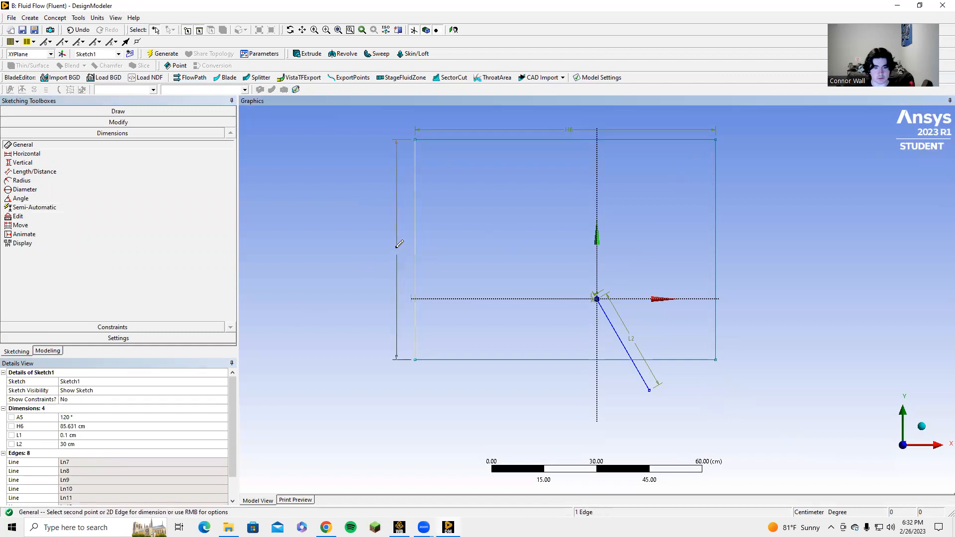
pyautogui.click(395, 269)
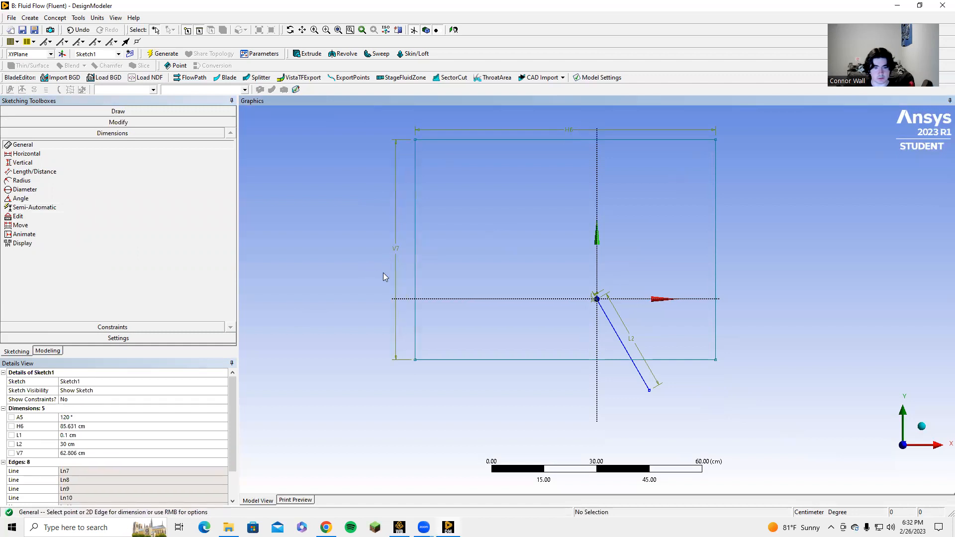
# Add a vertical dimension between the outer rectangle's lower-left corner and the horizontal axis
pyautogui.click(414, 359)
pyautogui.click(411, 299)
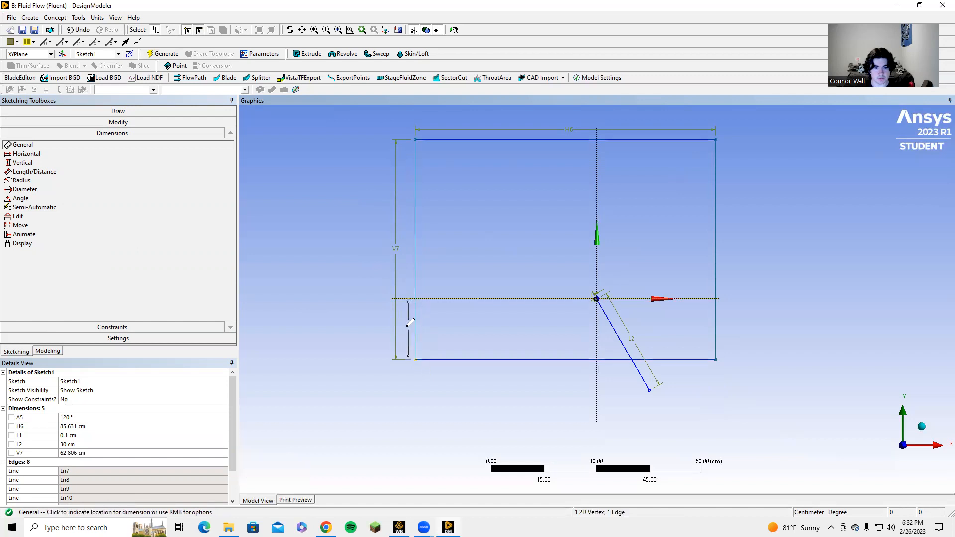
pyautogui.click(407, 329)
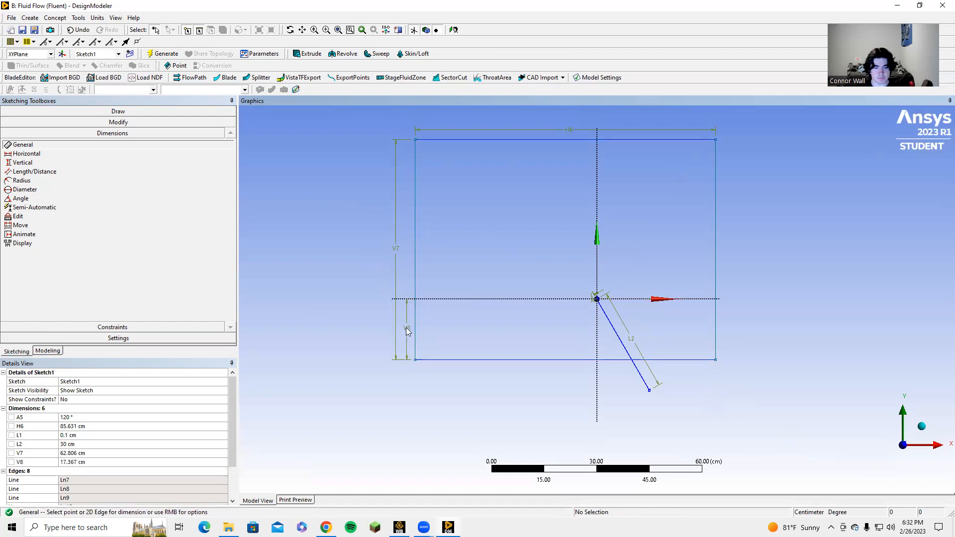
# Set the outer rectangle's height to 500 cm and its lower-left corner's distance from the horizontal axis to 250 cm
pyautogui.click(62, 453)
pyautogui.write('500')
pyautogui.press('Return')
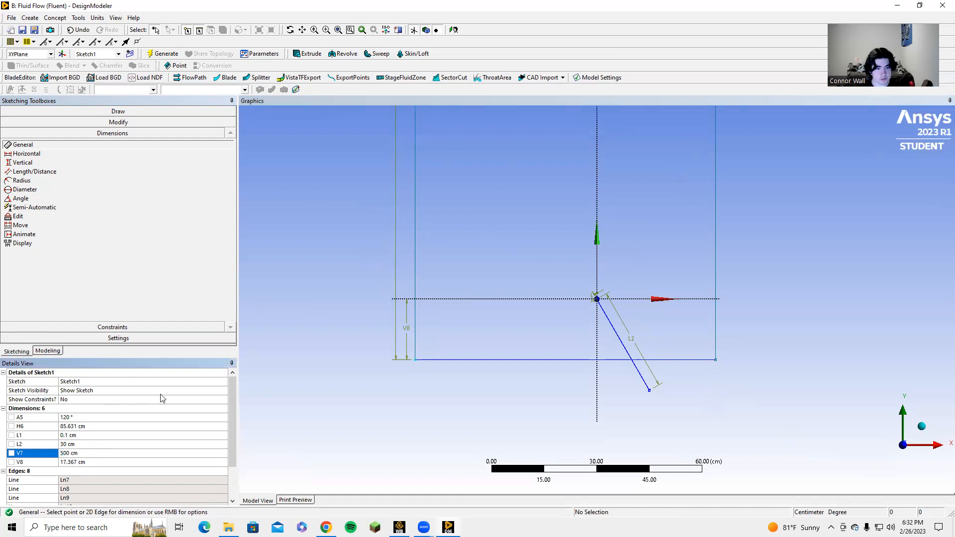
pyautogui.click(68, 465)
pyautogui.write('250')
pyautogui.press('Return')
pyautogui.scroll(-5, 496, 327)
pyautogui.scroll(2, 543, 271)
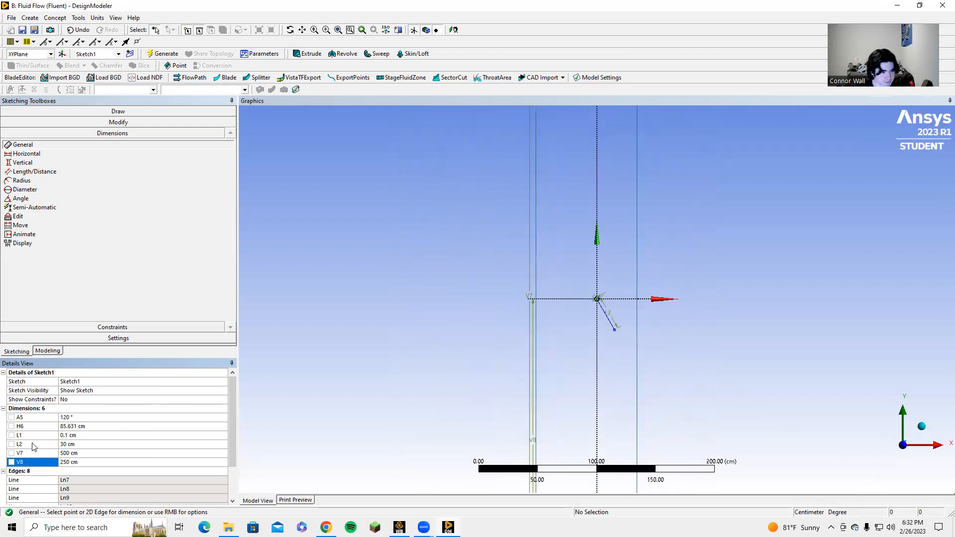
# Set the outer rectangle's width to 500 cm
pyautogui.click(69, 426)
pyautogui.write('5')
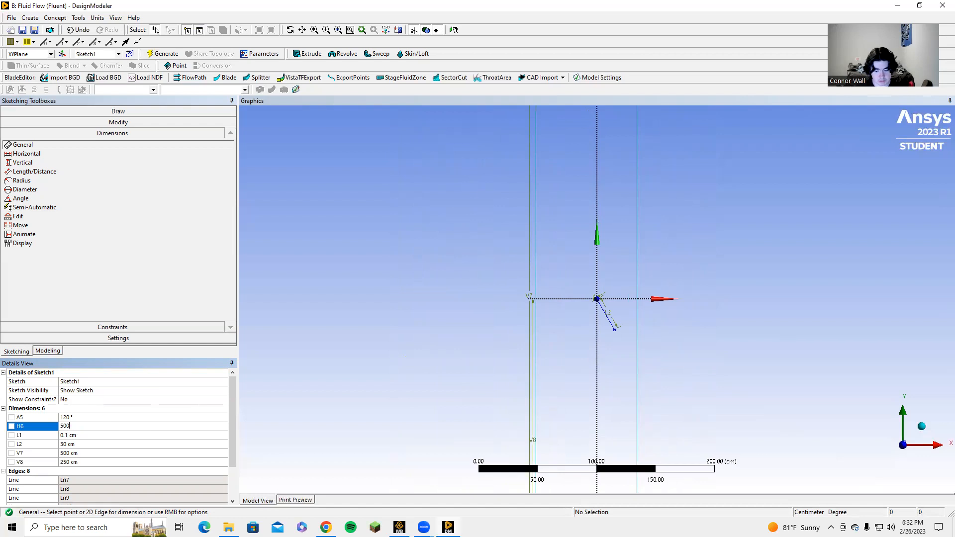
pyautogui.write('00')
pyautogui.press('Return')
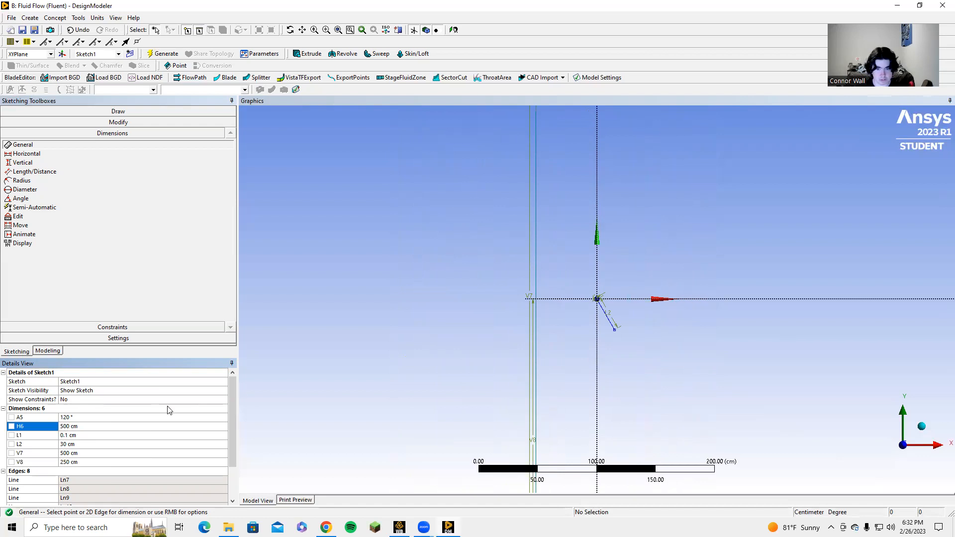
pyautogui.scroll(-2, 608, 242)
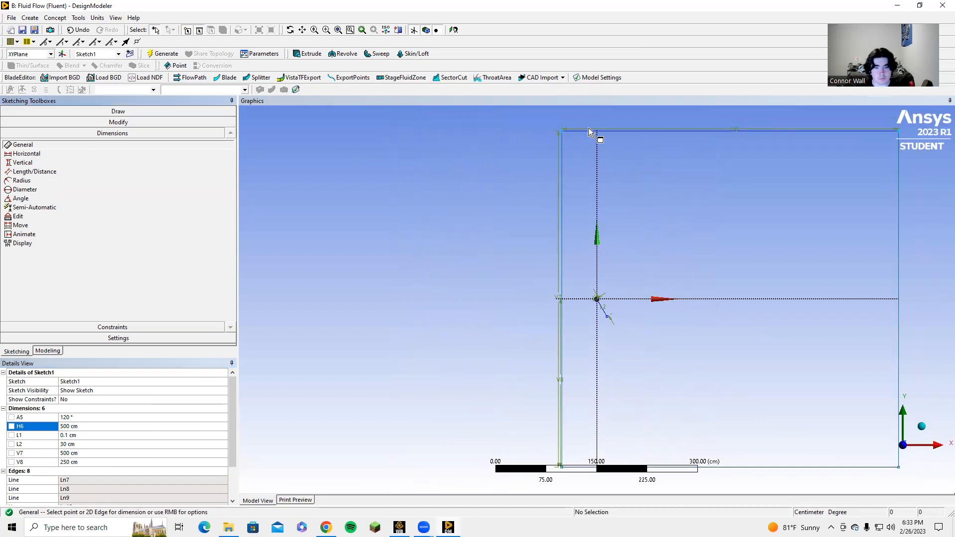
# Dimension the horizontal distance from the outer rectangle's upper-left corner to the vertical axis and set it to 250 cm
pyautogui.click(562, 132)
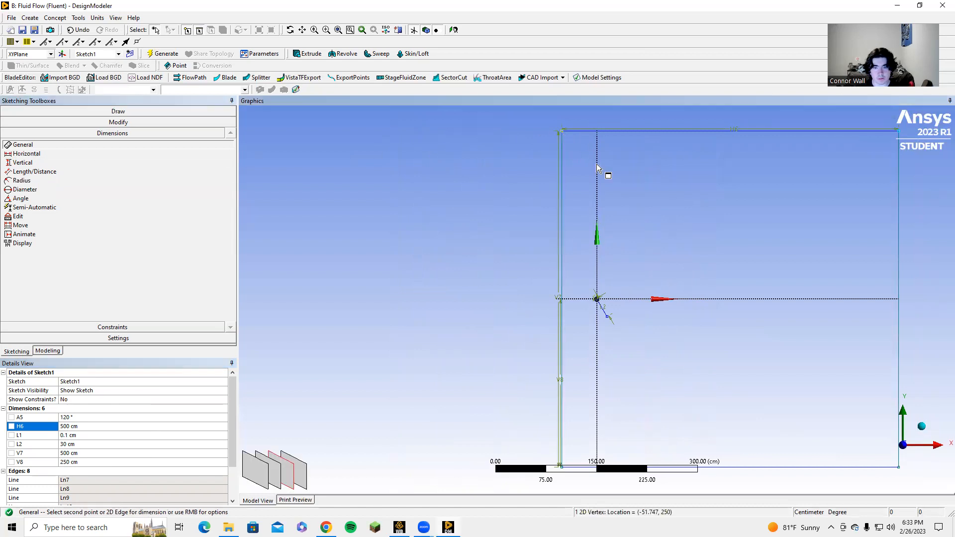
pyautogui.click(598, 166)
pyautogui.click(582, 173)
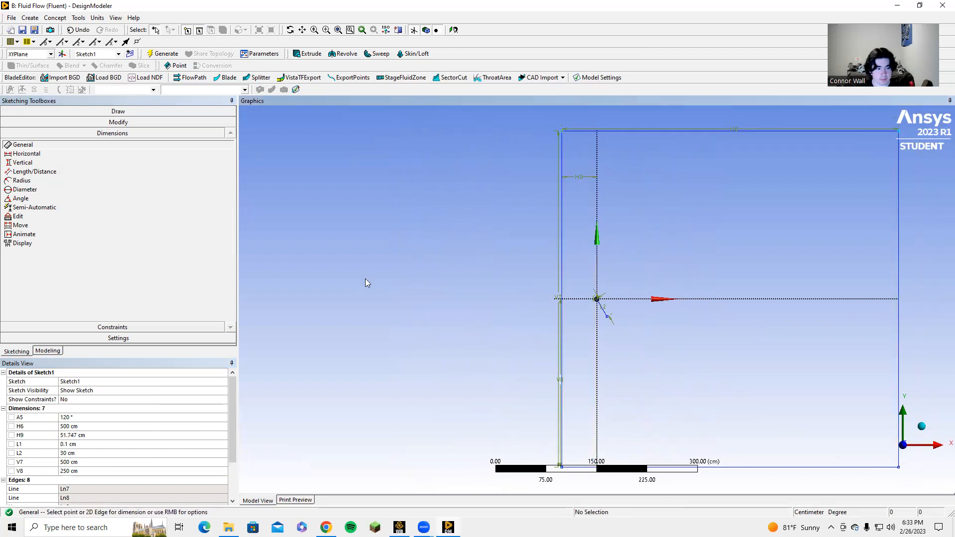
pyautogui.click(74, 435)
pyautogui.write('250')
pyautogui.press('Return')
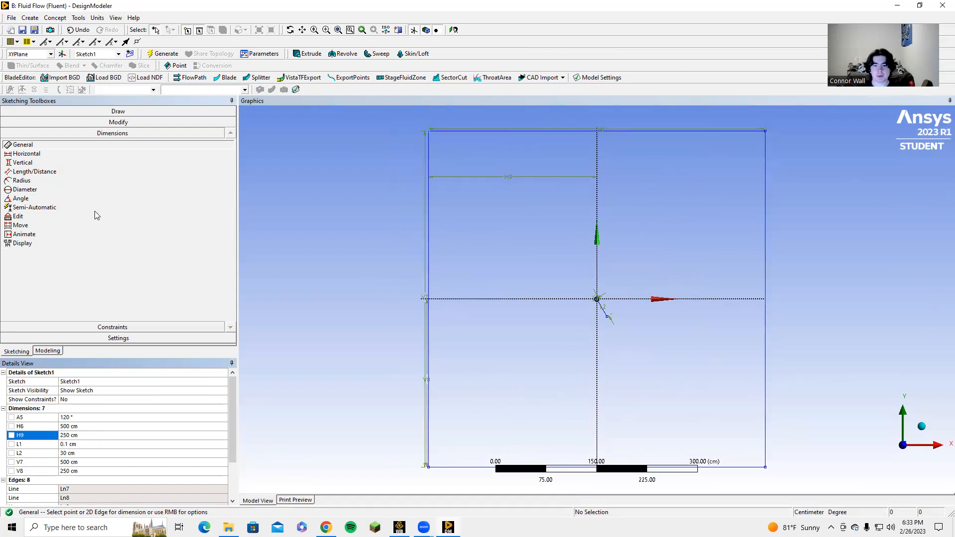
pyautogui.scroll(5, 610, 322)
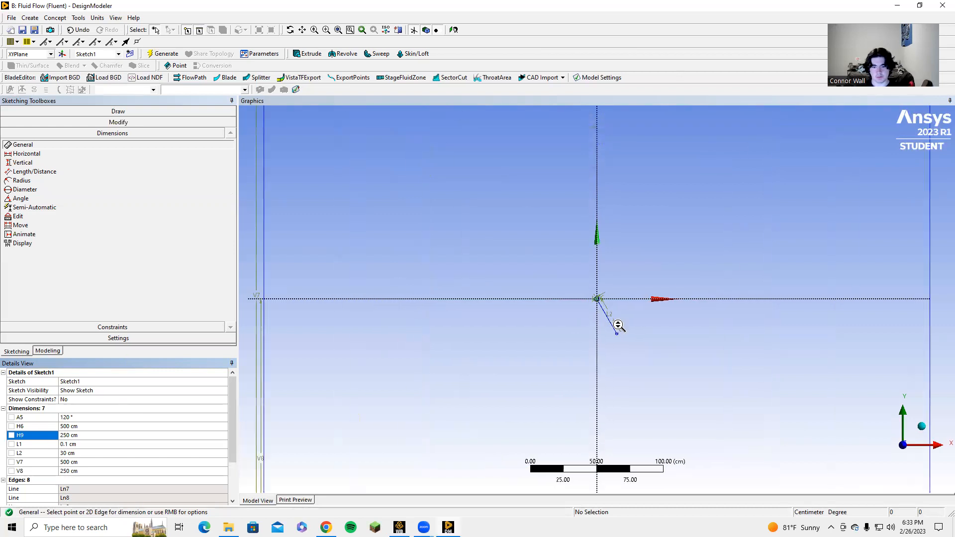
pyautogui.scroll(7, 646, 331)
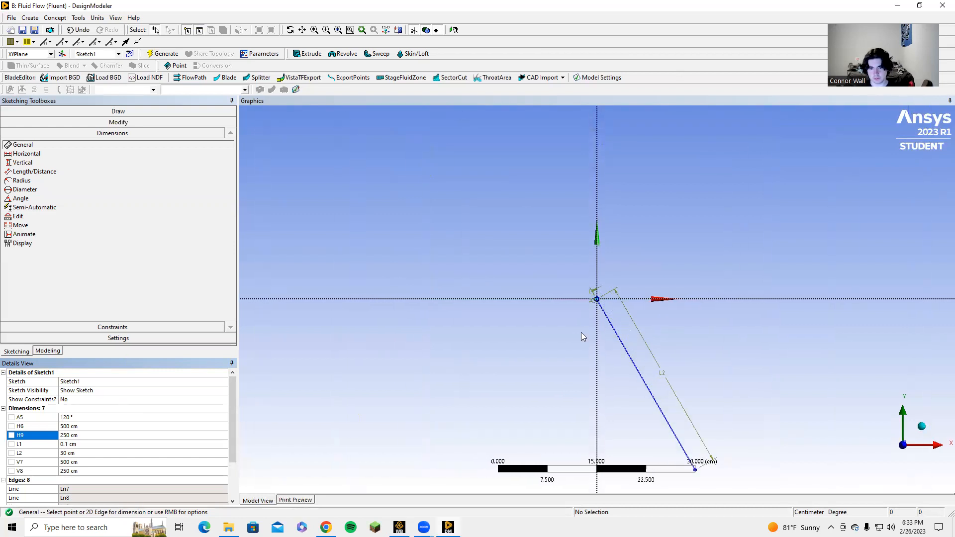
pyautogui.scroll(-7, 617, 327)
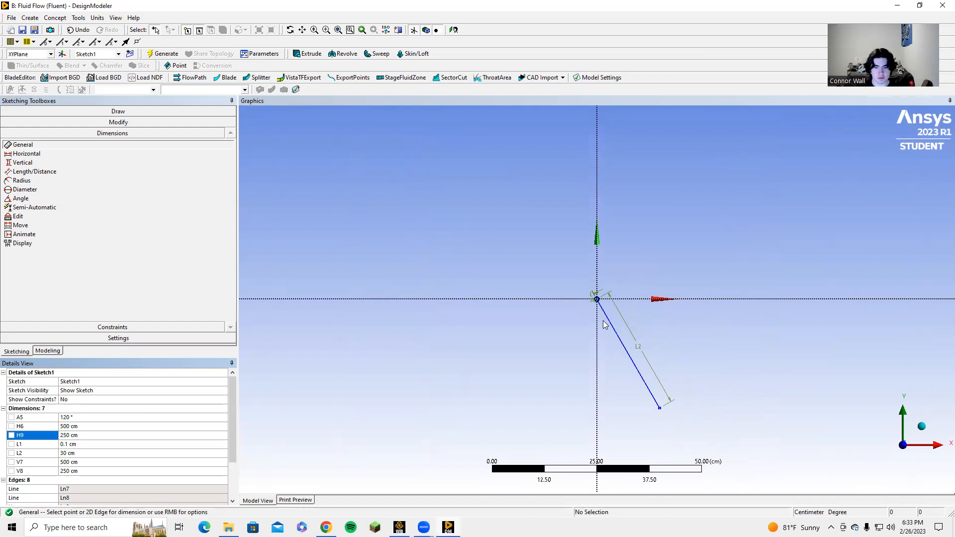
pyautogui.scroll(-2, 522, 306)
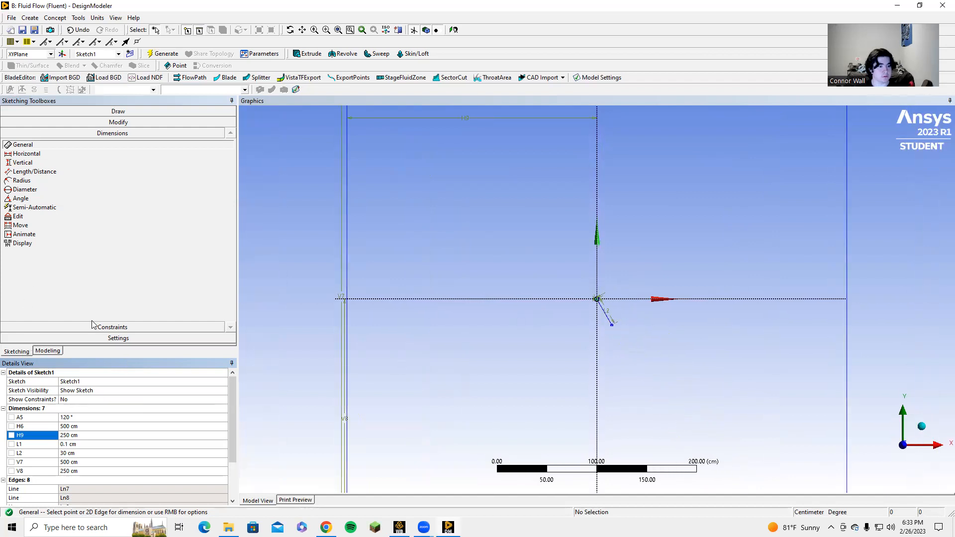
# Create a Surface From Sketches feature with Sketch1 as its base object and generate it
pyautogui.click(45, 352)
pyautogui.click(64, 128)
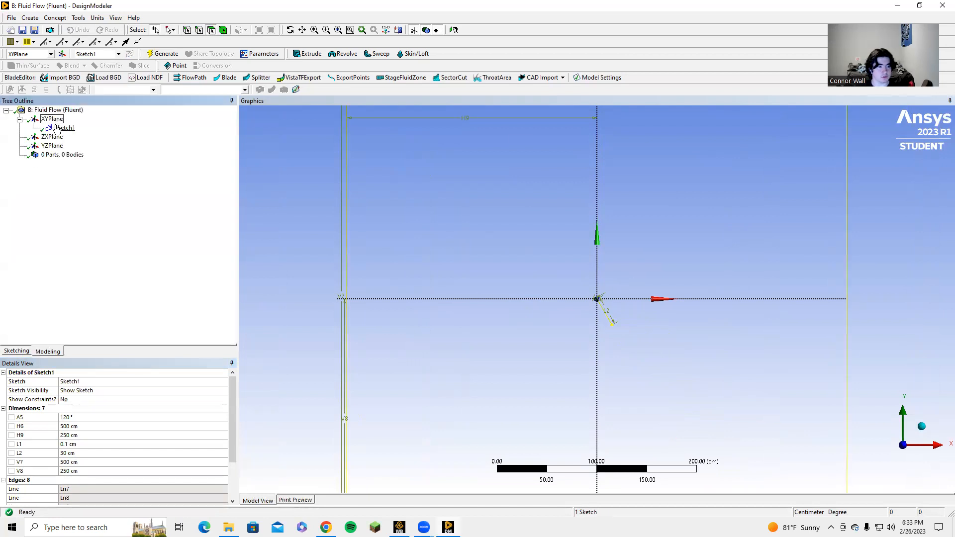
pyautogui.click(55, 18)
pyautogui.click(85, 90)
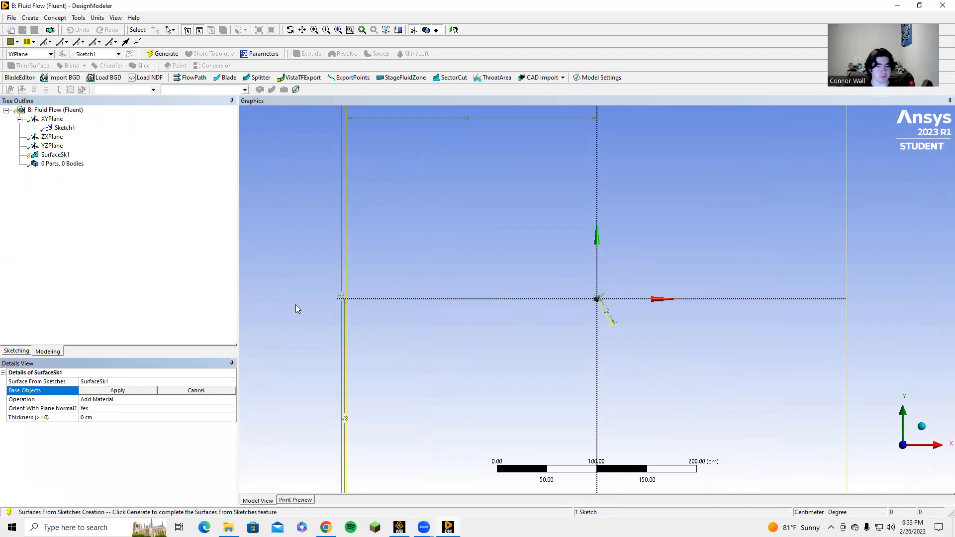
pyautogui.click(111, 391)
pyautogui.click(165, 54)
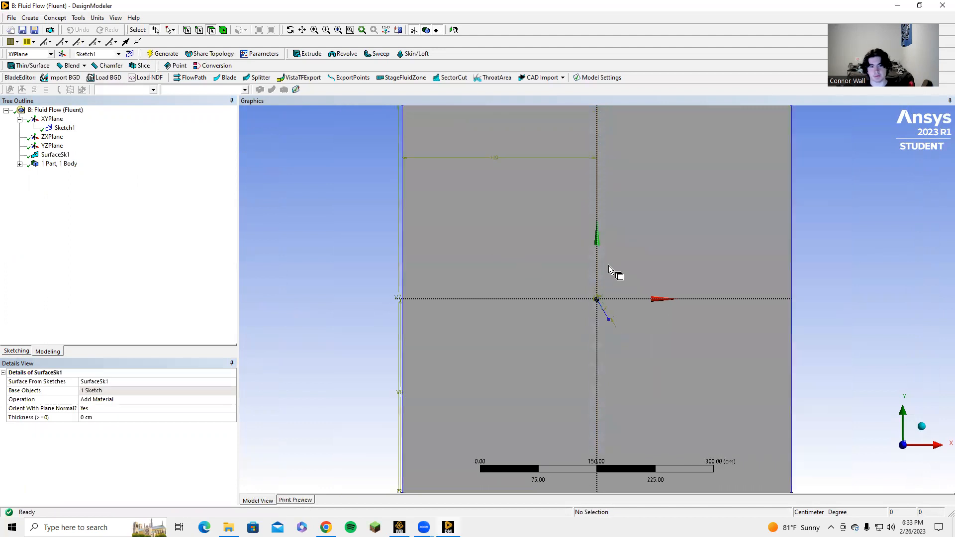
# Switch to Workbench, open the Mesh cell of Fluid Flow (Fluent) system B, and bring its Meshing window forward
pyautogui.scroll(5, 586, 321)
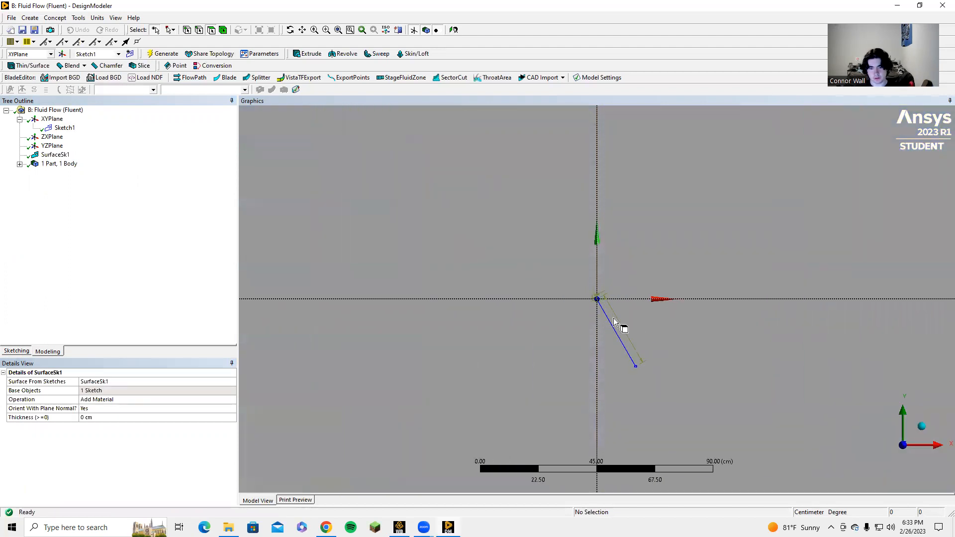
pyautogui.scroll(5, 612, 323)
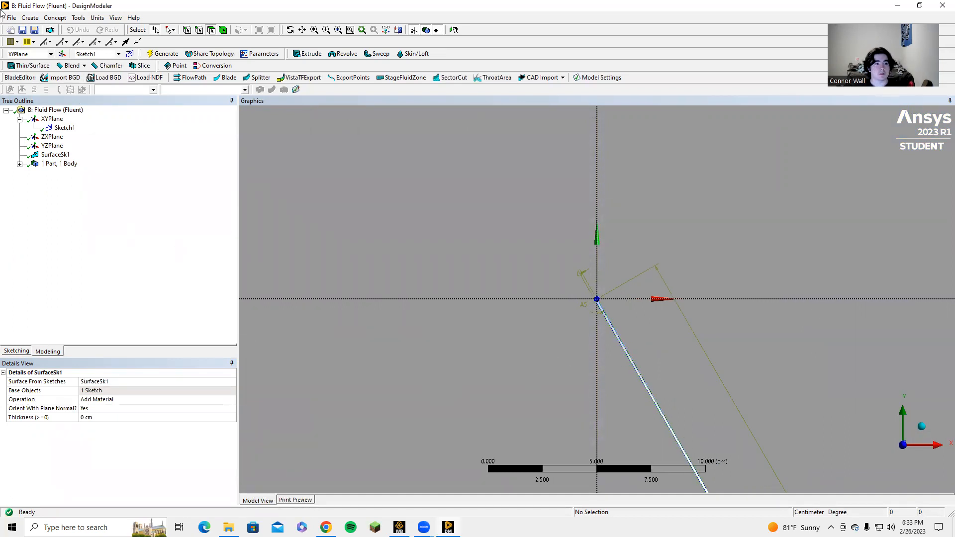
pyautogui.click(399, 526)
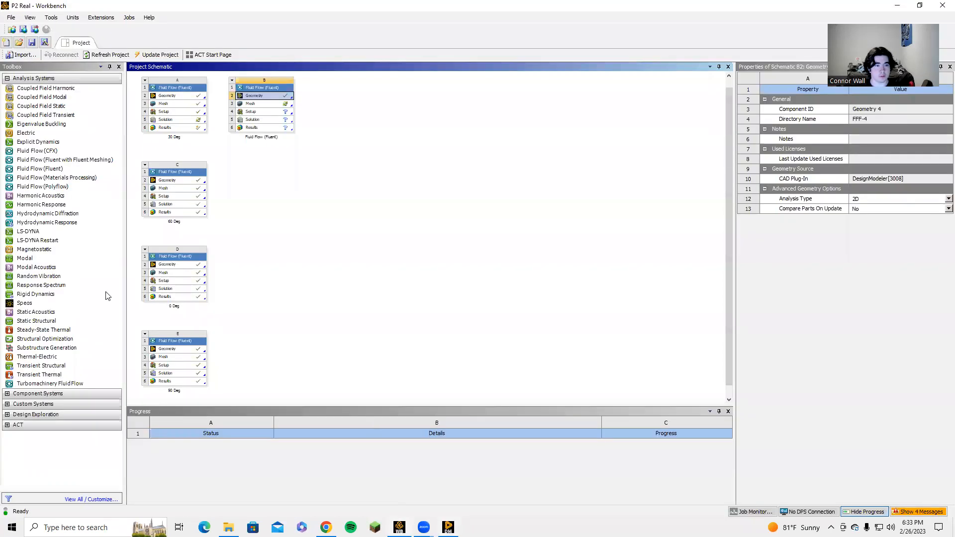
pyautogui.doubleClick(258, 105)
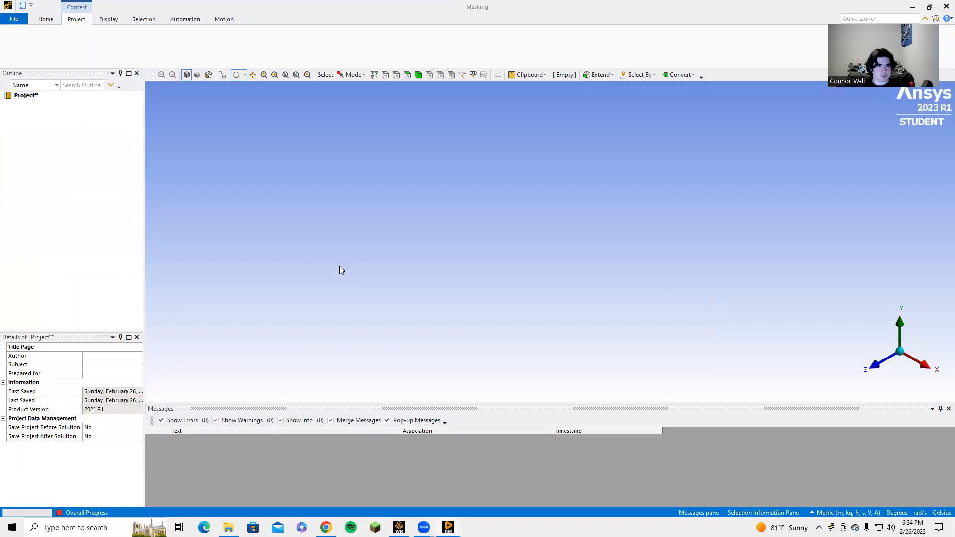
pyautogui.scroll(-7, 399, 269)
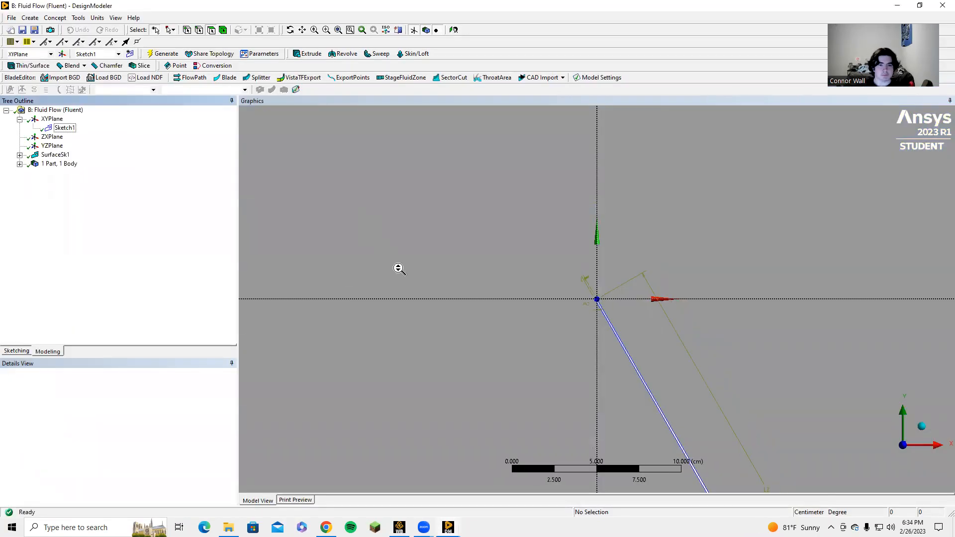
pyautogui.scroll(-1, 492, 266)
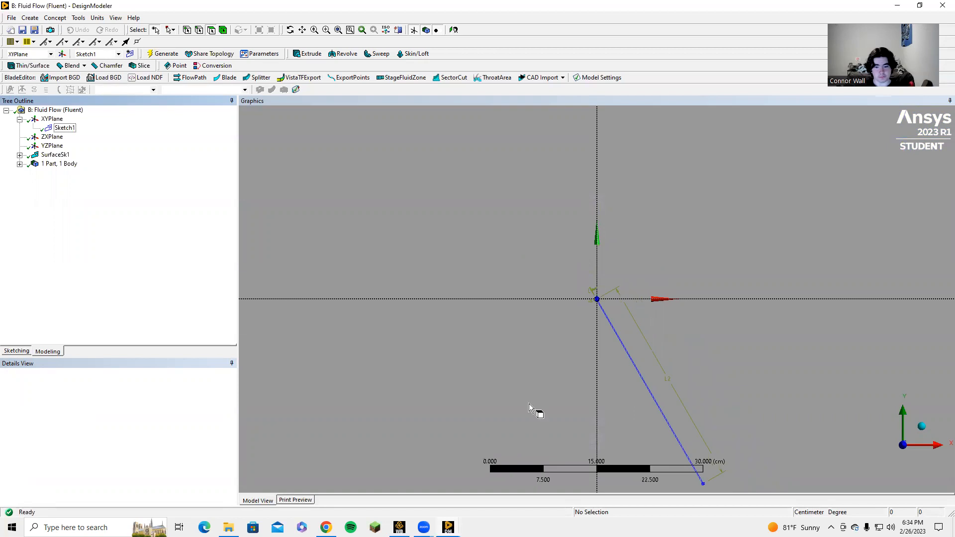
pyautogui.moveTo(448, 526)
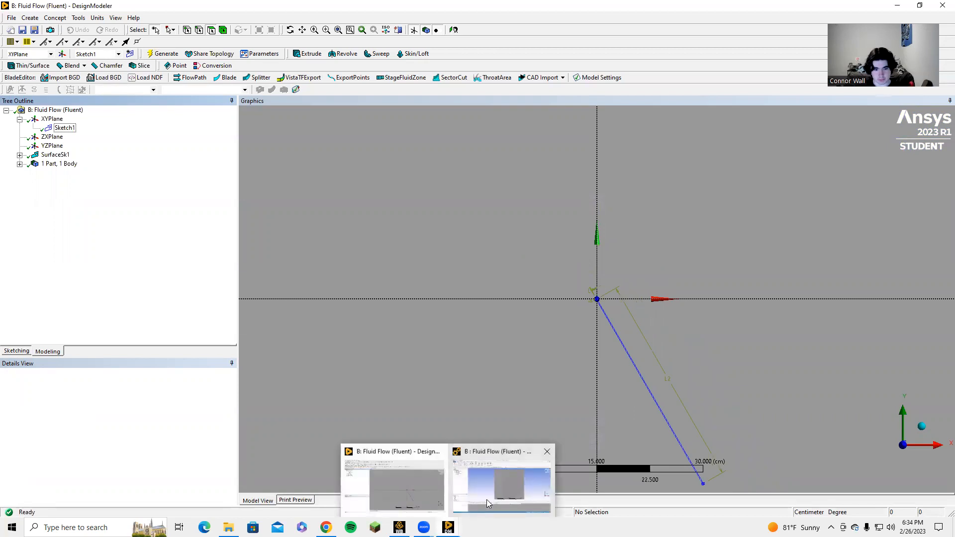
pyautogui.click(469, 484)
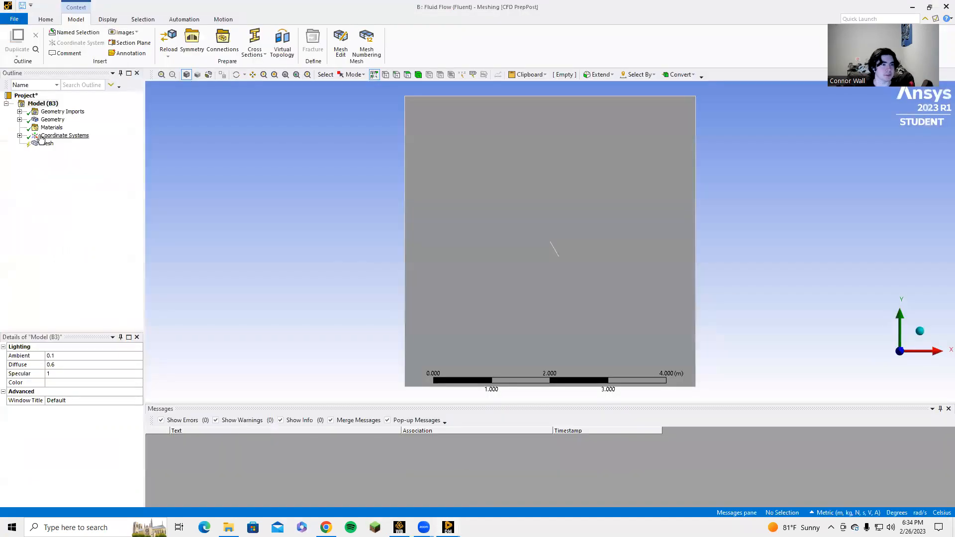
# Expand the Geometry branch and generate the mesh for the surface body with the default element size
pyautogui.click(20, 120)
pyautogui.click(48, 151)
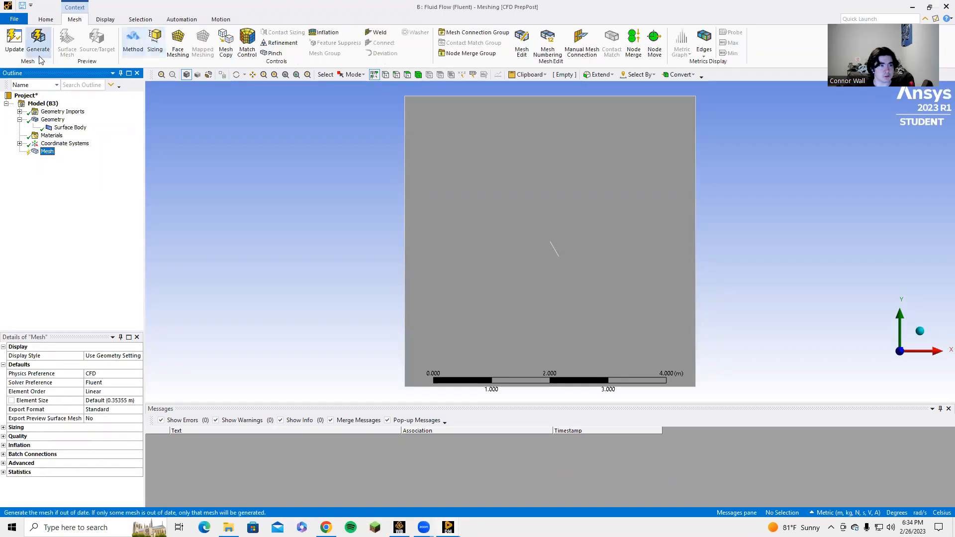
pyautogui.click(473, 230)
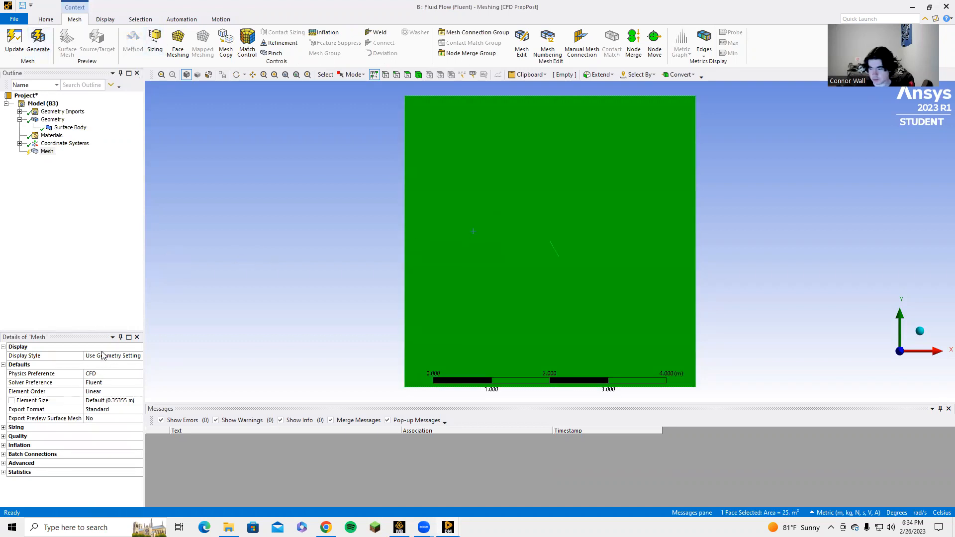
pyautogui.click(38, 41)
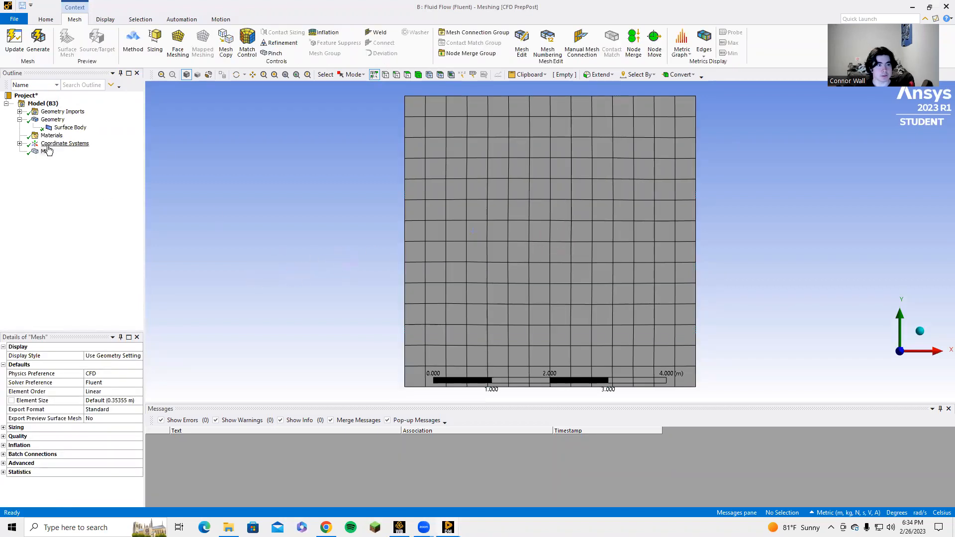
# Insert an Inflation control under the mesh
pyautogui.scroll(-2, 557, 249)
pyautogui.scroll(2, 557, 250)
pyautogui.scroll(2, 558, 250)
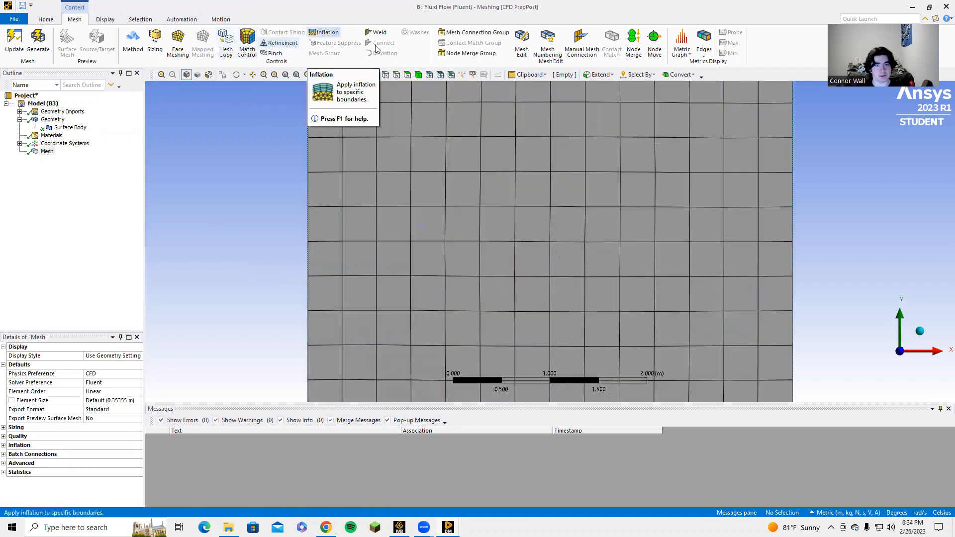
pyautogui.click(326, 32)
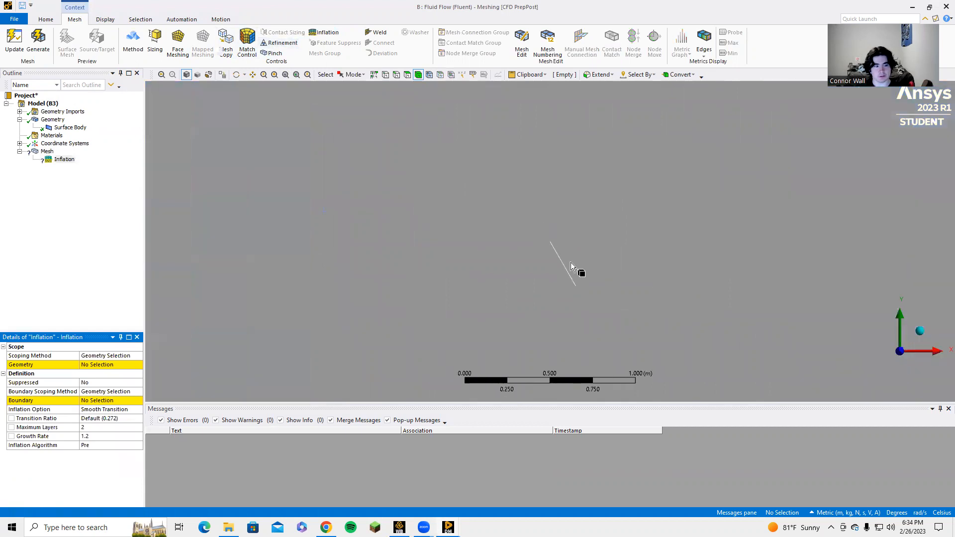
# Filter the selection to edges and select the thin plate's short upper end edge and its two long edges
pyautogui.scroll(6, 571, 261)
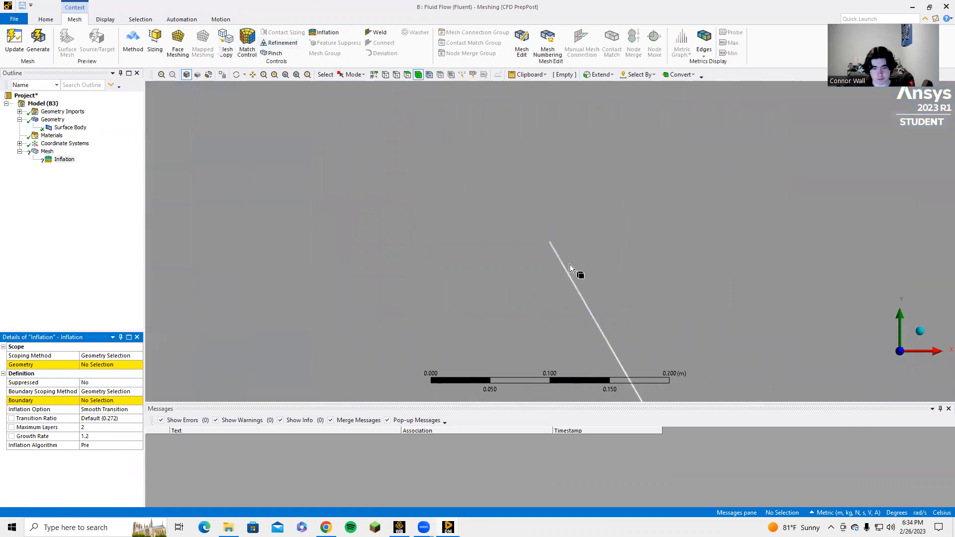
pyautogui.scroll(5, 570, 262)
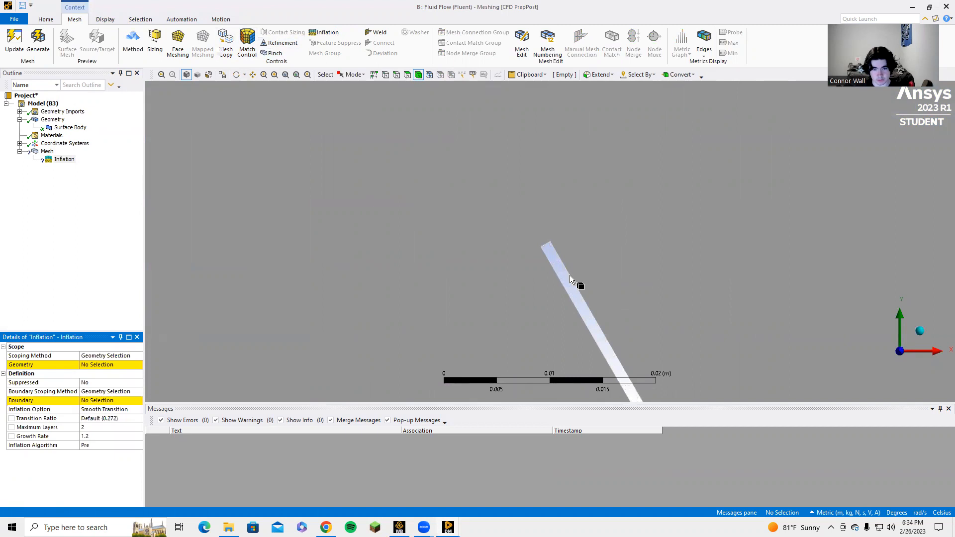
pyautogui.scroll(2, 557, 273)
pyautogui.click(396, 74)
pyautogui.click(548, 243)
pyautogui.keyDown('ctrl'); pyautogui.click(557, 255); pyautogui.keyUp('ctrl')
pyautogui.keyDown('ctrl'); pyautogui.click(551, 266); pyautogui.keyUp('ctrl')
# Locate the plate's lower end edge and try to assign the selected edges as the Inflation control's geometry
pyautogui.scroll(-8, 577, 279)
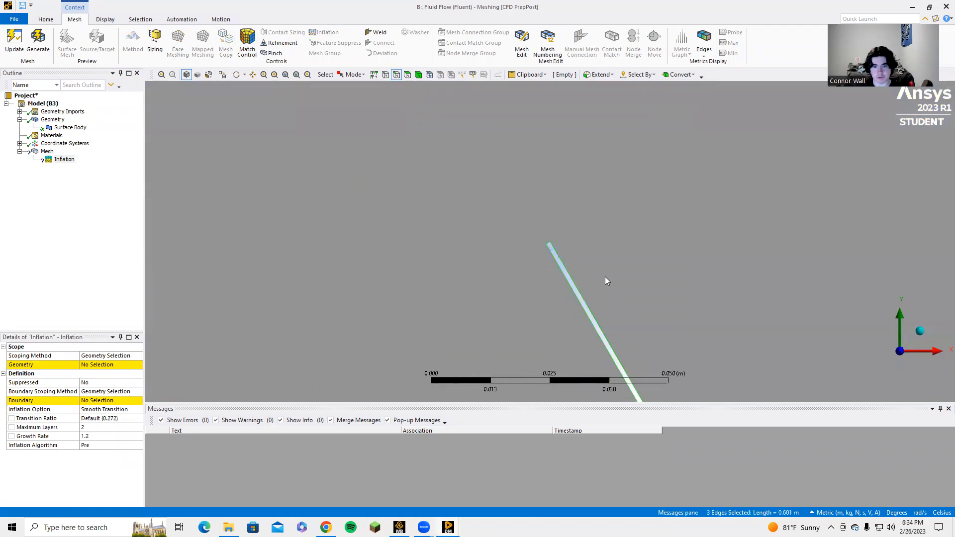
pyautogui.scroll(-2, 614, 277)
pyautogui.keyDown('ctrl'); pyautogui.moveTo(628, 295); pyautogui.dragTo(416, 58, button='middle'); pyautogui.keyUp('ctrl')
pyautogui.scroll(2, 435, 211)
pyautogui.scroll(2, 416, 183)
pyautogui.keyDown('ctrl'); pyautogui.moveTo(363, 154); pyautogui.dragTo(437, 233, button='middle'); pyautogui.keyUp('ctrl')
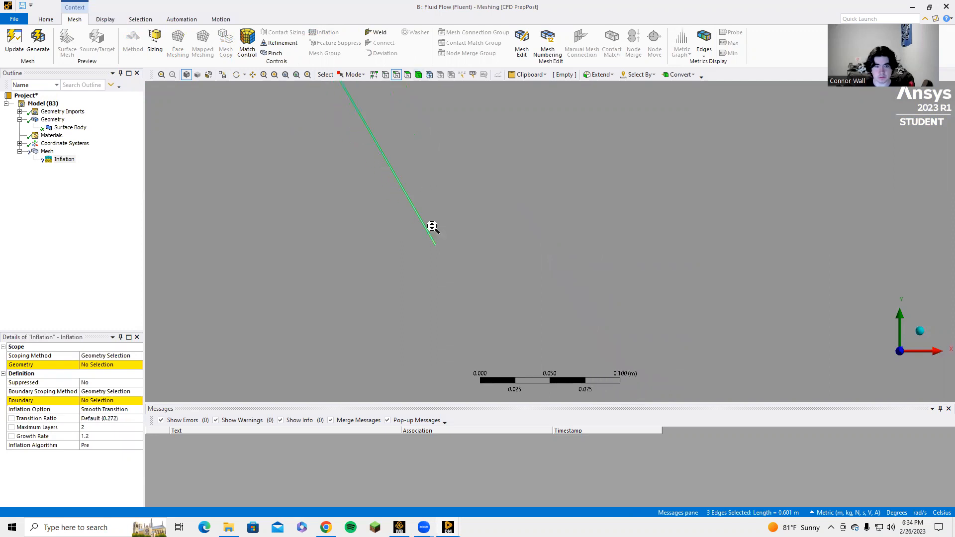
pyautogui.scroll(4, 432, 227)
pyautogui.keyDown('ctrl'); pyautogui.moveTo(341, 253); pyautogui.dragTo(488, 243, button='middle'); pyautogui.keyUp('ctrl')
pyautogui.scroll(4, 490, 243)
pyautogui.keyDown('ctrl'); pyautogui.moveTo(415, 244); pyautogui.dragTo(500, 238, button='middle'); pyautogui.keyUp('ctrl')
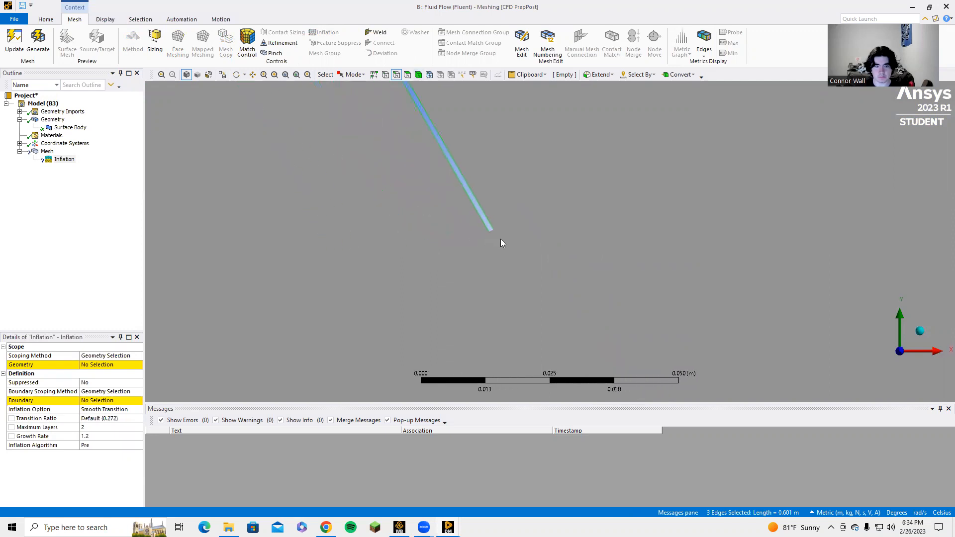
pyautogui.scroll(6, 501, 239)
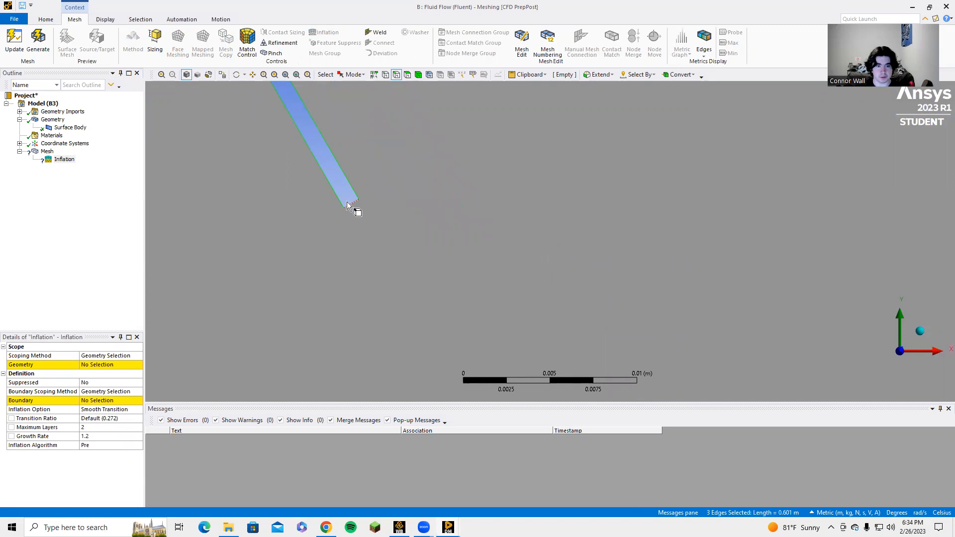
pyautogui.click(99, 366)
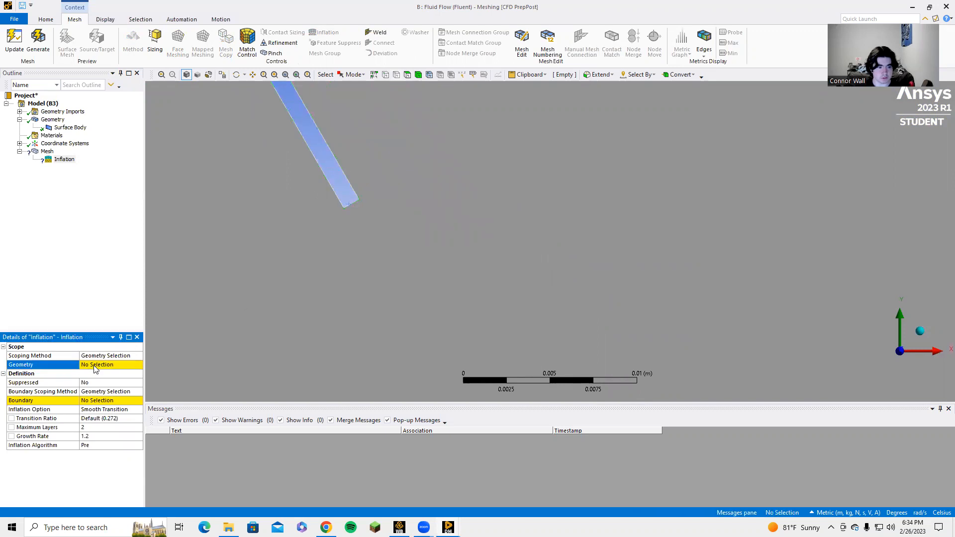
pyautogui.click(98, 365)
pyautogui.click(99, 366)
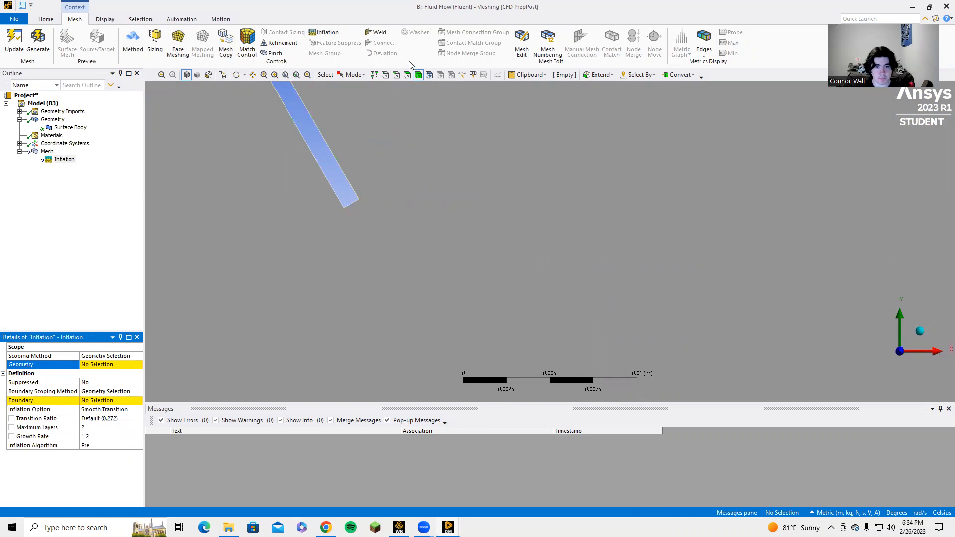
# Reselect the plate's edges from its lower end to its upper end and try to assign them as the Inflation geometry
pyautogui.click(397, 74)
pyautogui.click(342, 190)
pyautogui.scroll(-2, 331, 165)
pyautogui.scroll(-3, 332, 164)
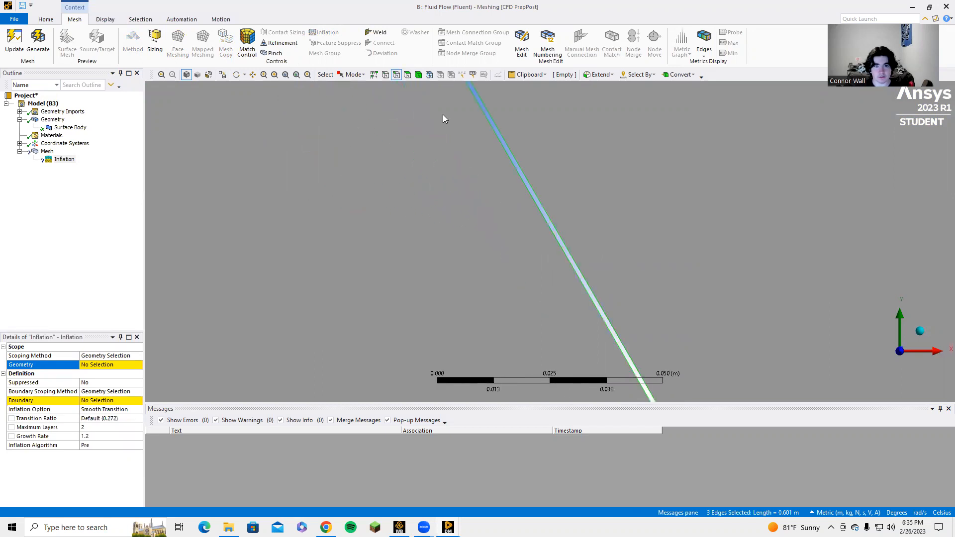
pyautogui.keyDown('ctrl'); pyautogui.moveTo(442, 116); pyautogui.dragTo(545, 386, button='middle'); pyautogui.keyUp('ctrl')
pyautogui.keyDown('ctrl'); pyautogui.moveTo(394, 130); pyautogui.dragTo(555, 383, button='middle'); pyautogui.keyUp('ctrl')
pyautogui.keyDown('ctrl'); pyautogui.moveTo(362, 117); pyautogui.dragTo(539, 418, button='middle'); pyautogui.keyUp('ctrl')
pyautogui.scroll(3, 470, 172)
pyautogui.keyDown('ctrl'); pyautogui.moveTo(330, 112); pyautogui.dragTo(440, 313, button='middle'); pyautogui.keyUp('ctrl')
pyautogui.scroll(2, 456, 247)
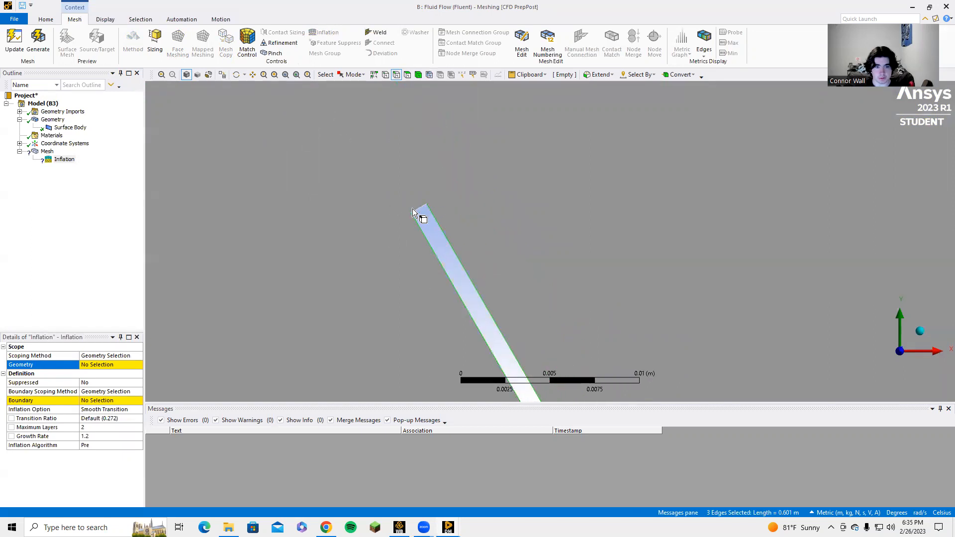
pyautogui.scroll(2, 416, 207)
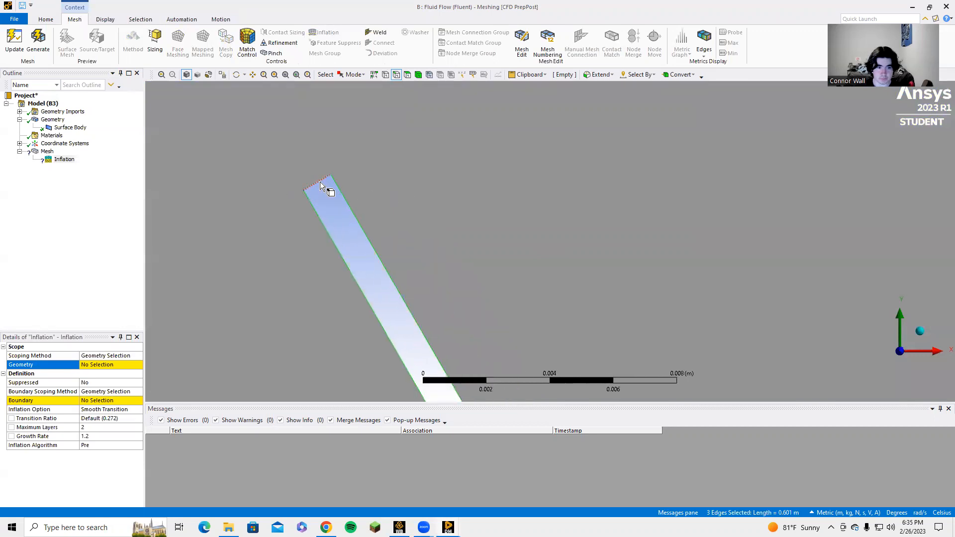
pyautogui.keyDown('ctrl'); pyautogui.click(318, 181); pyautogui.keyUp('ctrl')
pyautogui.click(109, 367)
pyautogui.click(99, 365)
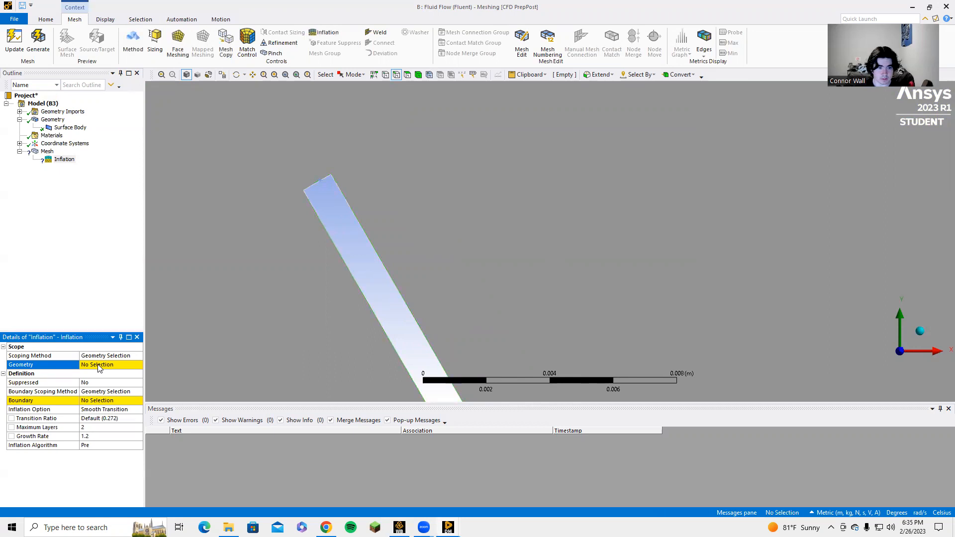
pyautogui.click(102, 366)
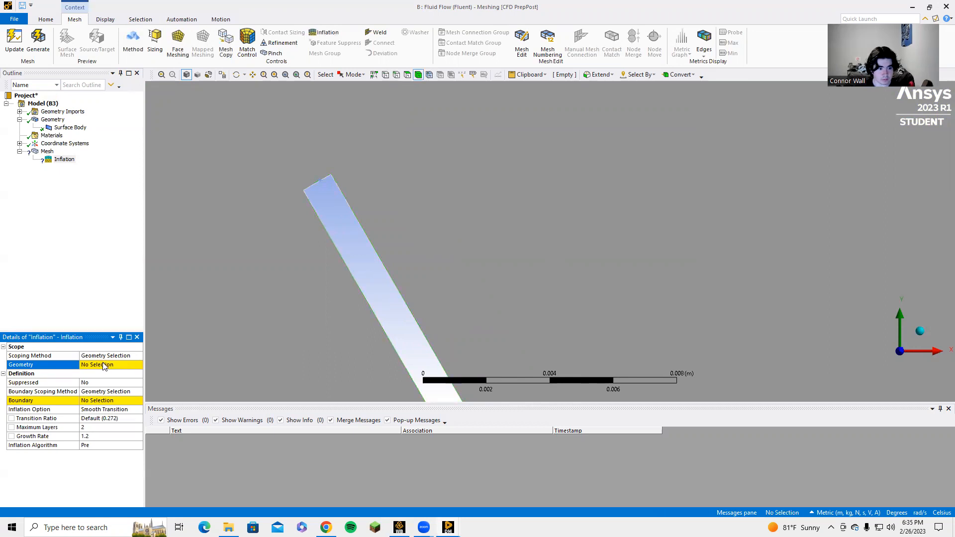
# Select the surface body and try to assign it as the Inflation control's geometry
pyautogui.click(314, 183)
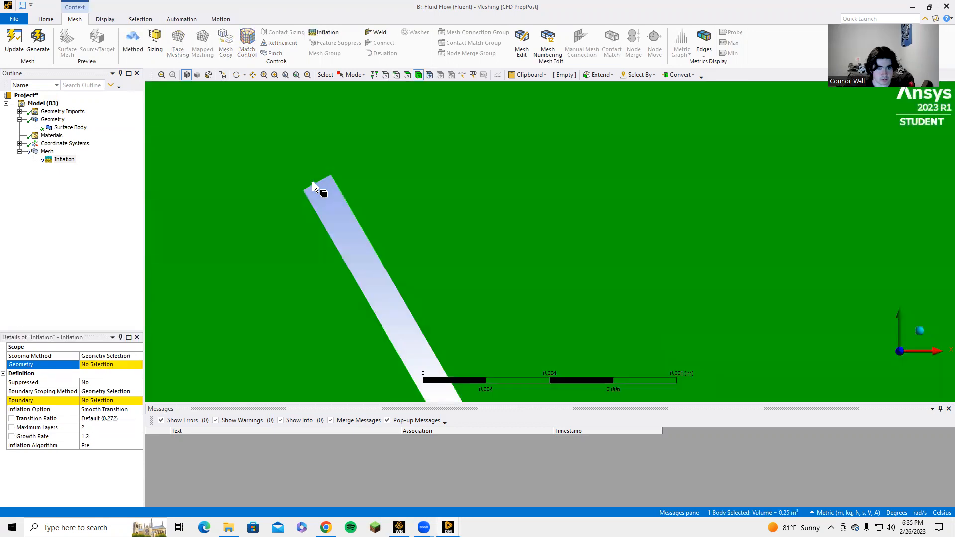
pyautogui.click(117, 368)
pyautogui.click(120, 368)
# Select the plate's upper end edge and two long edges again, and try to scope the Inflation control to them
pyautogui.click(395, 74)
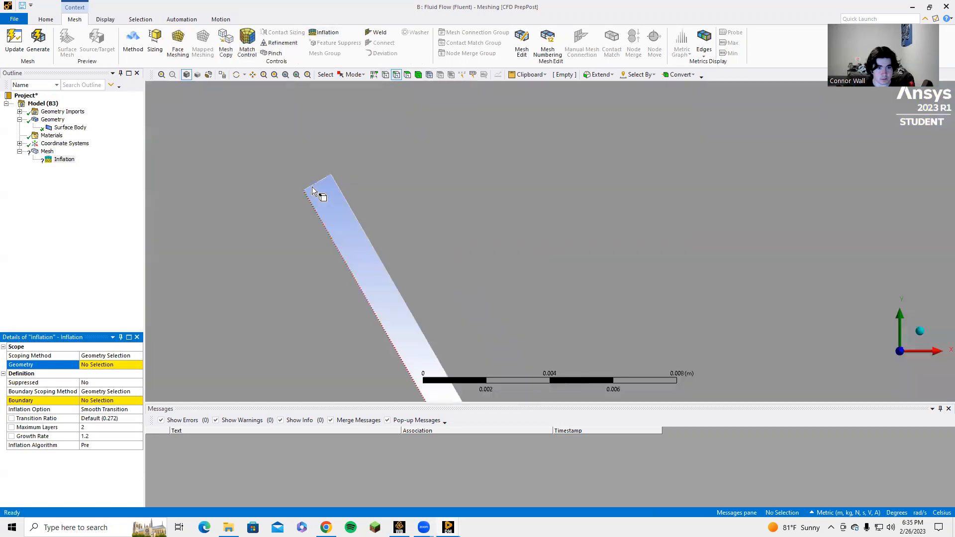
pyautogui.click(319, 182)
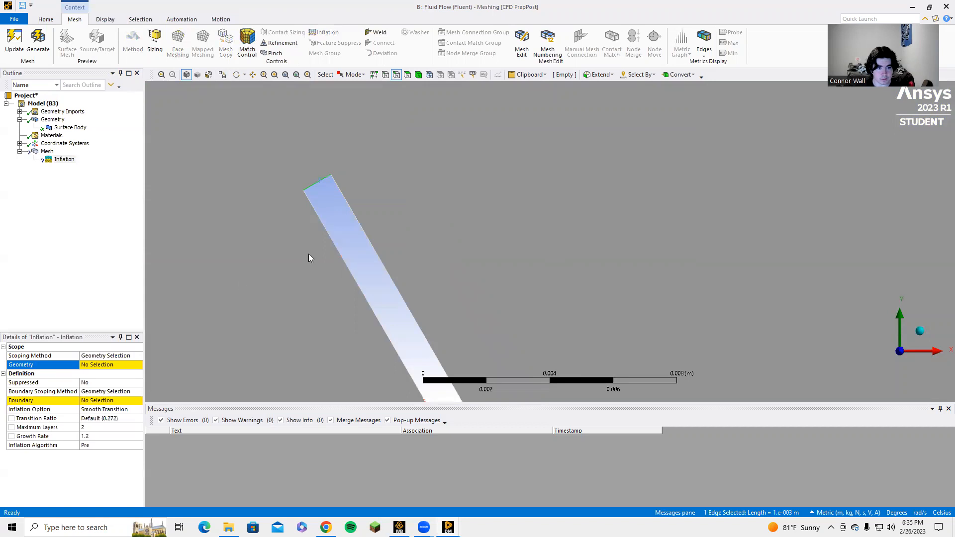
pyautogui.keyDown('ctrl'); pyautogui.click(329, 238); pyautogui.keyUp('ctrl')
pyautogui.keyDown('ctrl'); pyautogui.click(366, 230); pyautogui.keyUp('ctrl')
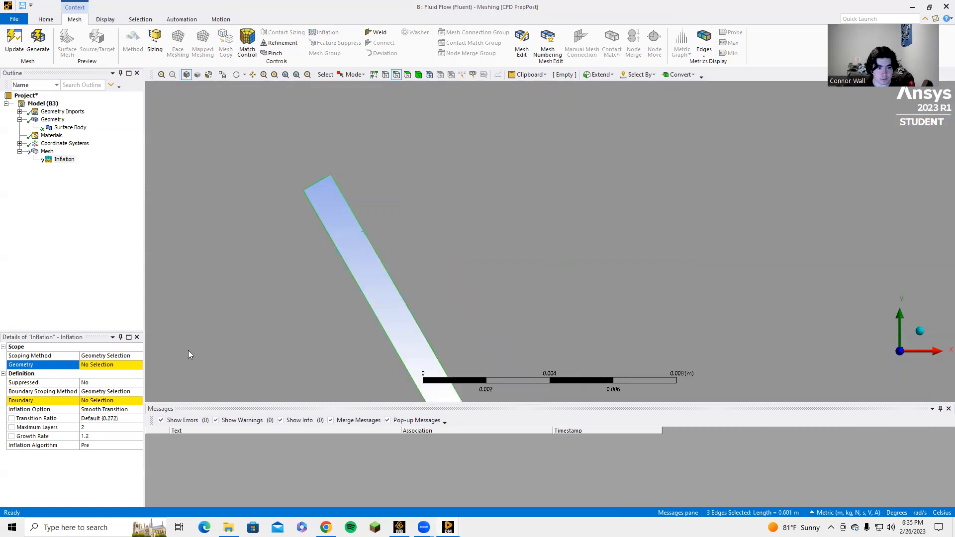
pyautogui.click(108, 368)
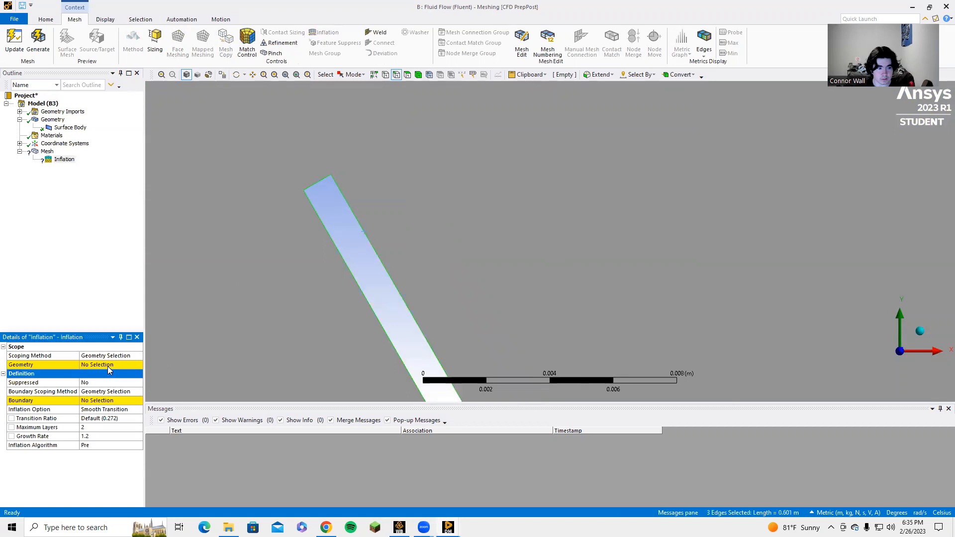
pyautogui.click(407, 73)
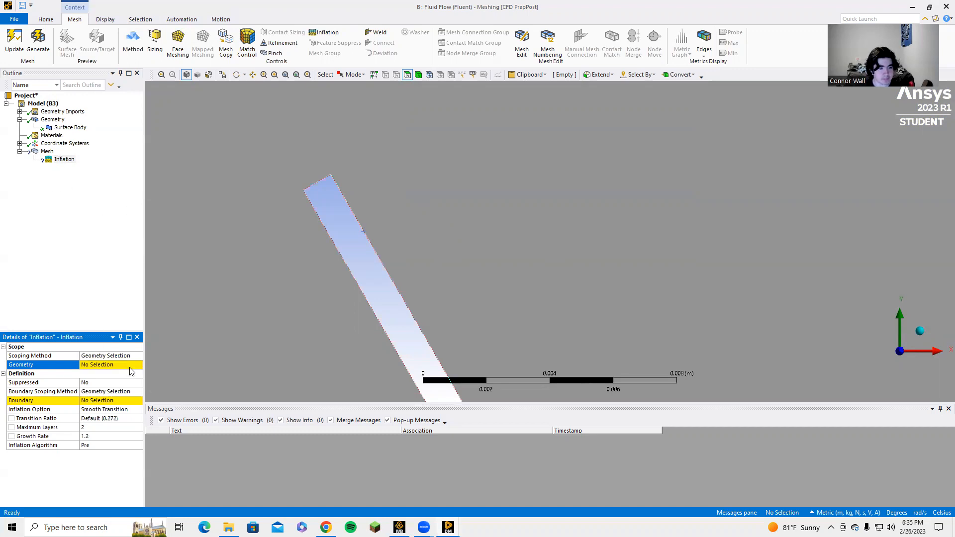
# Expand the mesh's Sizing settings and set Mesh Defeaturing to No
pyautogui.click(47, 151)
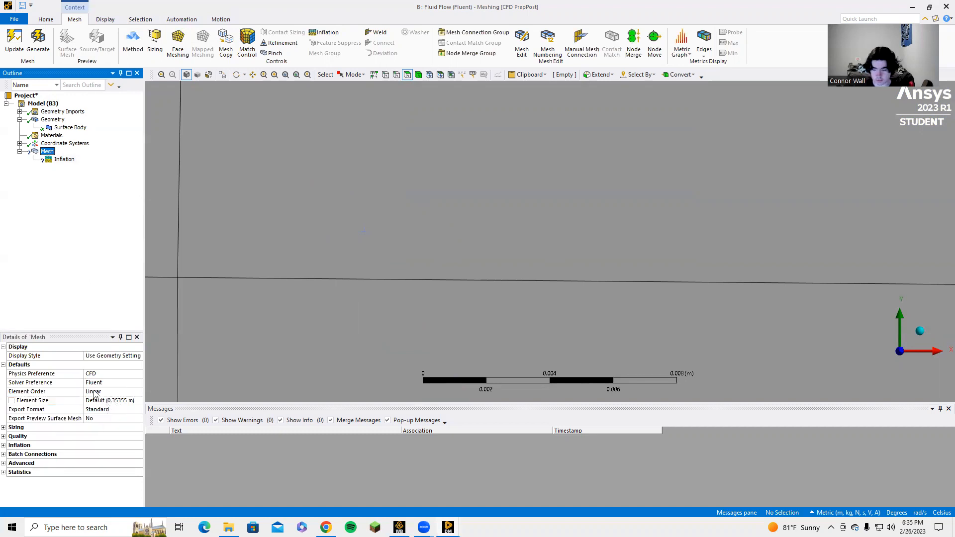
pyautogui.click(3, 427)
pyautogui.scroll(-2, 92, 453)
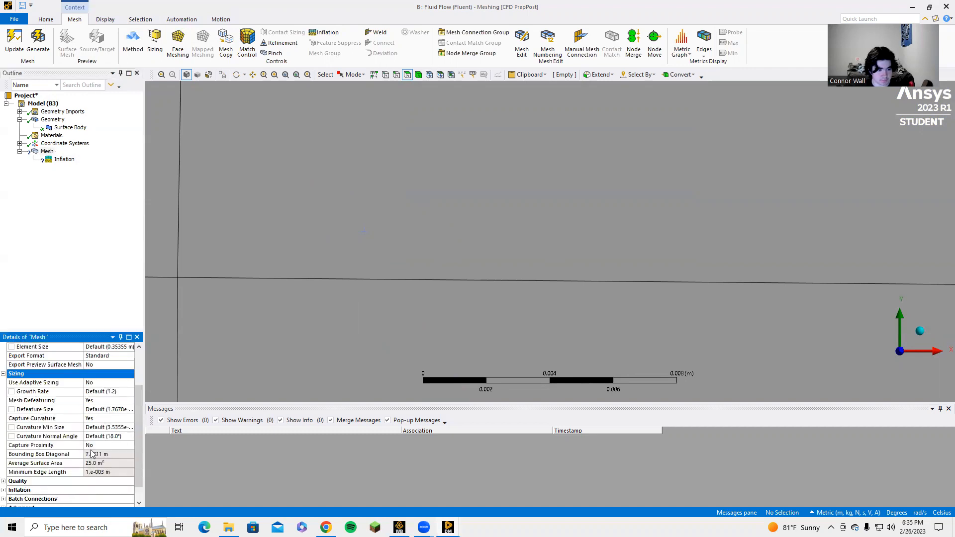
pyautogui.click(117, 400)
pyautogui.click(118, 400)
pyautogui.click(118, 417)
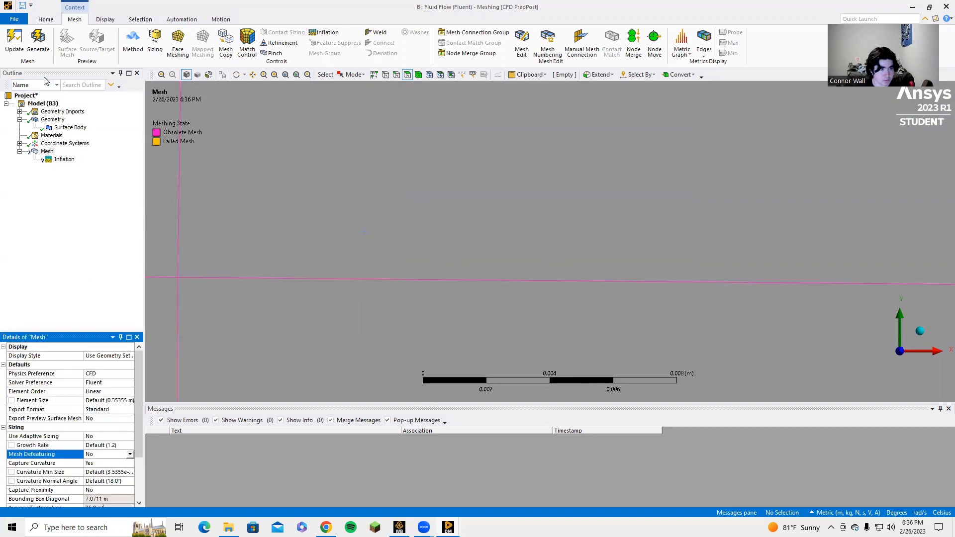
# Try to generate the mesh with defeaturing disabled and view the whole square domain
pyautogui.click(38, 42)
pyautogui.scroll(-6, 368, 287)
pyautogui.scroll(-4, 367, 273)
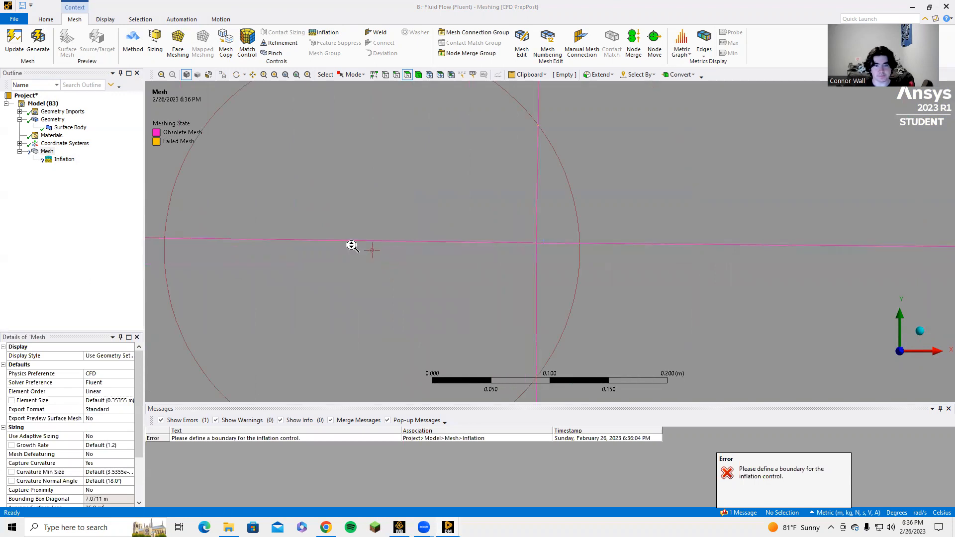
pyautogui.scroll(-10, 352, 245)
pyautogui.scroll(1, 279, 246)
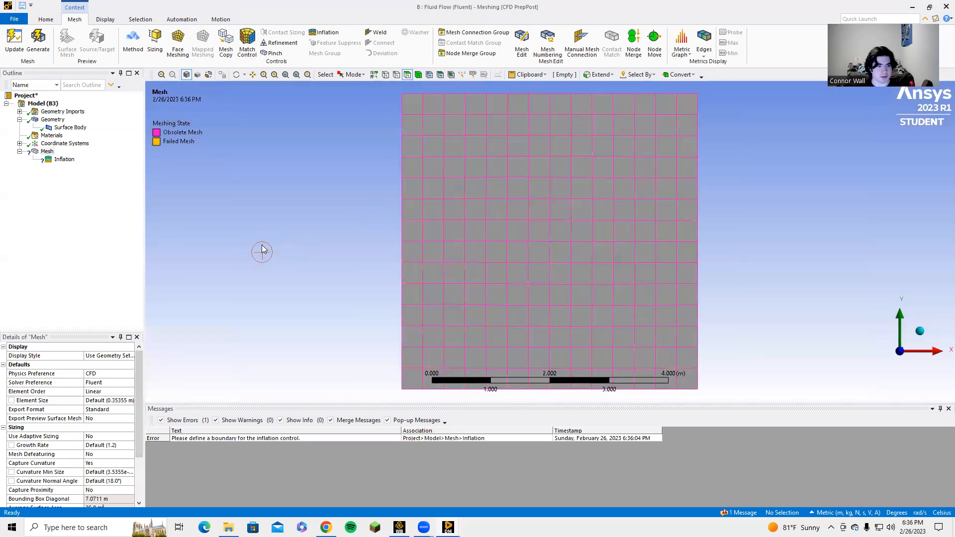
# Select the square domain's face, switch to its surface body, and try to generate the mesh again
pyautogui.click(47, 151)
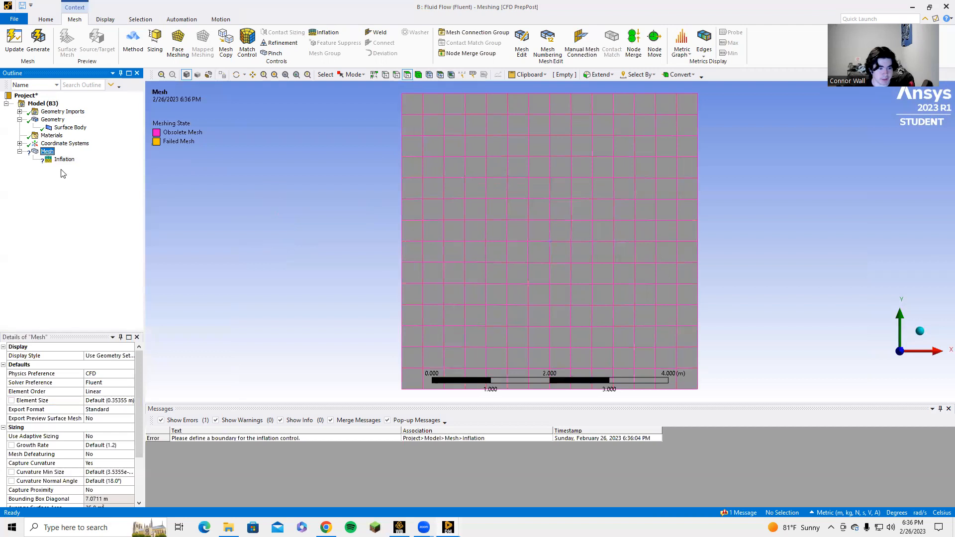
pyautogui.click(448, 240)
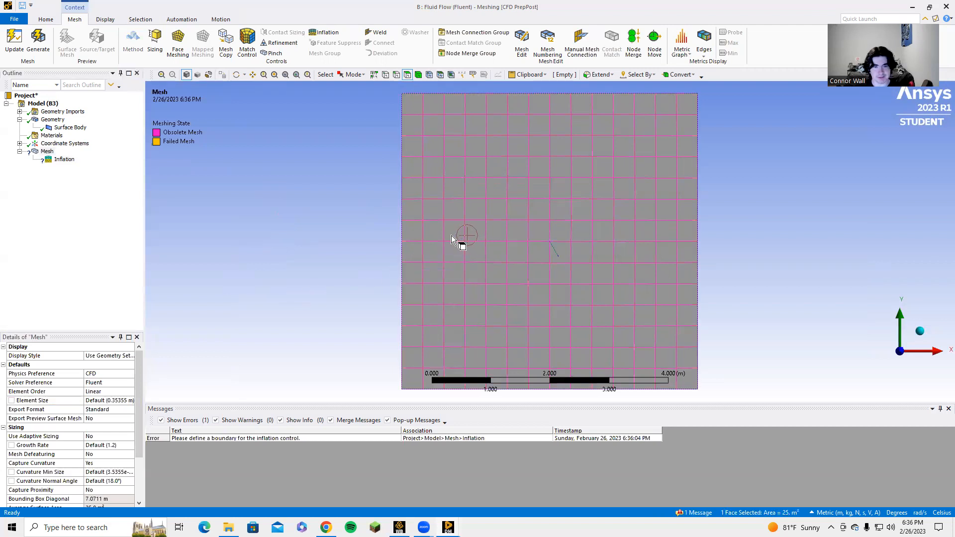
pyautogui.click(418, 74)
pyautogui.click(438, 178)
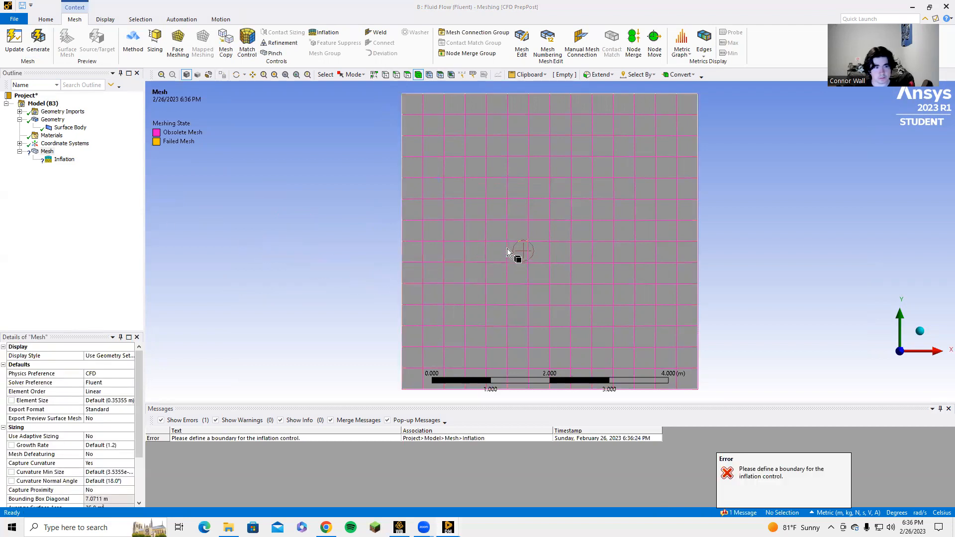
# Delete the Inflation control from the mesh
pyautogui.rightClick(53, 157)
pyautogui.click(101, 263)
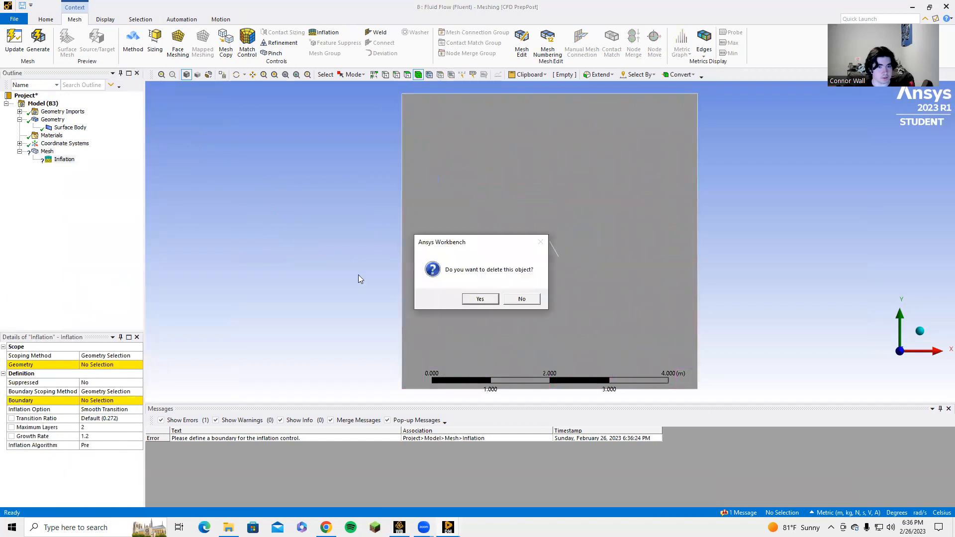
pyautogui.click(480, 299)
# Select the surface body of the square domain and regenerate the mesh
pyautogui.rightClick(50, 145)
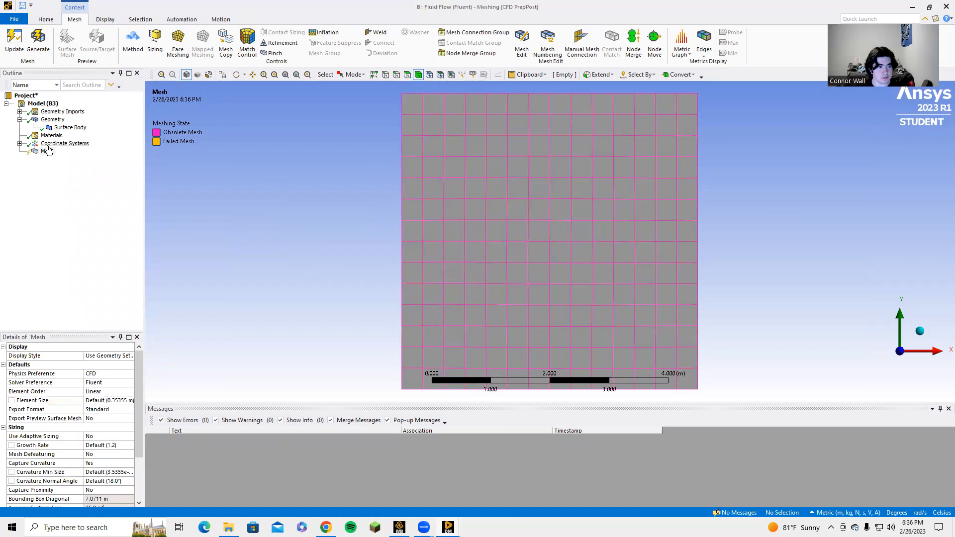
pyautogui.click(46, 151)
pyautogui.rightClick(48, 151)
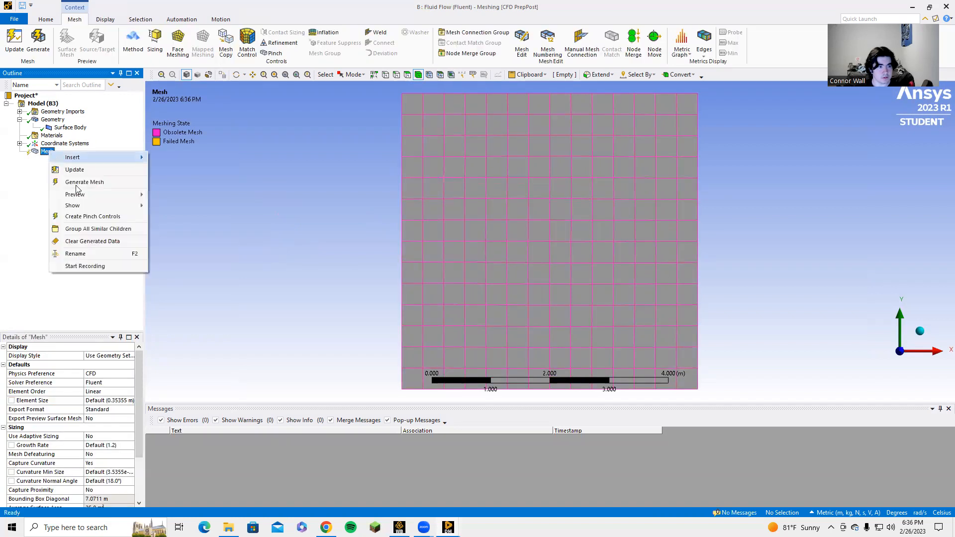
pyautogui.click(34, 229)
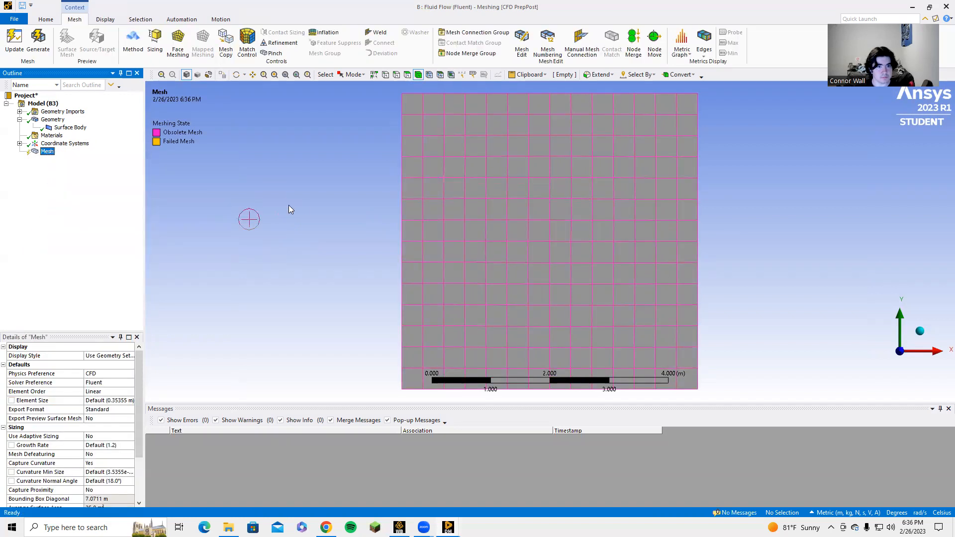
pyautogui.click(422, 146)
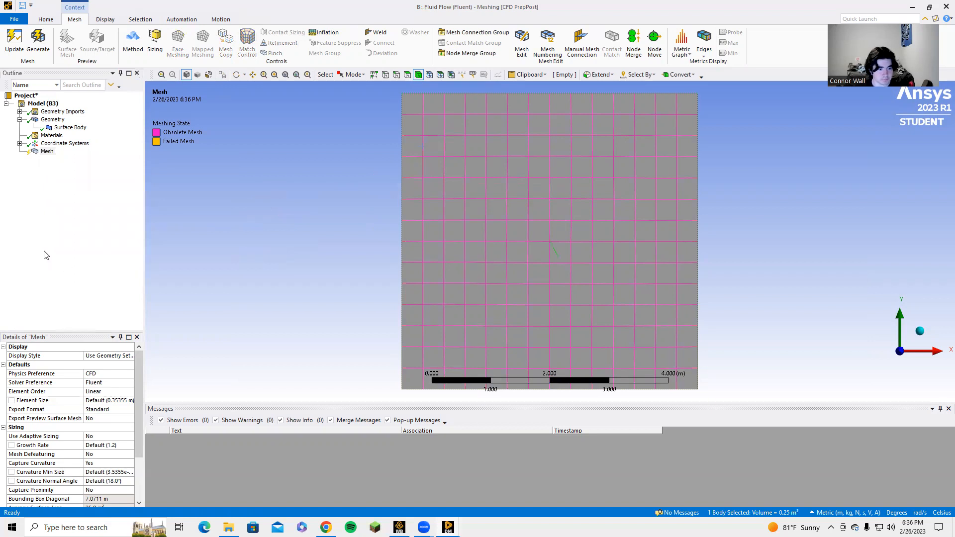
pyautogui.click(38, 42)
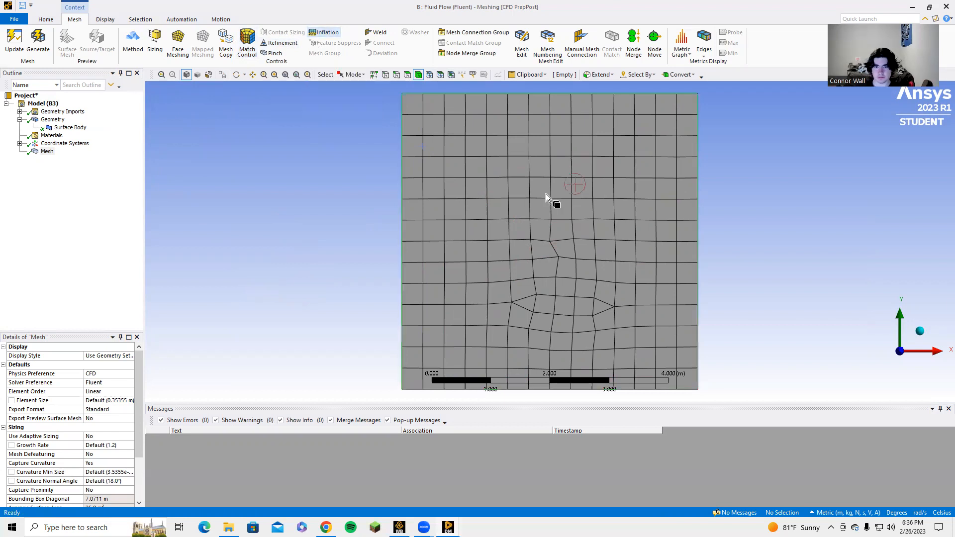
# Examine the mesh around the thin plate and display the plain geometry at the plate's upper end
pyautogui.scroll(1, 557, 246)
pyautogui.scroll(8, 557, 246)
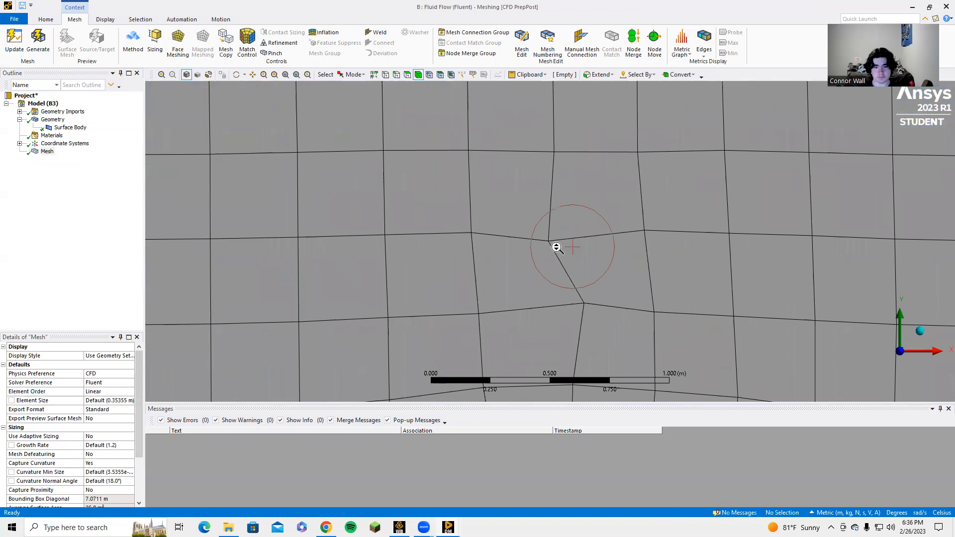
pyautogui.scroll(1, 556, 246)
pyautogui.click(48, 152)
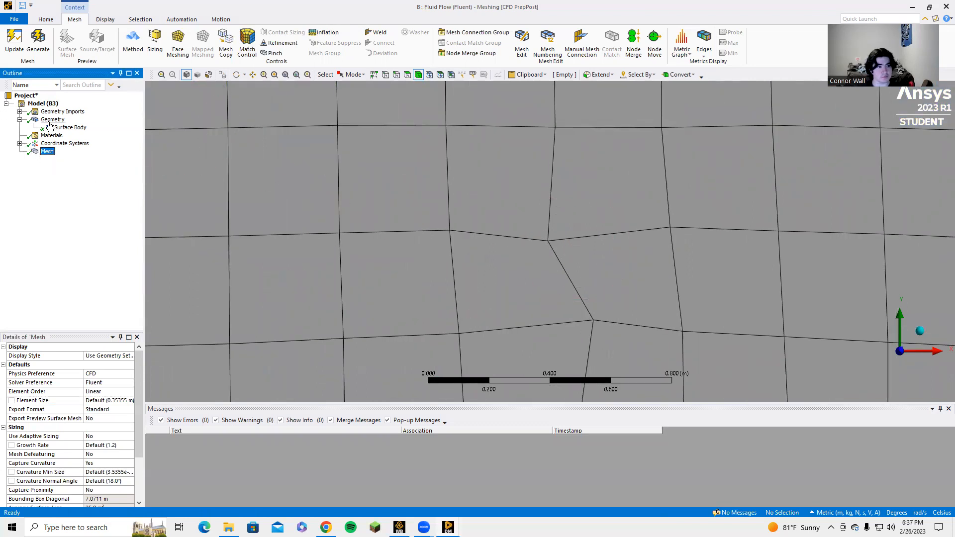
pyautogui.moveTo(53, 119); pyautogui.dragTo(383, 189)
pyautogui.scroll(12, 580, 271)
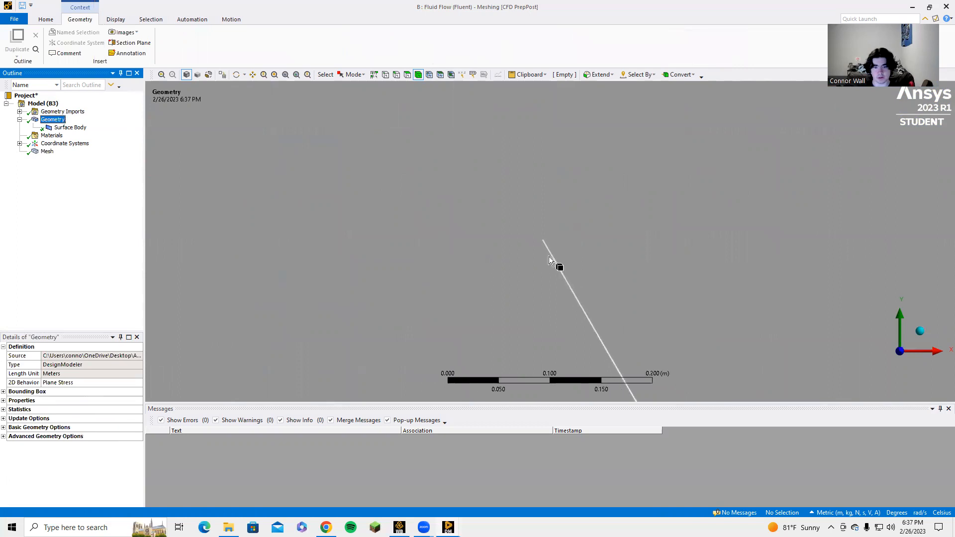
pyautogui.scroll(10, 427, 214)
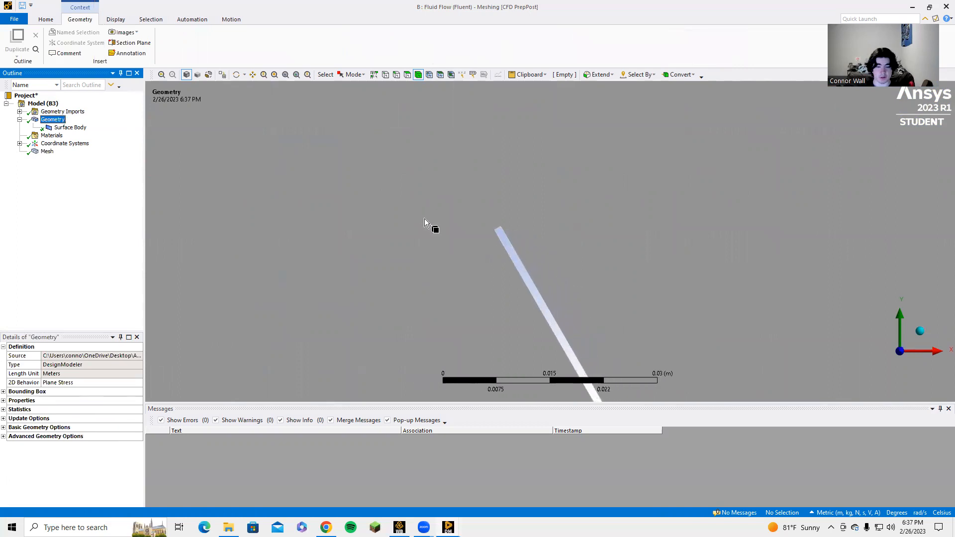
# Create a named selection called Frontplate from the short edge at the plate's upper end
pyautogui.click(396, 75)
pyautogui.click(413, 204)
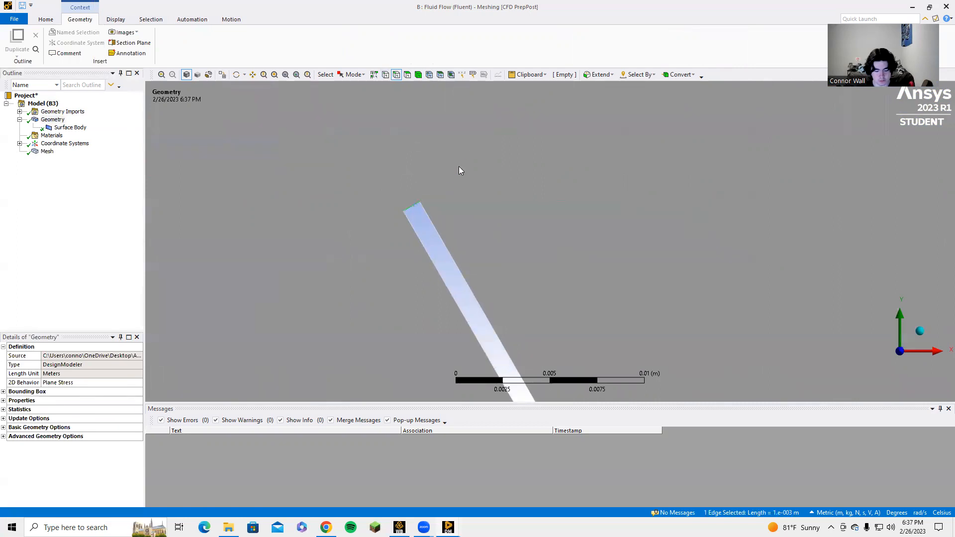
pyautogui.write('n')
pyautogui.write('Fron')
pyautogui.press('BackSpace')
pyautogui.press('BackSpace')
pyautogui.press('BackSpace')
pyautogui.write('ront')
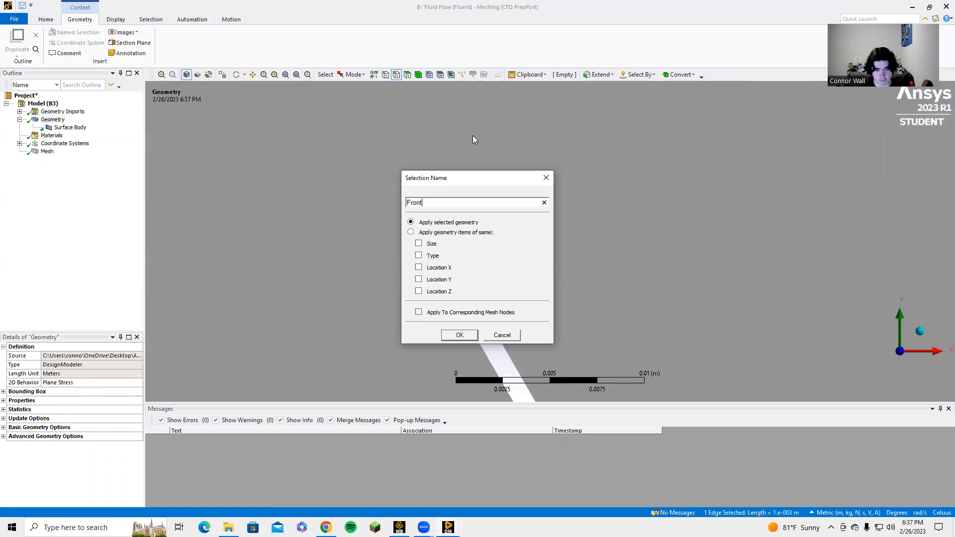
pyautogui.write('plate')
pyautogui.press('BackSpace')
pyautogui.write('e')
pyautogui.press('Return')
# Create a named selection called Topplate from the plate's long upper-right edge
pyautogui.click(445, 244)
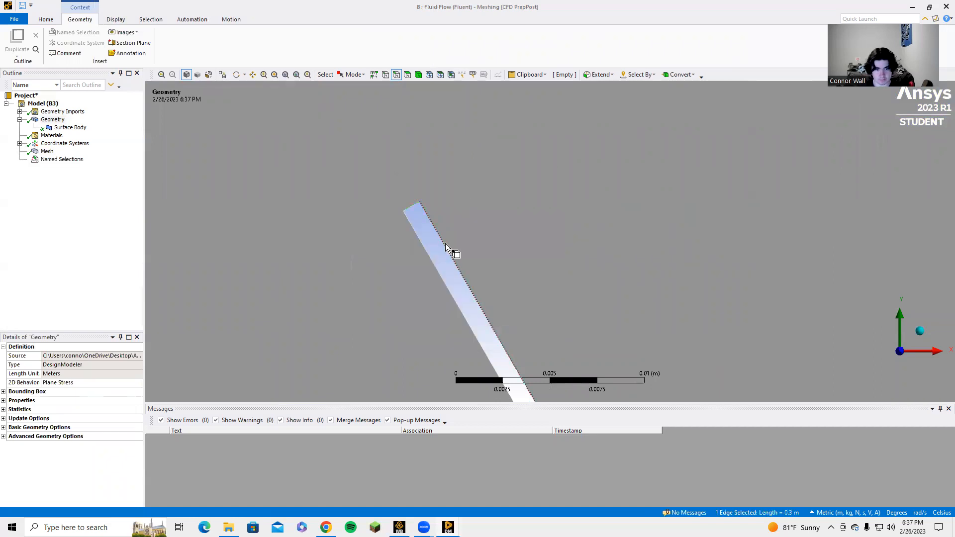
pyautogui.write('nTopplat')
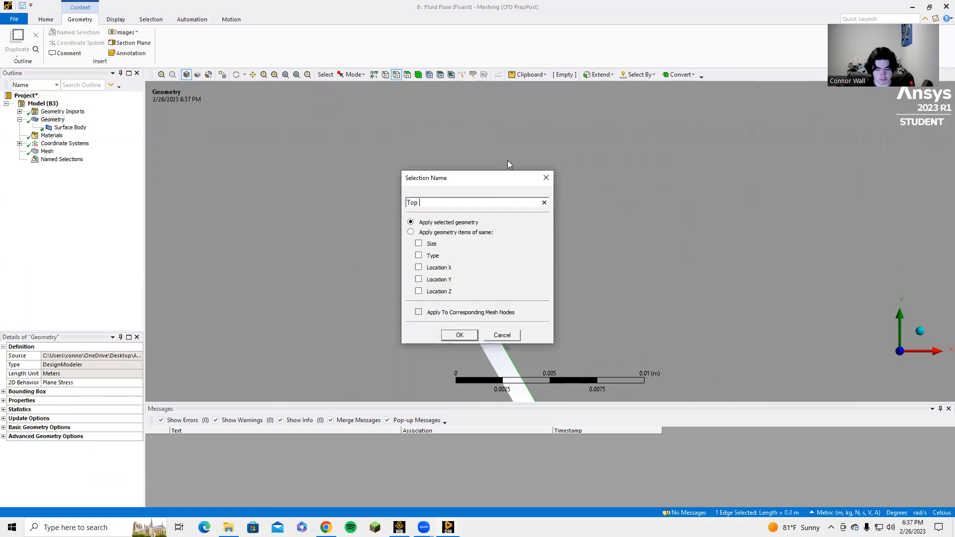
pyautogui.write('e')
pyautogui.press('Return')
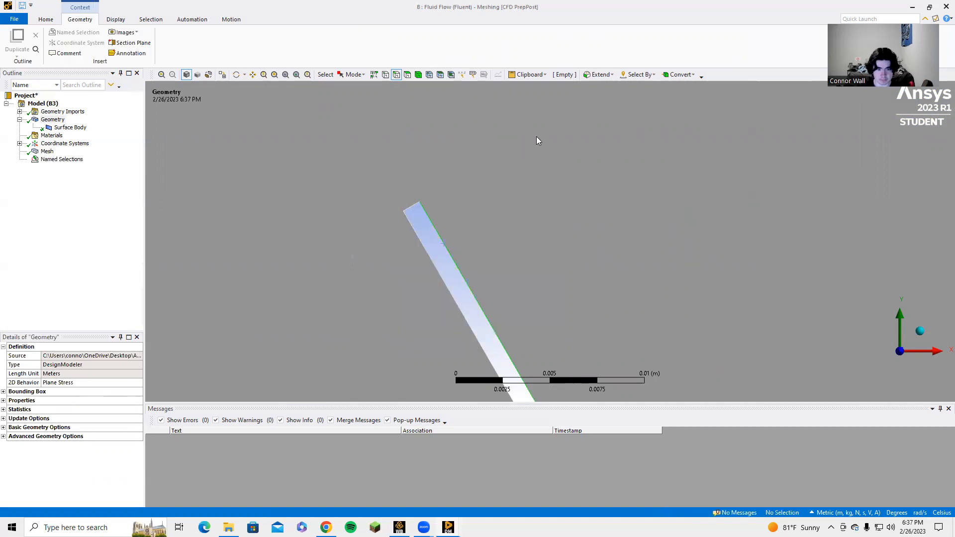
# Create a named selection called Bottomplate from the plate's long lower-left edge
pyautogui.click(422, 243)
pyautogui.write('nBot')
pyautogui.write('tom')
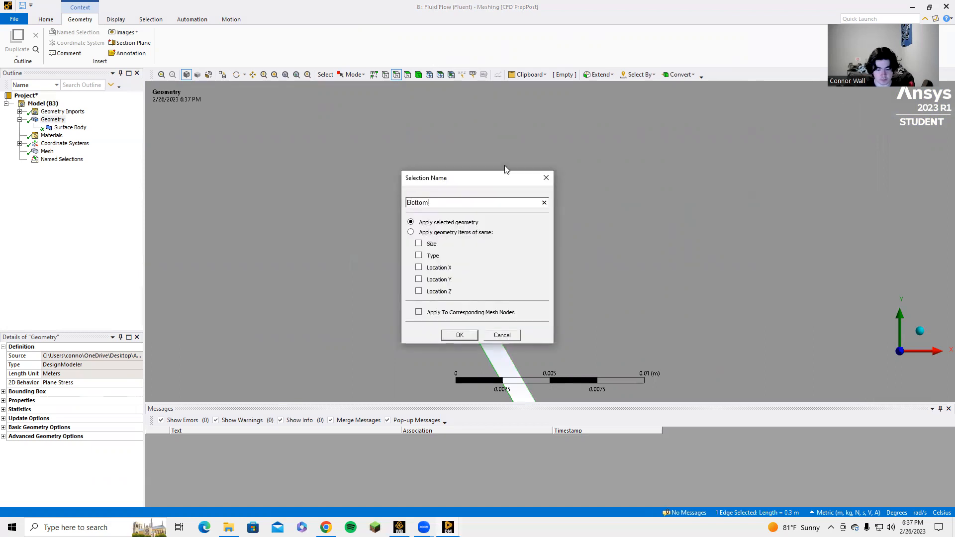
pyautogui.write('plate')
pyautogui.press('Return')
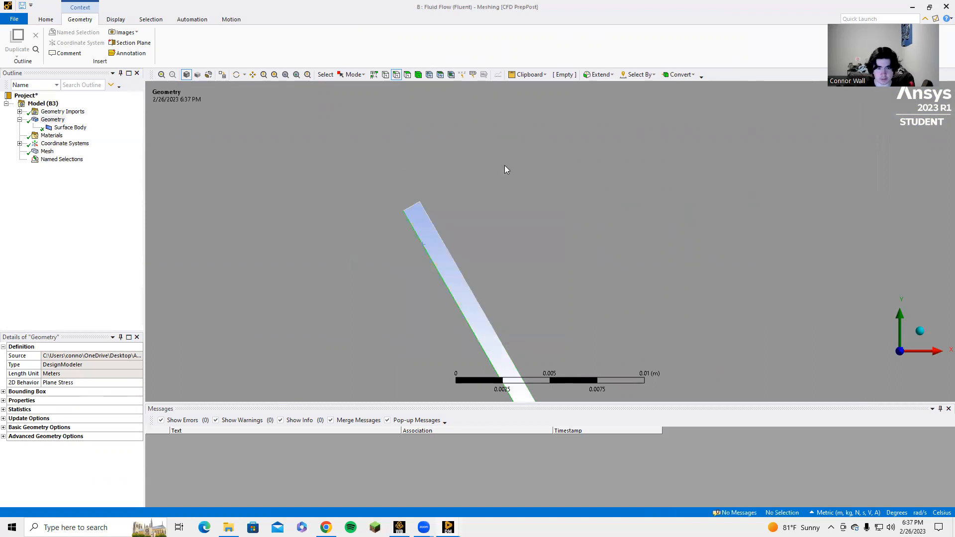
# Create a named selection called Rearplate from the short edge at the plate's lower end
pyautogui.scroll(-5, 596, 249)
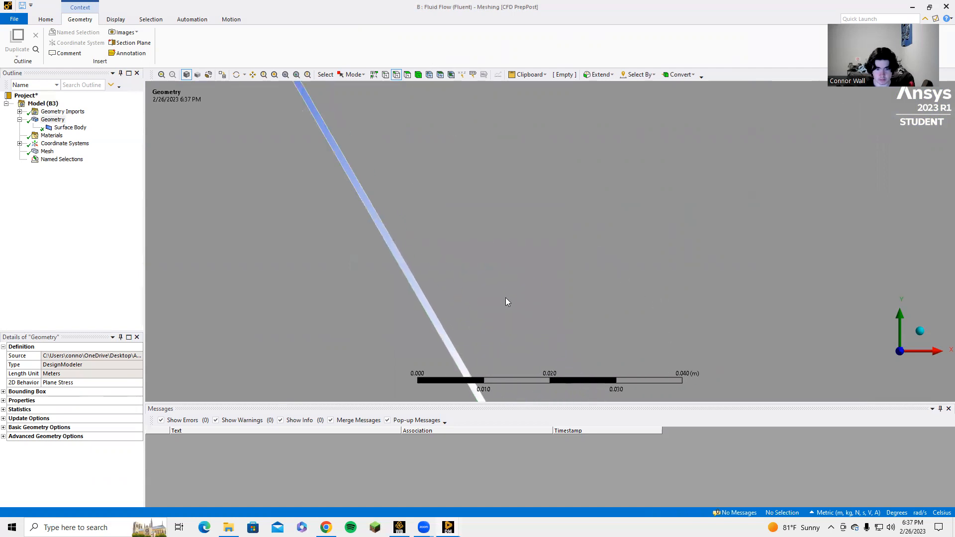
pyautogui.scroll(-1, 506, 298)
pyautogui.keyDown('ctrl'); pyautogui.moveTo(505, 287); pyautogui.dragTo(353, 74, button='middle'); pyautogui.keyUp('ctrl')
pyautogui.keyDown('ctrl'); pyautogui.moveTo(478, 274); pyautogui.dragTo(351, 121, button='middle'); pyautogui.keyUp('ctrl')
pyautogui.keyDown('ctrl'); pyautogui.moveTo(451, 266); pyautogui.dragTo(368, 102, button='middle'); pyautogui.keyUp('ctrl')
pyautogui.keyDown('ctrl'); pyautogui.moveTo(460, 299); pyautogui.dragTo(338, 102, button='middle'); pyautogui.keyUp('ctrl')
pyautogui.keyDown('ctrl'); pyautogui.moveTo(448, 275); pyautogui.dragTo(349, 96, button='middle'); pyautogui.keyUp('ctrl')
pyautogui.keyDown('ctrl'); pyautogui.moveTo(482, 300); pyautogui.dragTo(366, 112, button='middle'); pyautogui.keyUp('ctrl')
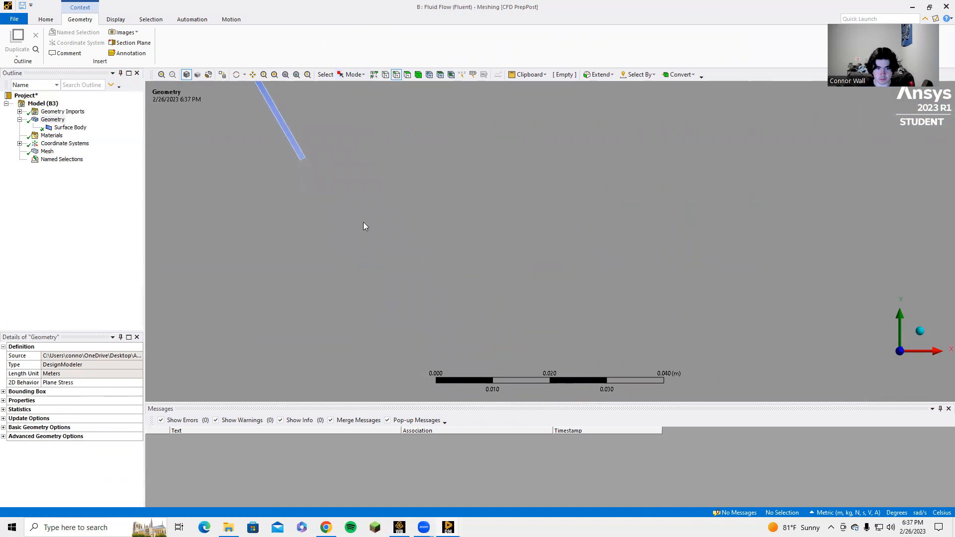
pyautogui.keyDown('ctrl'); pyautogui.moveTo(265, 123); pyautogui.dragTo(451, 270, button='middle'); pyautogui.keyUp('ctrl')
pyautogui.scroll(3, 319, 321)
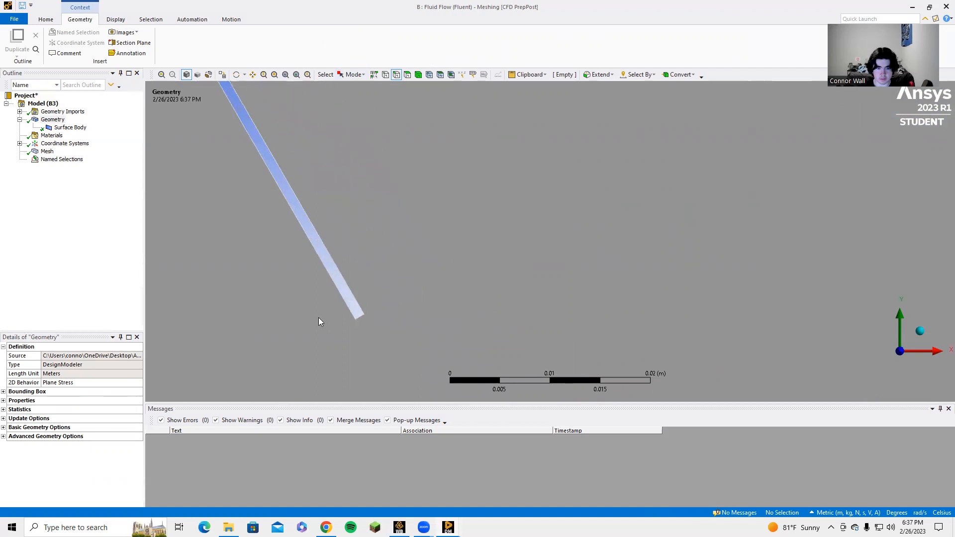
pyautogui.click(358, 318)
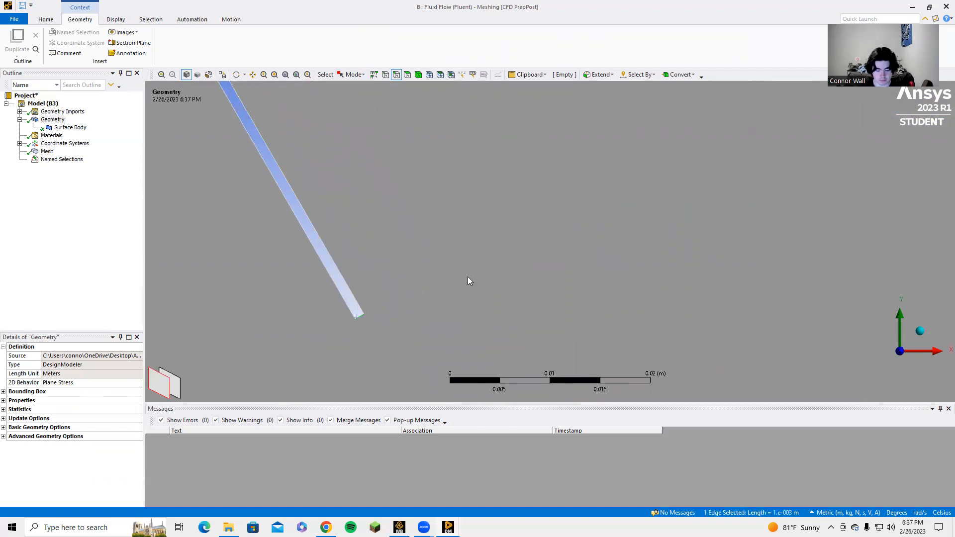
pyautogui.write('nRea')
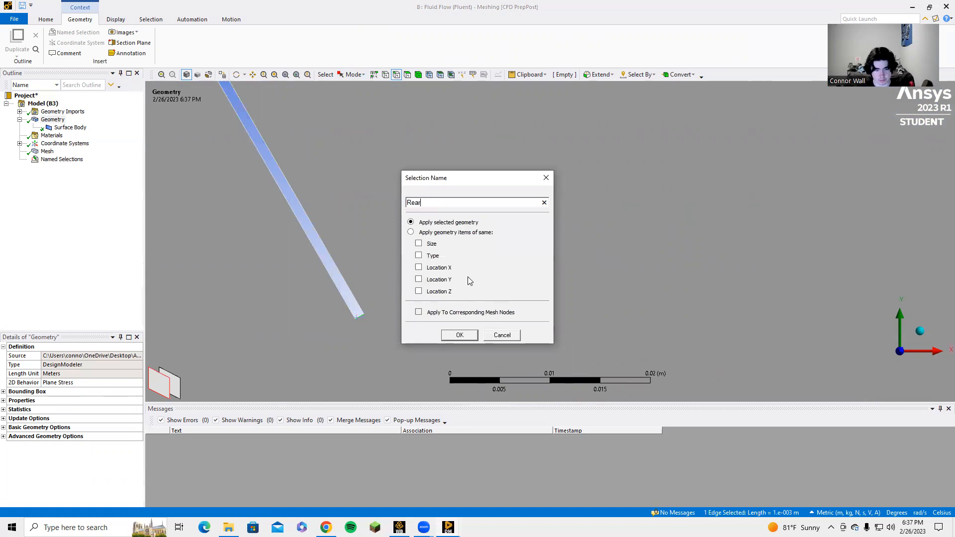
pyautogui.press('Return')
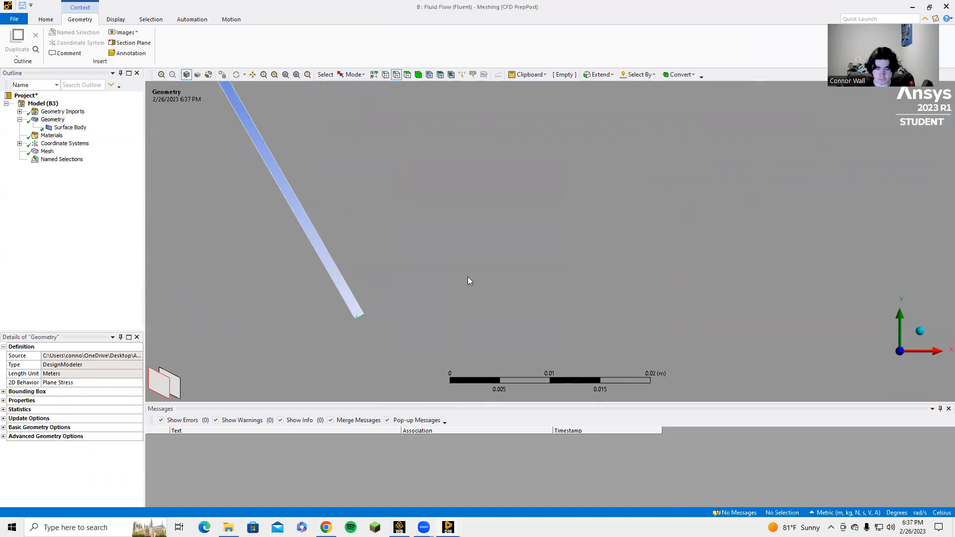
# Create a named selection called sym from the top and bottom edges of the square domain
pyautogui.scroll(-5, 445, 193)
pyautogui.scroll(-10, 477, 243)
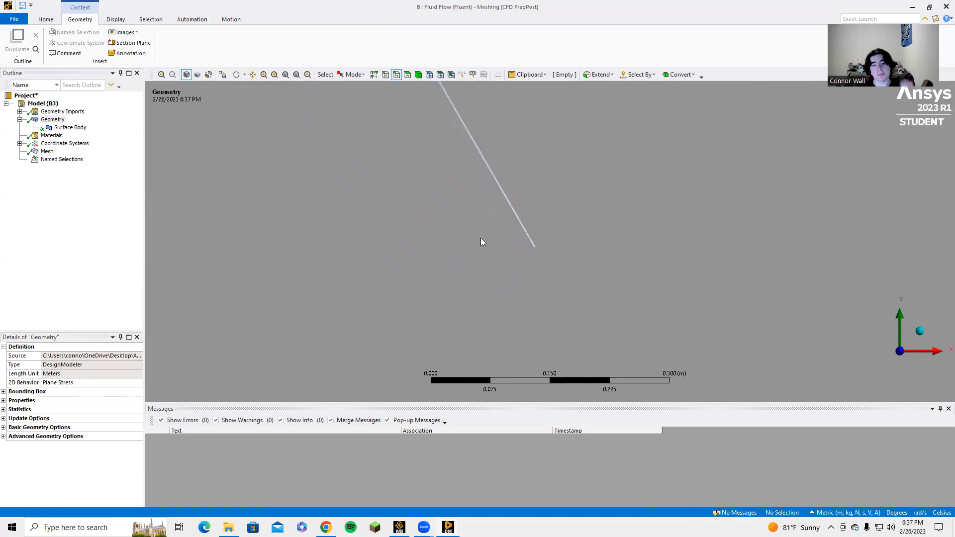
pyautogui.scroll(-3, 486, 221)
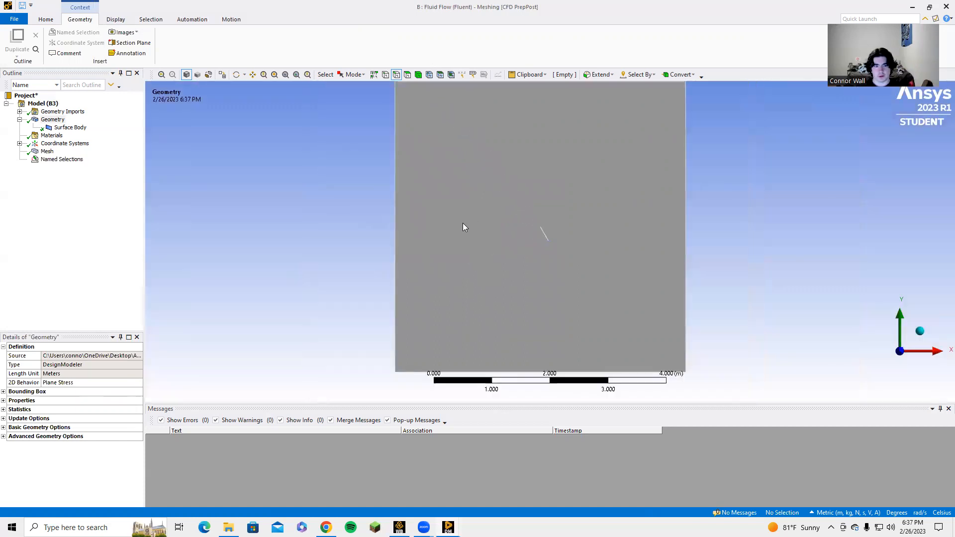
pyautogui.scroll(-1, 477, 137)
pyautogui.click(497, 104)
pyautogui.keyDown('ctrl'); pyautogui.click(503, 354); pyautogui.keyUp('ctrl')
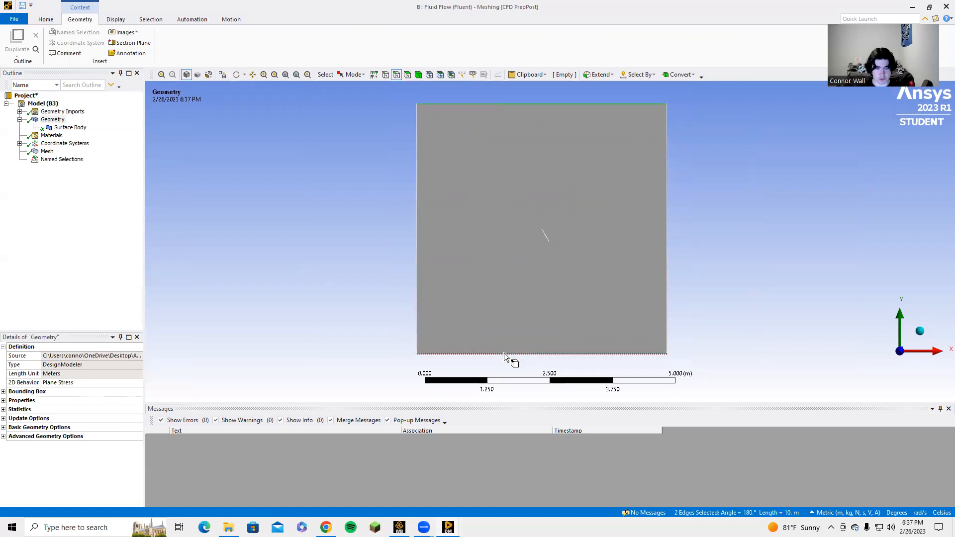
pyautogui.write('nwall')
pyautogui.press('Return')
# Create a named selection called Inlet from the left edge of the square domain
pyautogui.click(416, 187)
pyautogui.write('n')
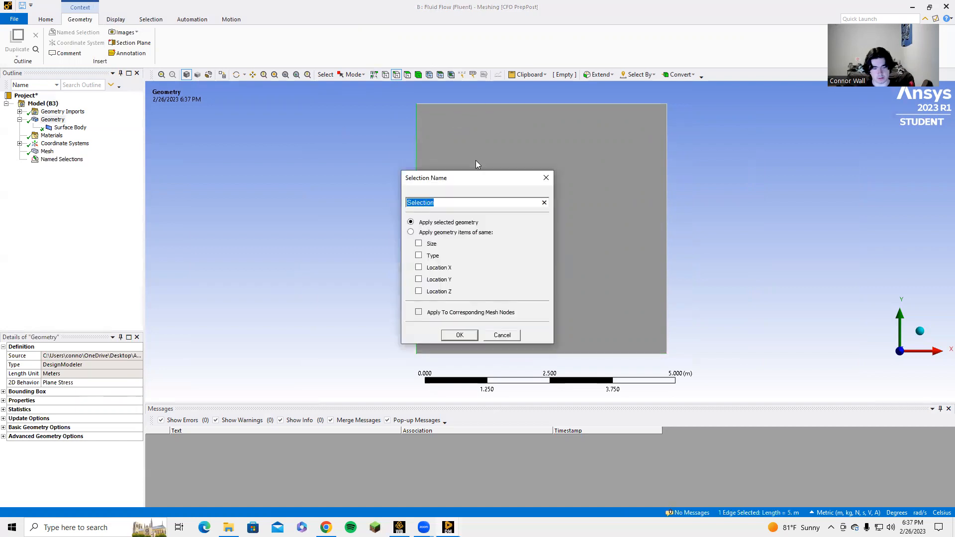
pyautogui.write('inlet')
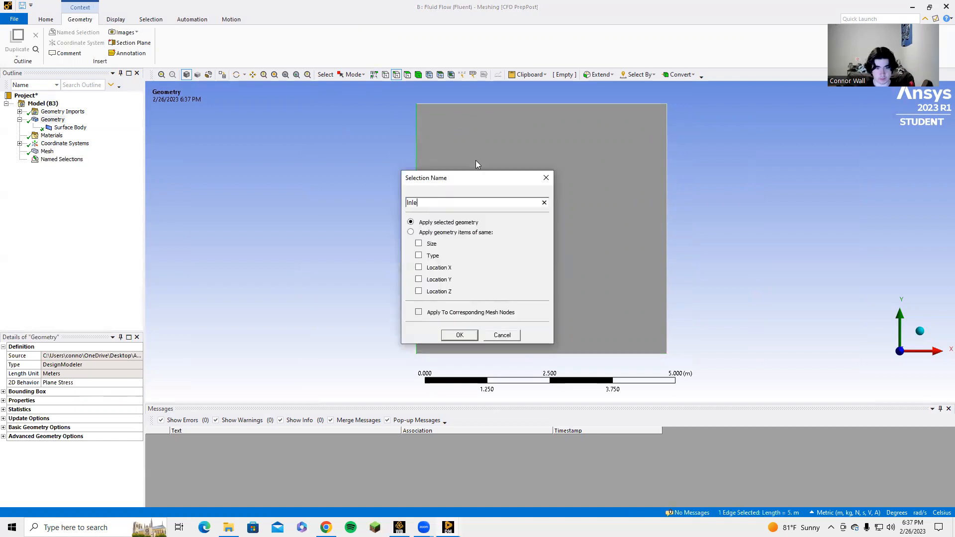
pyautogui.press('Return')
# Create a named selection called Outlet from the domain's right edge and expand the list of named selections
pyautogui.click(668, 192)
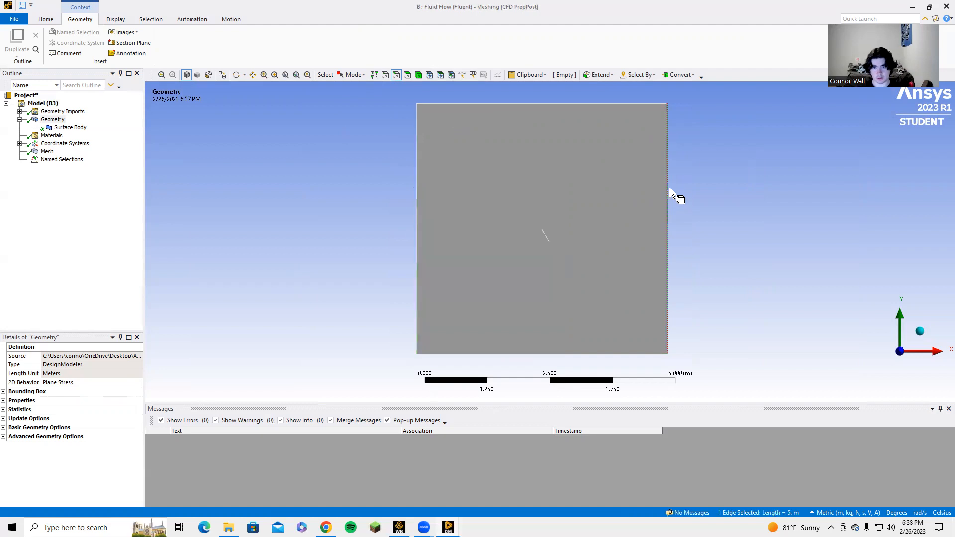
pyautogui.write('no')
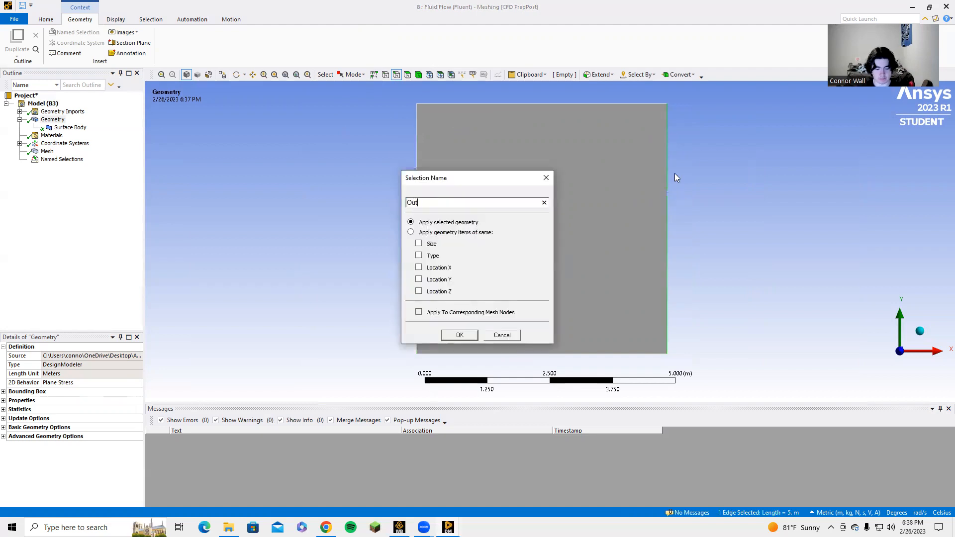
pyautogui.press('Return')
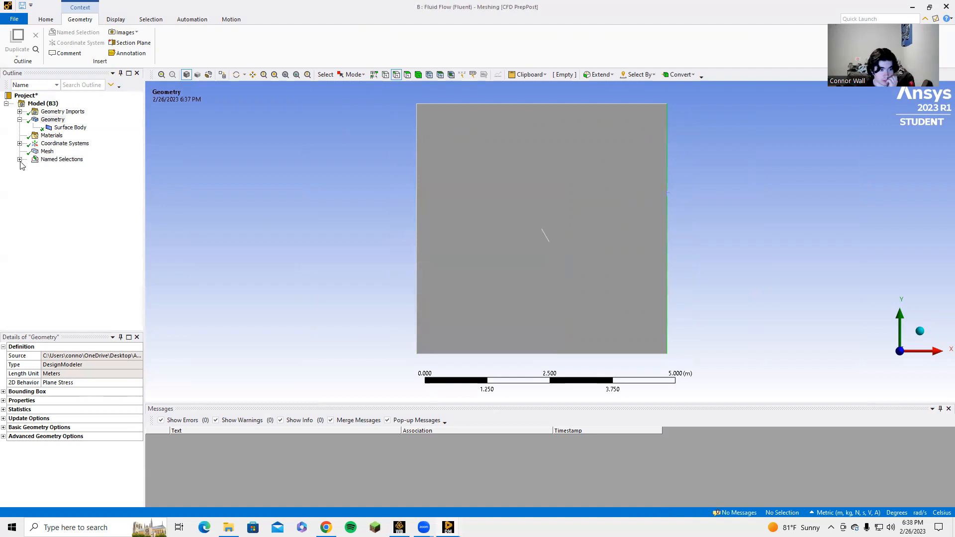
pyautogui.click(20, 159)
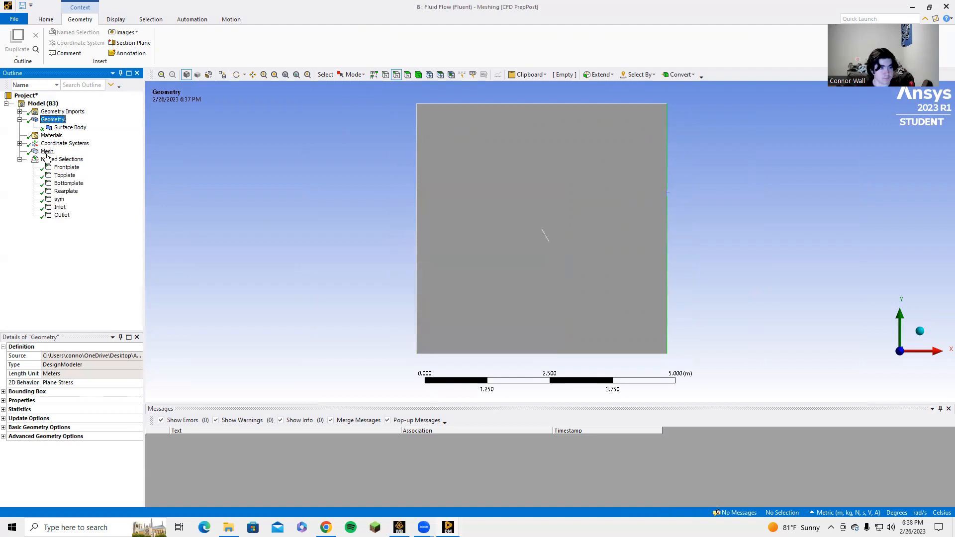
# Add an Inflation control to the mesh and assign the square domain's face as its geometry
pyautogui.click(46, 152)
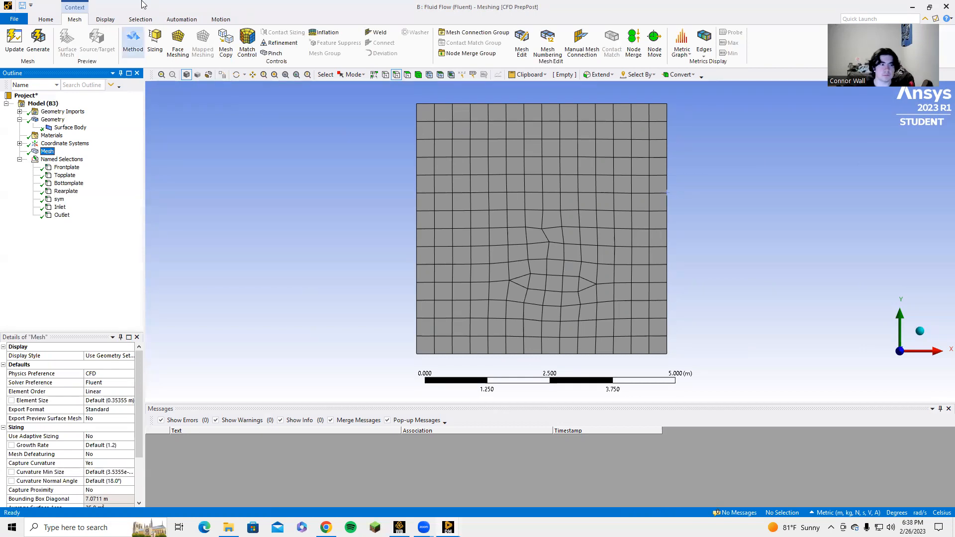
pyautogui.click(327, 43)
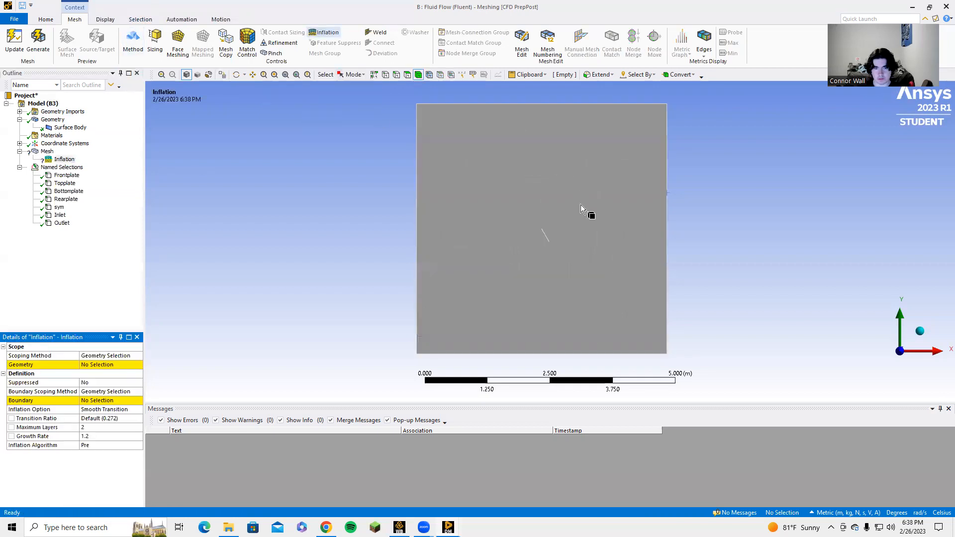
pyautogui.scroll(3, 547, 237)
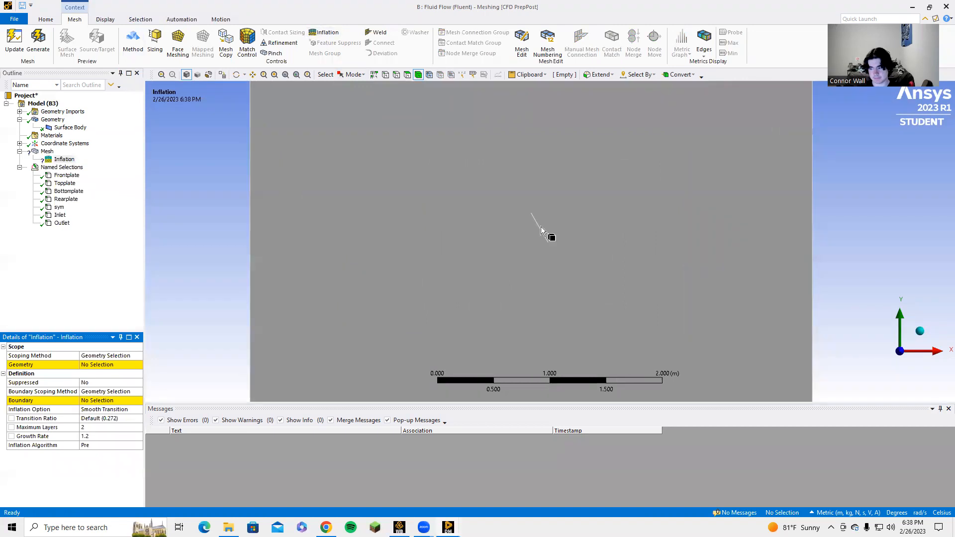
pyautogui.scroll(3, 541, 228)
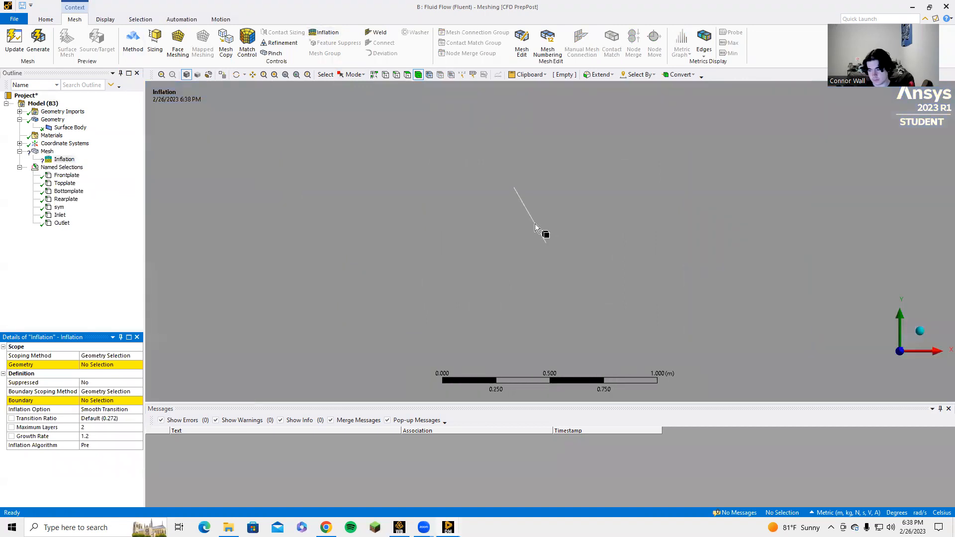
pyautogui.click(285, 225)
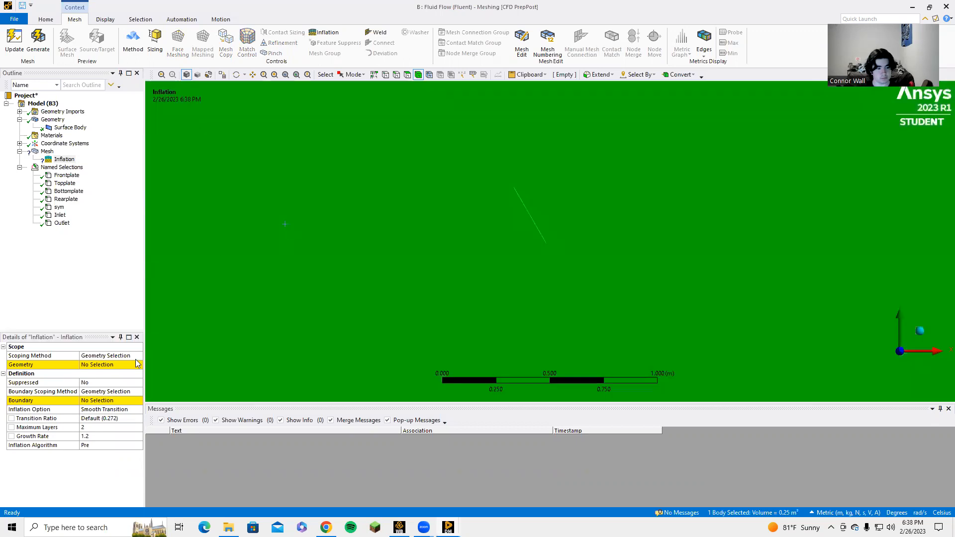
pyautogui.click(104, 365)
pyautogui.click(101, 366)
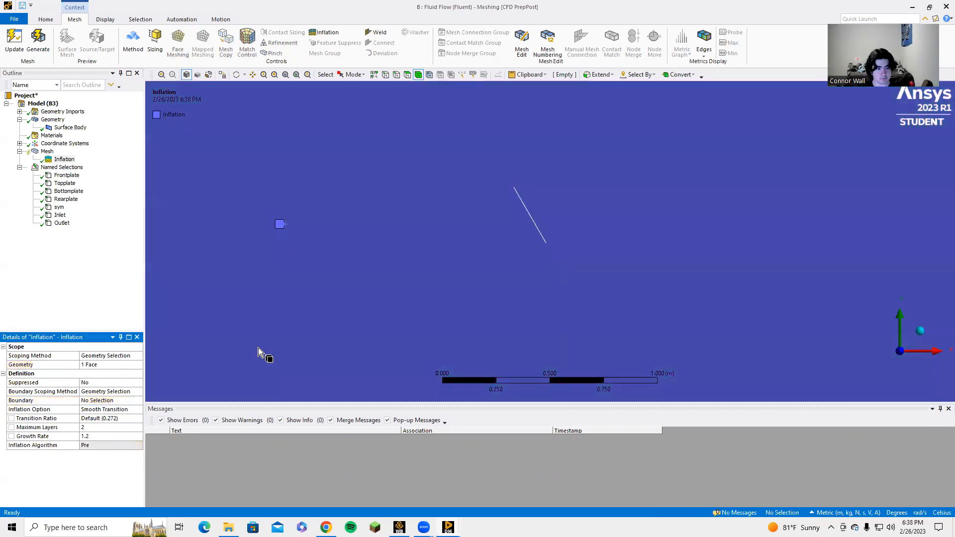
# Start defining the Inflation boundary by selecting the plate's upper end edge and both of its long edges
pyautogui.scroll(4, 520, 201)
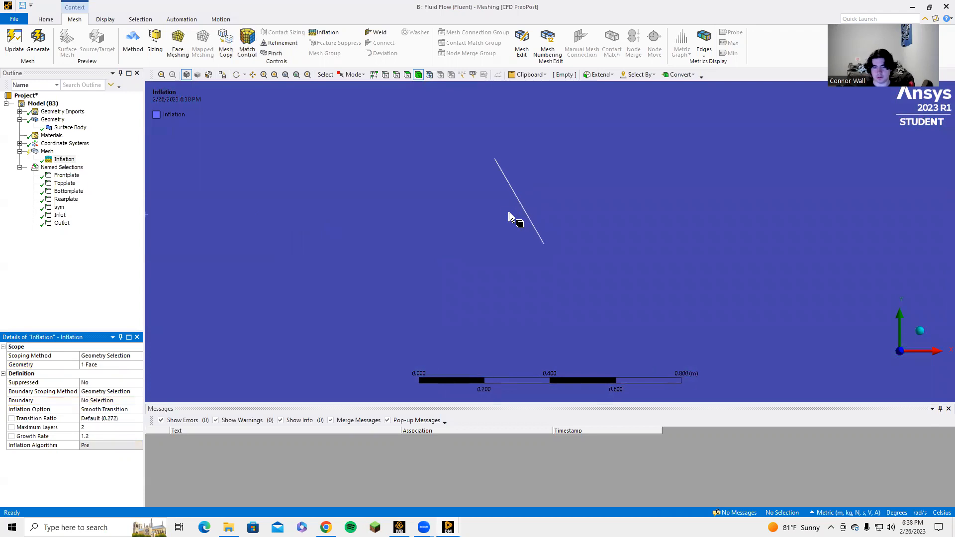
pyautogui.click(91, 402)
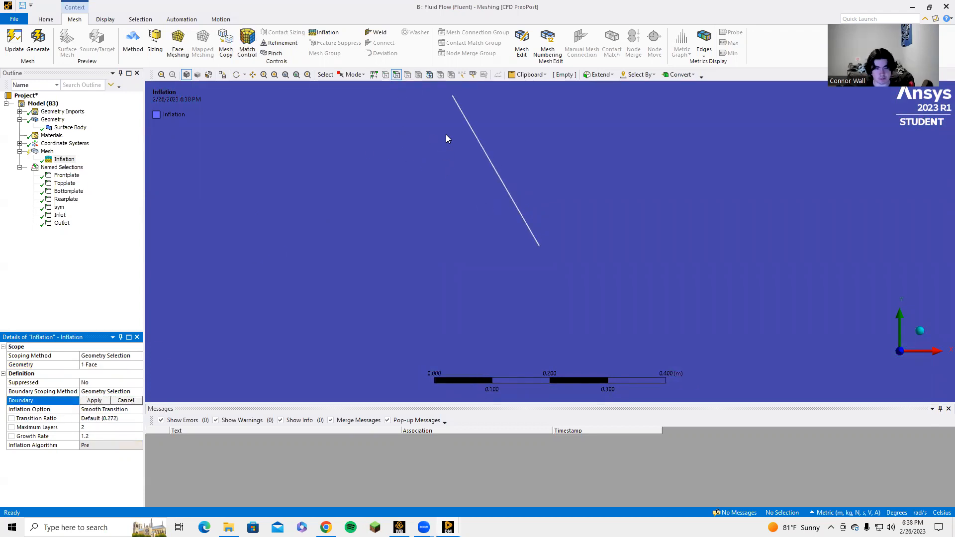
pyautogui.scroll(6, 508, 192)
pyautogui.scroll(7, 487, 251)
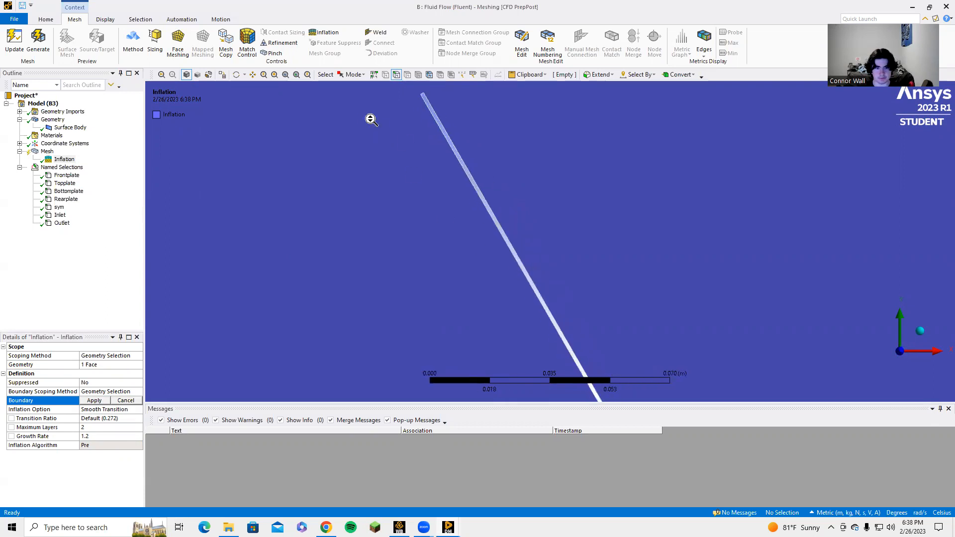
pyautogui.scroll(3, 419, 214)
pyautogui.click(422, 202)
pyautogui.keyDown('ctrl'); pyautogui.click(429, 208); pyautogui.keyUp('ctrl')
pyautogui.keyDown('ctrl'); pyautogui.click(427, 221); pyautogui.keyUp('ctrl')
# Add the plate's lower end edge to the selection and assign all four plate edges as the Inflation boundary
pyautogui.scroll(-3, 548, 279)
pyautogui.keyDown('ctrl'); pyautogui.moveTo(535, 246); pyautogui.dragTo(407, 114, button='middle'); pyautogui.keyUp('ctrl')
pyautogui.keyDown('ctrl'); pyautogui.moveTo(554, 277); pyautogui.dragTo(425, 161, button='middle'); pyautogui.keyUp('ctrl')
pyautogui.keyDown('ctrl'); pyautogui.moveTo(522, 308); pyautogui.dragTo(435, 116, button='middle'); pyautogui.keyUp('ctrl')
pyautogui.moveTo(507, 286)
pyautogui.keyDown('ctrl'); pyautogui.mouseDown(button='middle')
pyautogui.moveTo(423, 177)
pyautogui.moveTo(408, 107)
pyautogui.mouseUp(button='middle'); pyautogui.keyUp('ctrl')
pyautogui.moveTo(503, 283)
pyautogui.keyDown('ctrl'); pyautogui.mouseDown(button='middle')
pyautogui.moveTo(430, 192)
pyautogui.moveTo(365, 159)
pyautogui.moveTo(517, 119)
pyautogui.mouseUp(button='middle'); pyautogui.keyUp('ctrl')
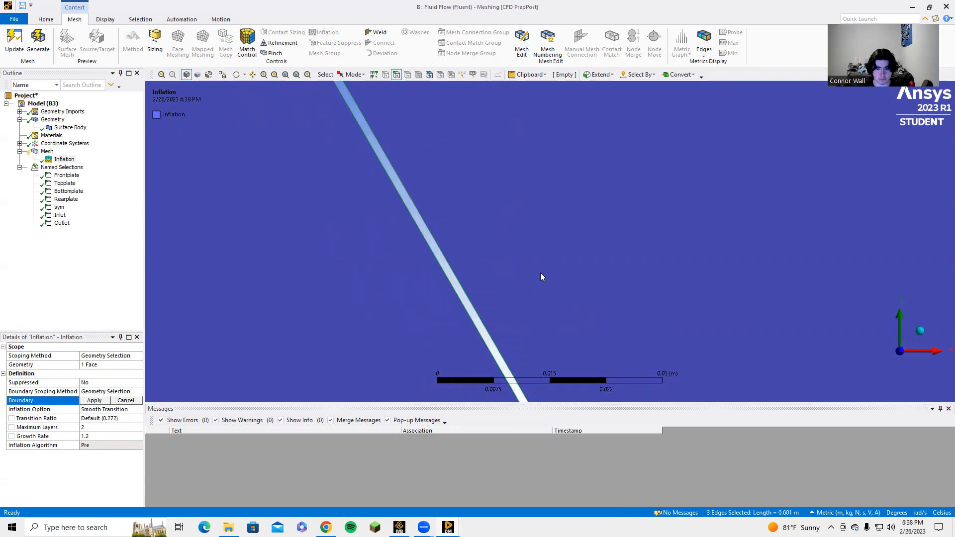
pyautogui.scroll(-5, 524, 277)
pyautogui.keyDown('ctrl'); pyautogui.moveTo(573, 243); pyautogui.dragTo(449, 92, button='middle'); pyautogui.keyUp('ctrl')
pyautogui.scroll(12, 471, 232)
pyautogui.keyDown('ctrl'); pyautogui.moveTo(316, 250); pyautogui.dragTo(420, 223, button='middle'); pyautogui.keyUp('ctrl')
pyautogui.scroll(3, 416, 275)
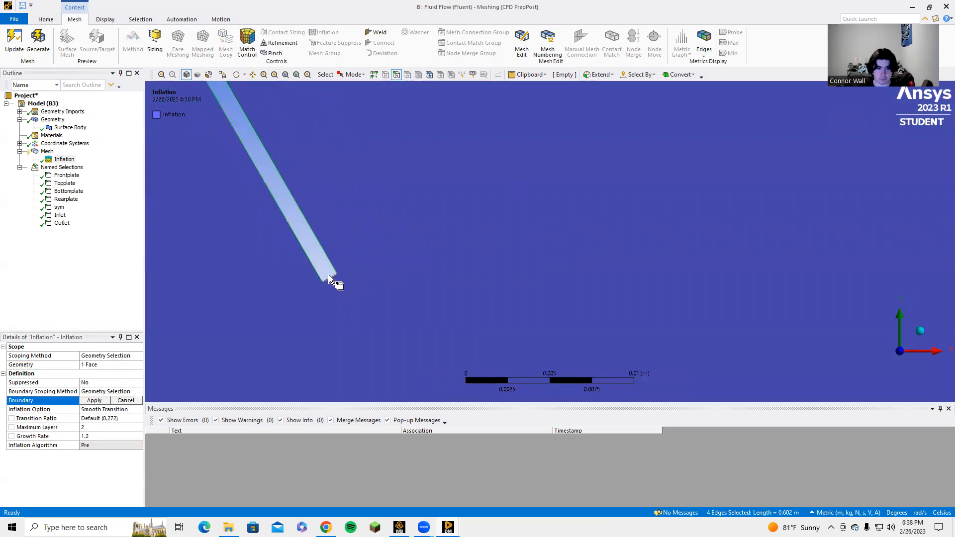
pyautogui.click(94, 400)
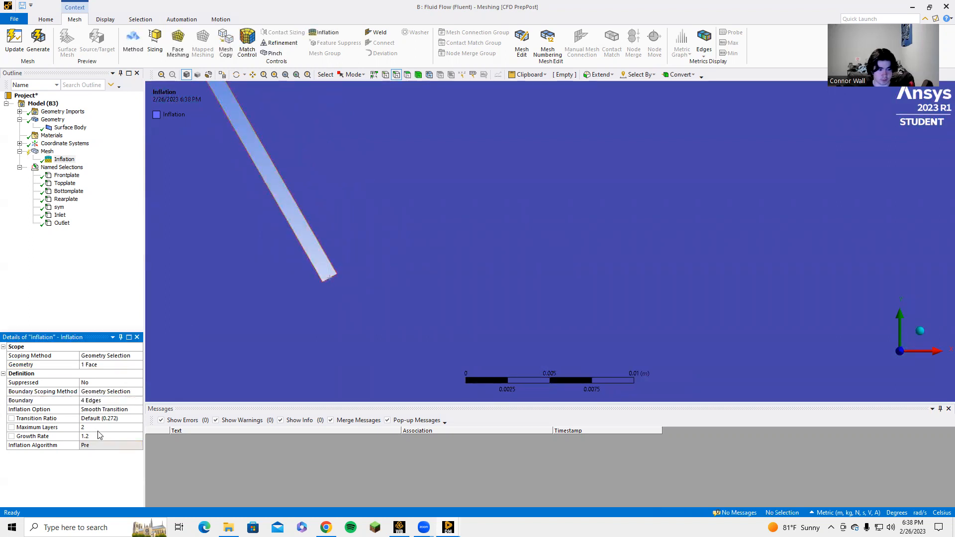
# Set the Inflation's maximum layers to 5, then generate and display the mesh of the whole domain
pyautogui.click(99, 428)
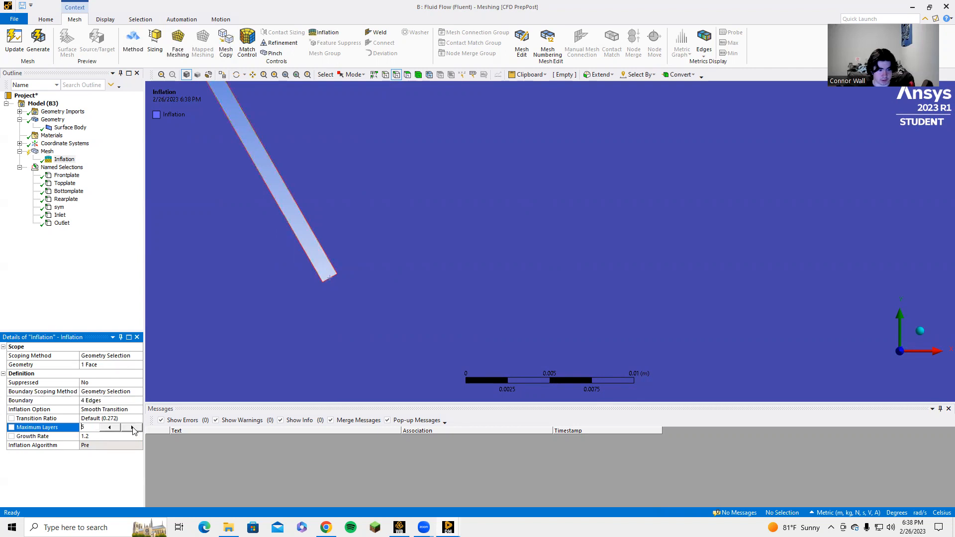
pyautogui.click(30, 49)
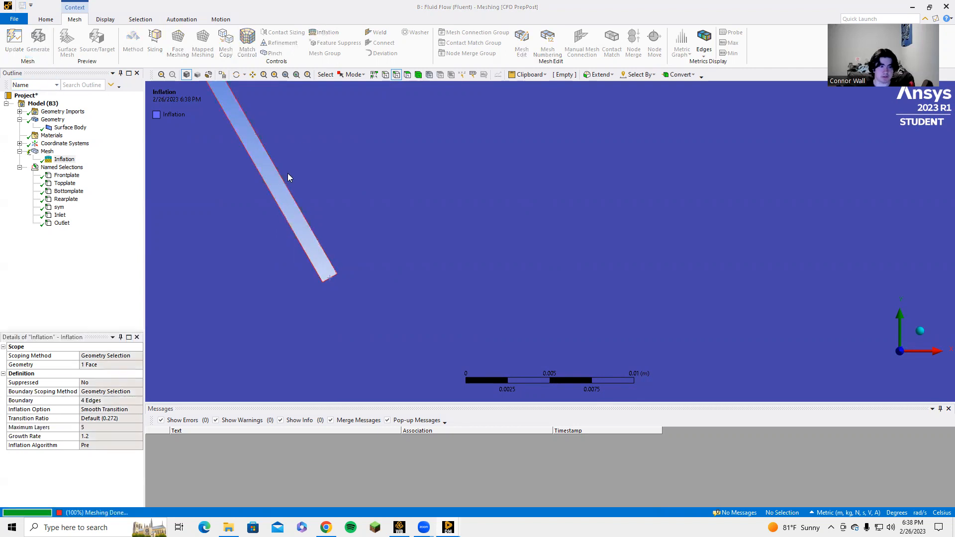
pyautogui.scroll(-3, 276, 207)
pyautogui.scroll(-5, 276, 209)
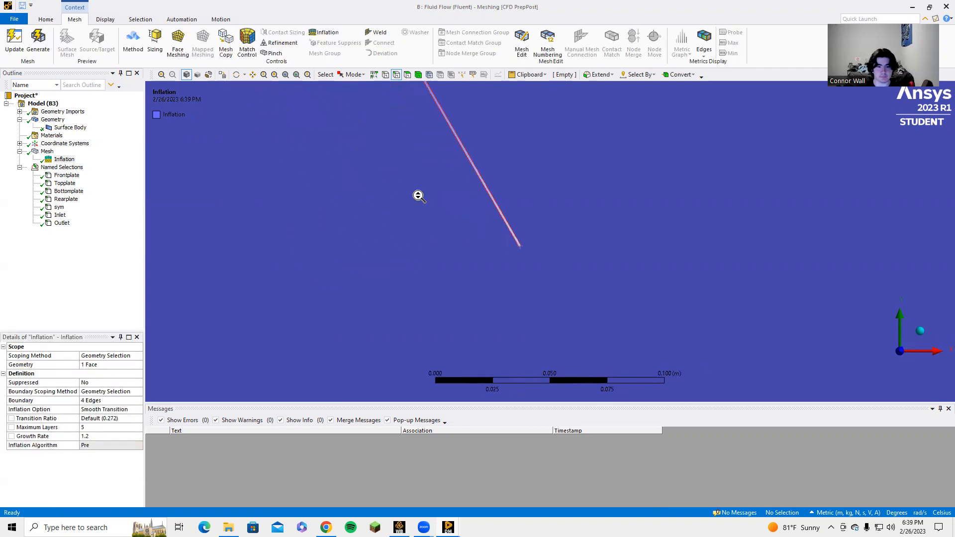
pyautogui.scroll(-2, 418, 195)
pyautogui.click(47, 151)
pyautogui.scroll(-2, 507, 198)
pyautogui.scroll(-8, 507, 198)
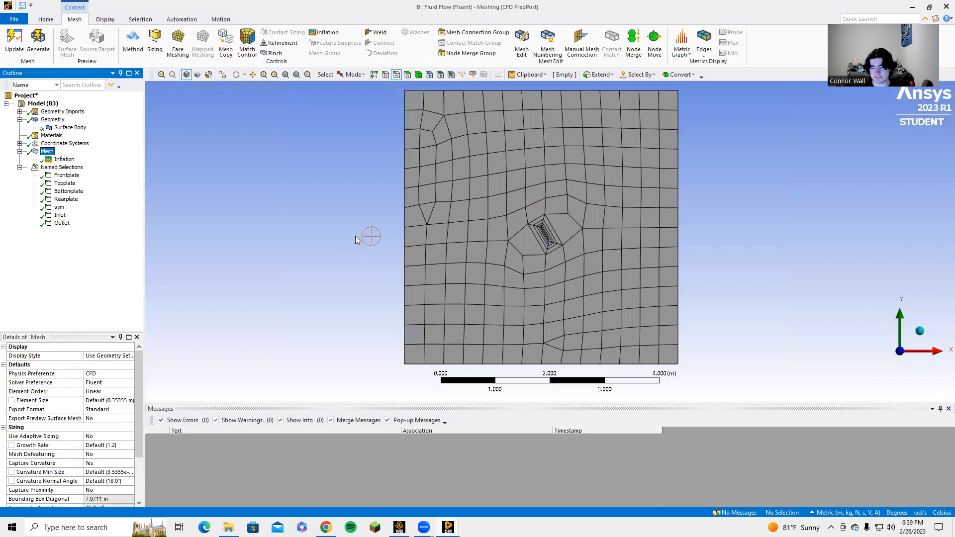
# Add a mesh Method to the square surface body with the Triangles option, then regenerate and display the mesh
pyautogui.click(130, 42)
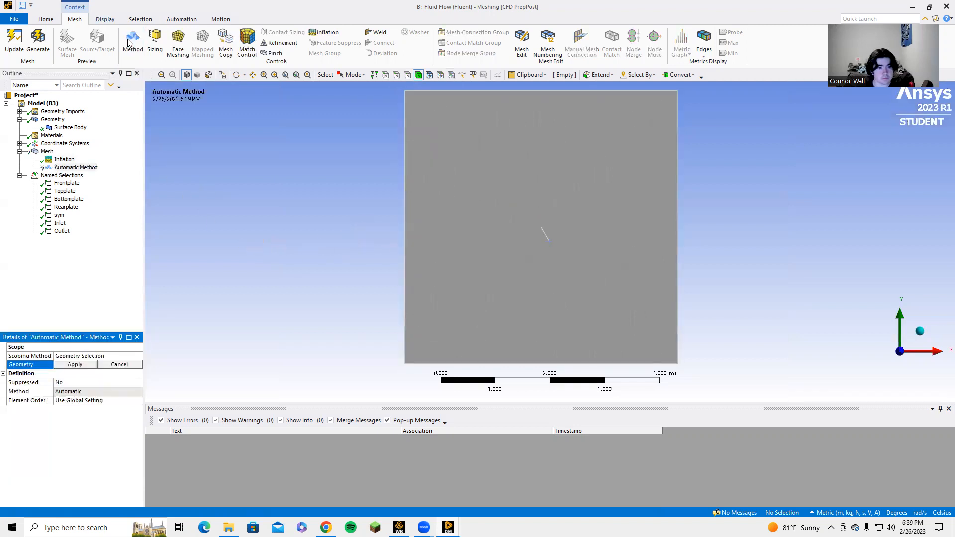
pyautogui.click(436, 277)
pyautogui.click(75, 364)
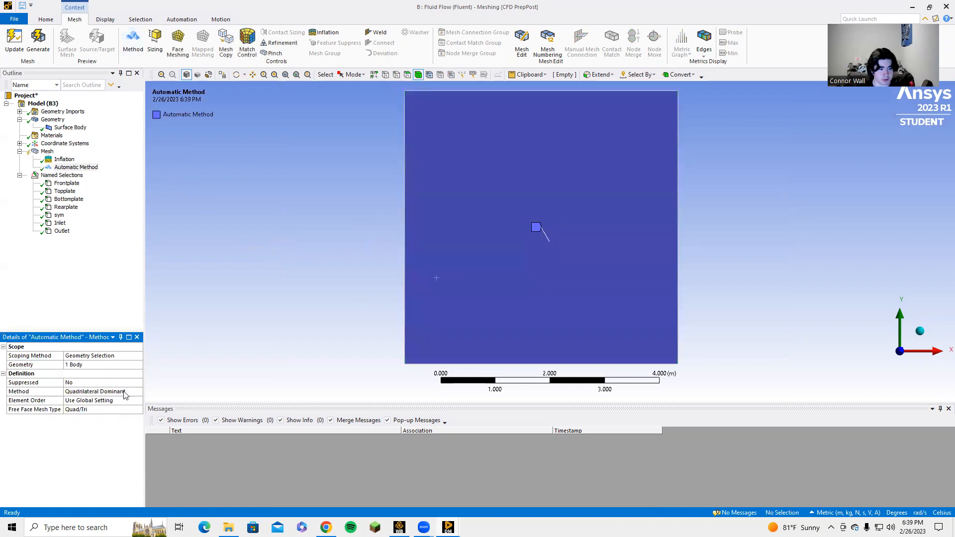
pyautogui.click(131, 392)
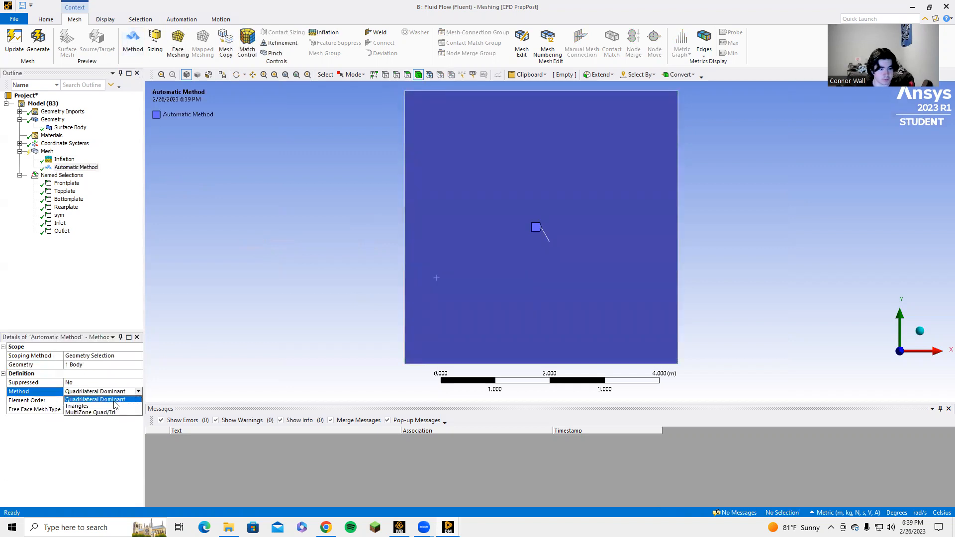
pyautogui.click(115, 405)
pyautogui.click(38, 42)
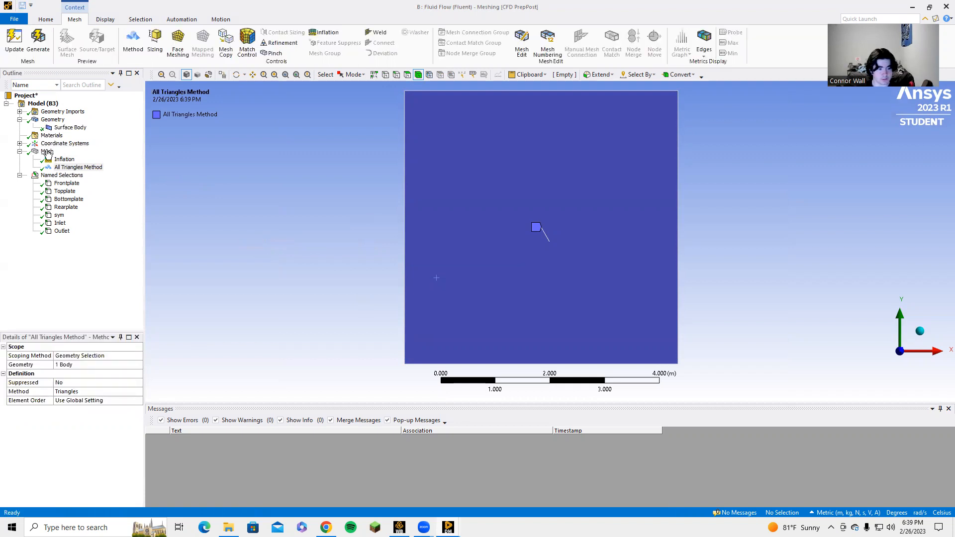
pyautogui.click(48, 151)
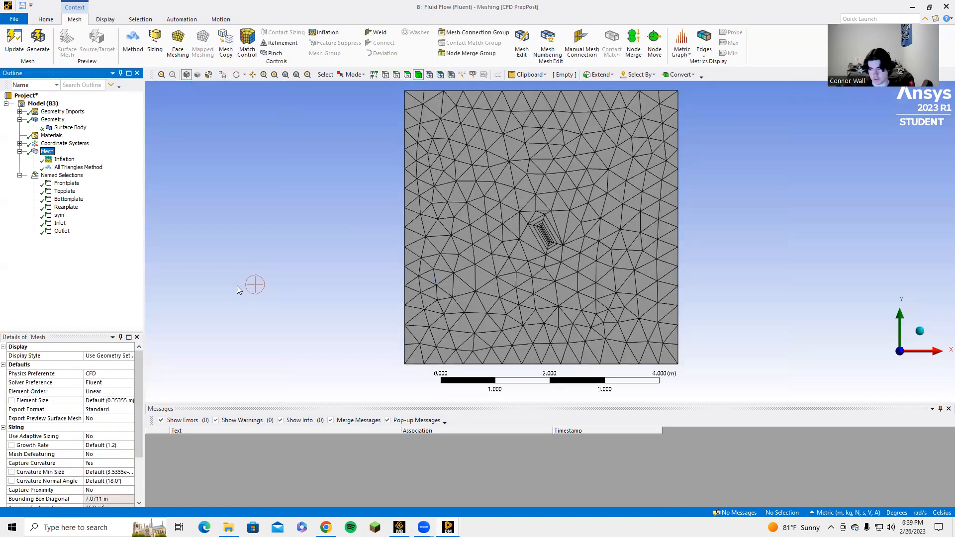
# Add a Sizing control to the mesh and select the plate's upper end edge and both long edges for it
pyautogui.click(155, 44)
pyautogui.scroll(4, 546, 245)
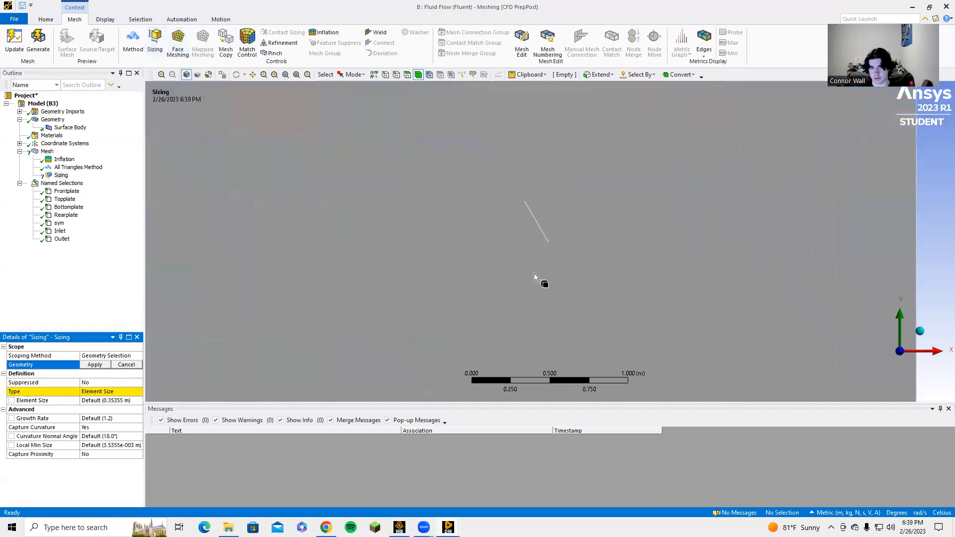
pyautogui.scroll(4, 533, 273)
pyautogui.click(395, 72)
pyautogui.keyDown('ctrl'); pyautogui.moveTo(460, 232); pyautogui.dragTo(498, 288, button='middle'); pyautogui.keyUp('ctrl')
pyautogui.scroll(2, 432, 114)
pyautogui.scroll(4, 403, 134)
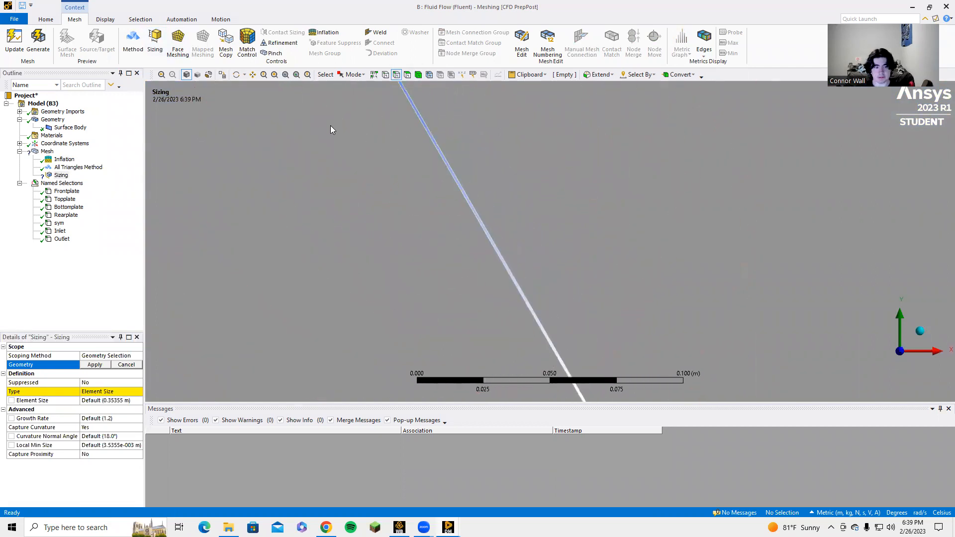
pyautogui.scroll(5, 465, 207)
pyautogui.scroll(3, 470, 197)
pyautogui.keyDown('ctrl'); pyautogui.moveTo(342, 165); pyautogui.dragTo(431, 238, button='middle'); pyautogui.keyUp('ctrl')
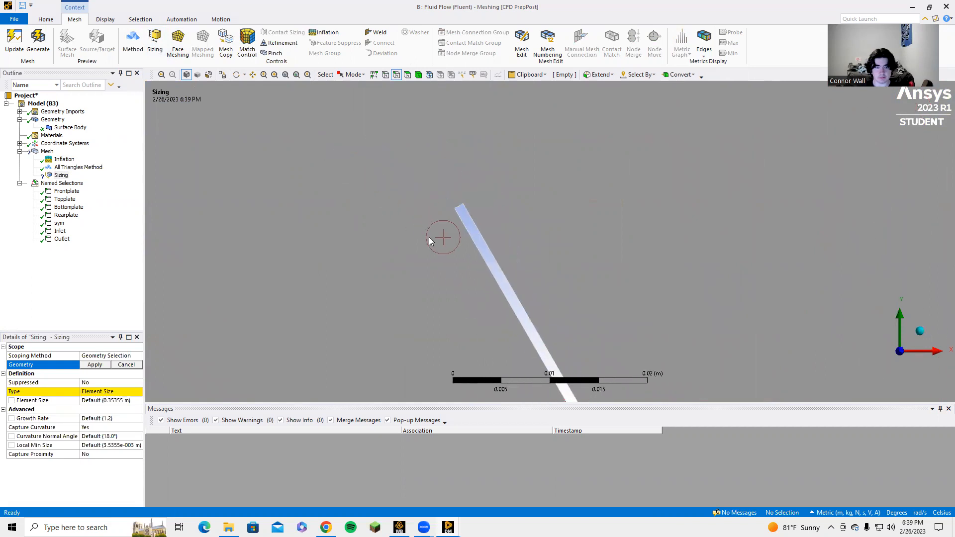
pyautogui.click(459, 207)
pyautogui.keyDown('ctrl'); pyautogui.click(473, 218); pyautogui.keyUp('ctrl')
pyautogui.keyDown('ctrl'); pyautogui.click(470, 229); pyautogui.keyUp('ctrl')
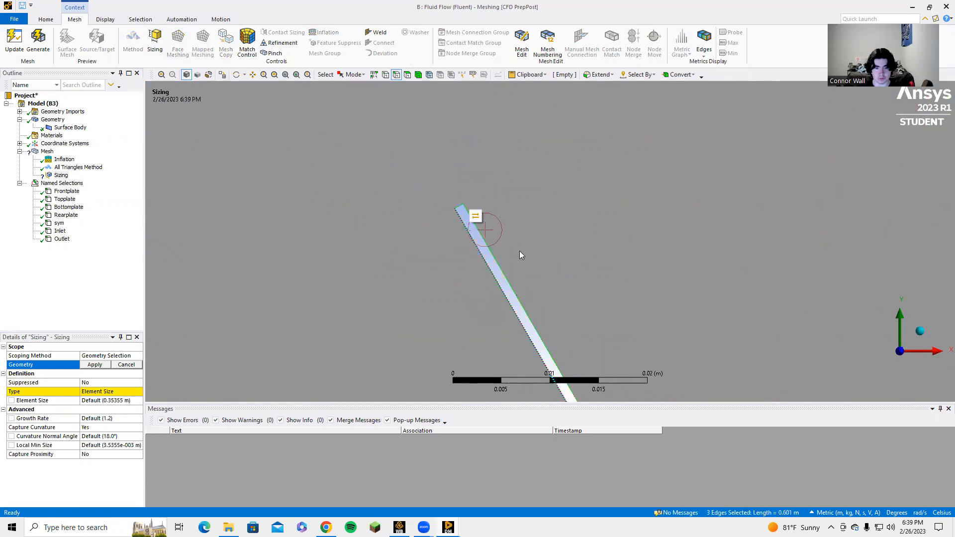
# Add the plate's lower end edge to the selection and assign all four plate edges as the Sizing geometry
pyautogui.scroll(-3, 523, 252)
pyautogui.keyDown('ctrl'); pyautogui.moveTo(592, 289); pyautogui.dragTo(408, 100, button='middle'); pyautogui.keyUp('ctrl')
pyautogui.keyDown('ctrl'); pyautogui.moveTo(535, 292); pyautogui.dragTo(432, 154, button='middle'); pyautogui.keyUp('ctrl')
pyautogui.scroll(-8, 537, 265)
pyautogui.keyDown('ctrl'); pyautogui.moveTo(574, 299); pyautogui.dragTo(476, 197, button='middle'); pyautogui.keyUp('ctrl')
pyautogui.scroll(2, 518, 308)
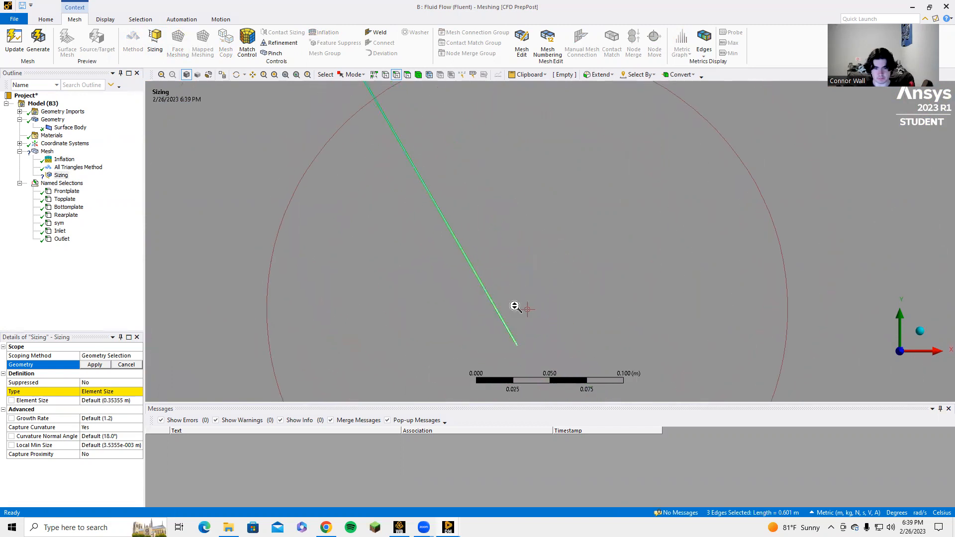
pyautogui.scroll(4, 515, 307)
pyautogui.keyDown('ctrl'); pyautogui.moveTo(442, 298); pyautogui.dragTo(470, 252, button='middle'); pyautogui.keyUp('ctrl')
pyautogui.scroll(3, 458, 293)
pyautogui.keyDown('ctrl'); pyautogui.moveTo(398, 326); pyautogui.dragTo(500, 124, button='middle'); pyautogui.keyUp('ctrl')
pyautogui.scroll(3, 463, 254)
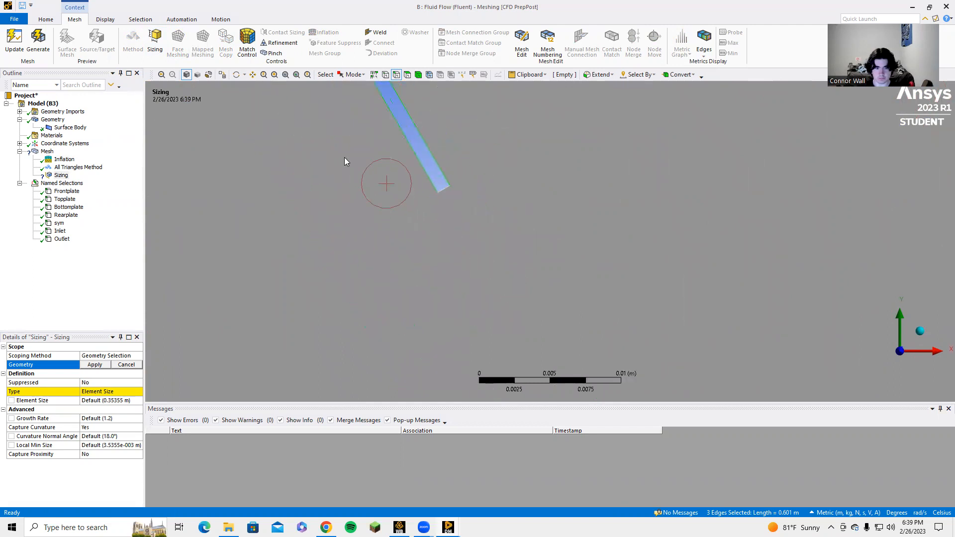
pyautogui.scroll(2, 344, 162)
pyautogui.keyDown('ctrl'); pyautogui.click(374, 156); pyautogui.keyUp('ctrl')
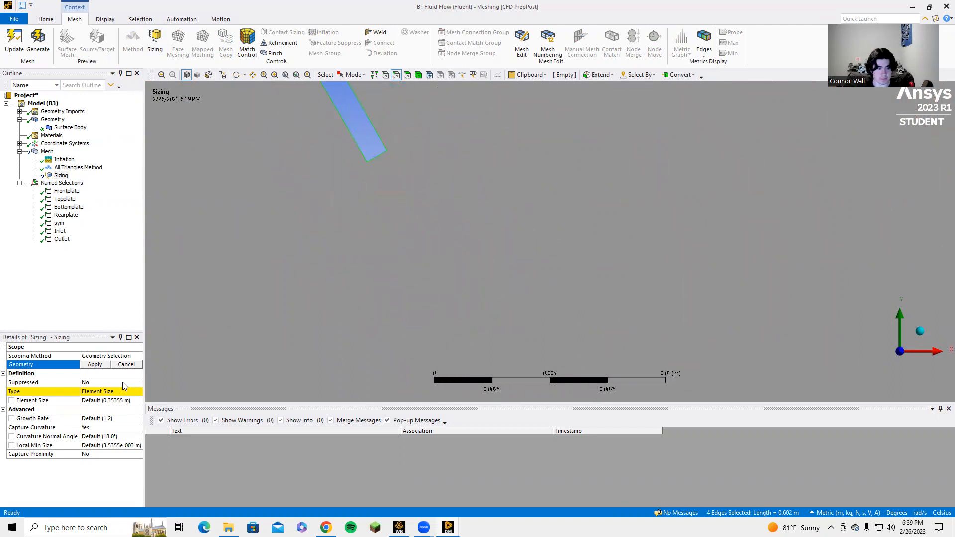
pyautogui.click(94, 364)
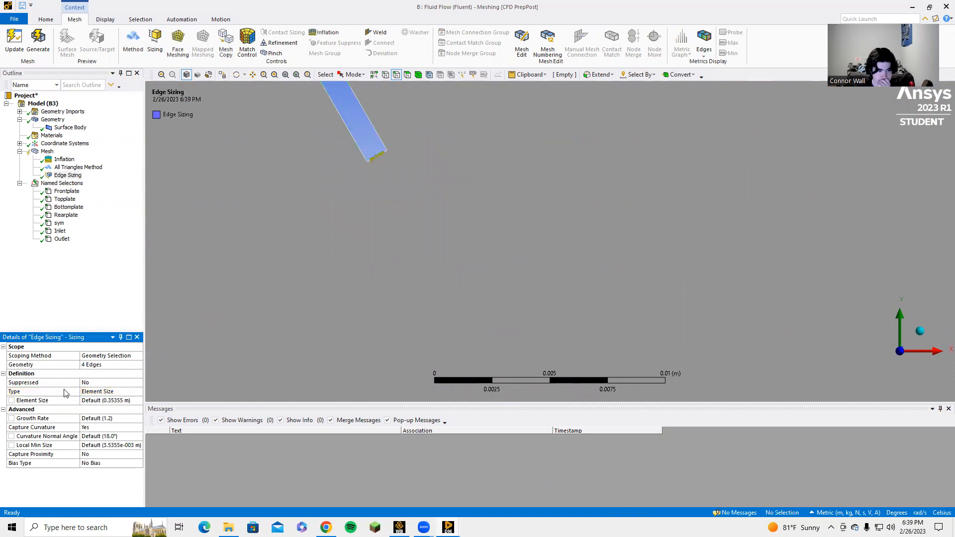
# Set the plate edge sizing's element size to 1e-3 m and its Capture Curvature option to No
pyautogui.click(104, 403)
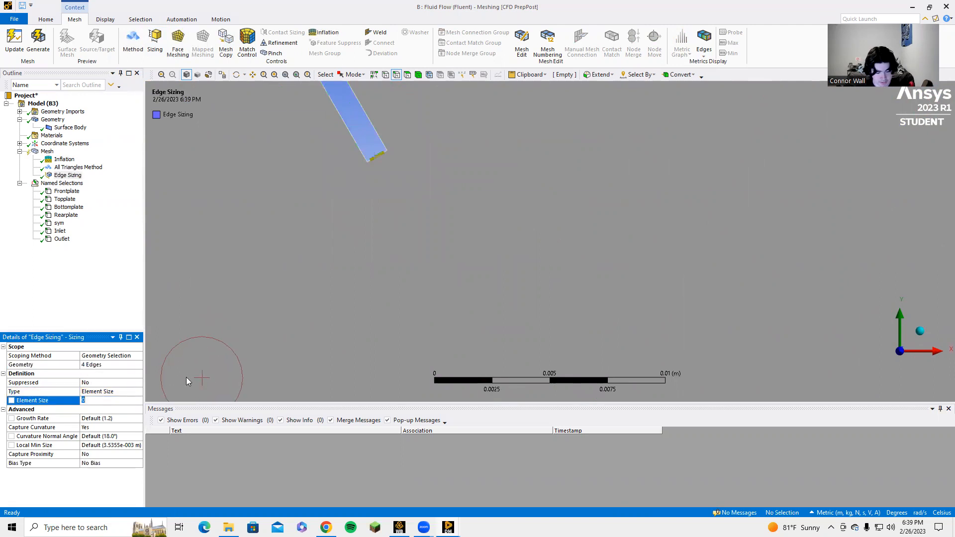
pyautogui.write('1e-3')
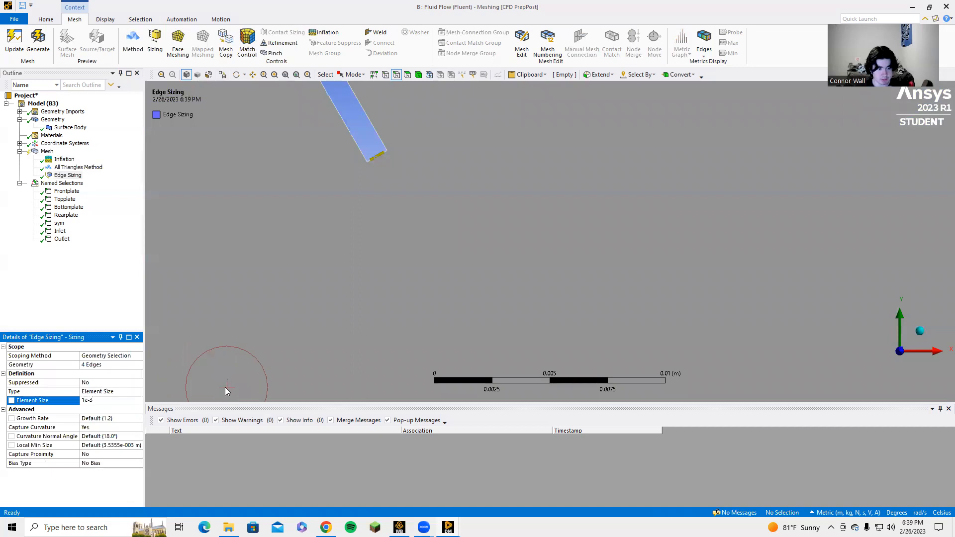
pyautogui.click(88, 468)
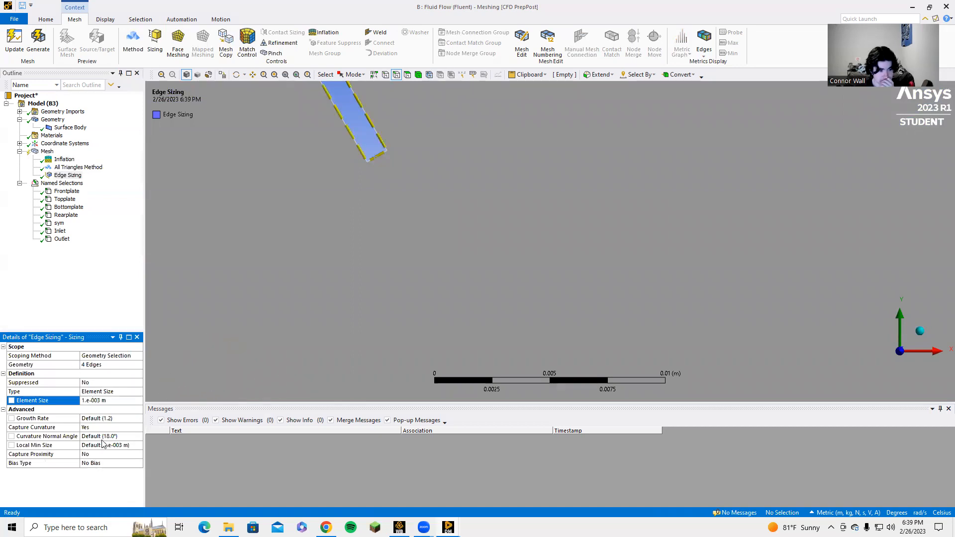
pyautogui.click(115, 429)
pyautogui.click(117, 429)
pyautogui.click(119, 441)
# Set the plate edge sizing's behavior to Hard and regenerate the mesh
pyautogui.click(128, 419)
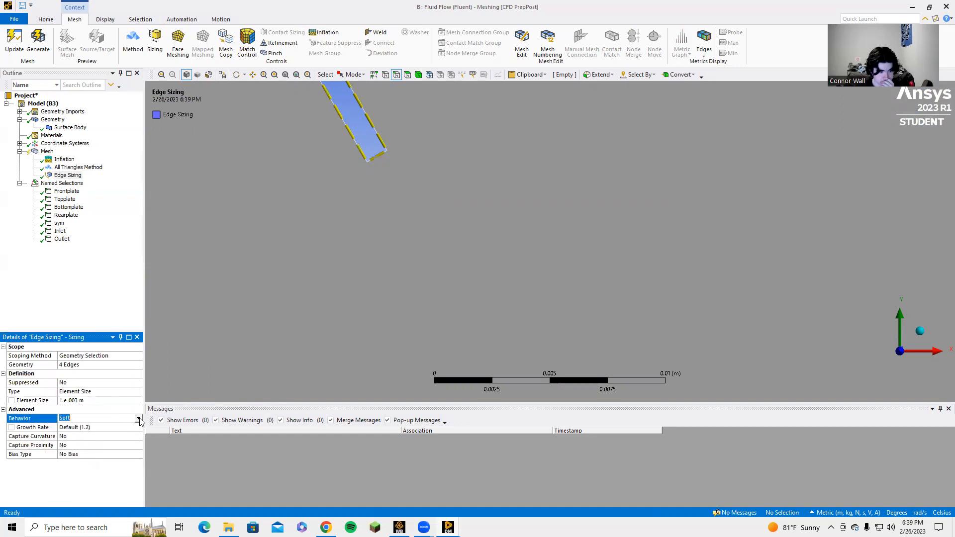
pyautogui.click(138, 419)
pyautogui.click(112, 434)
pyautogui.click(38, 43)
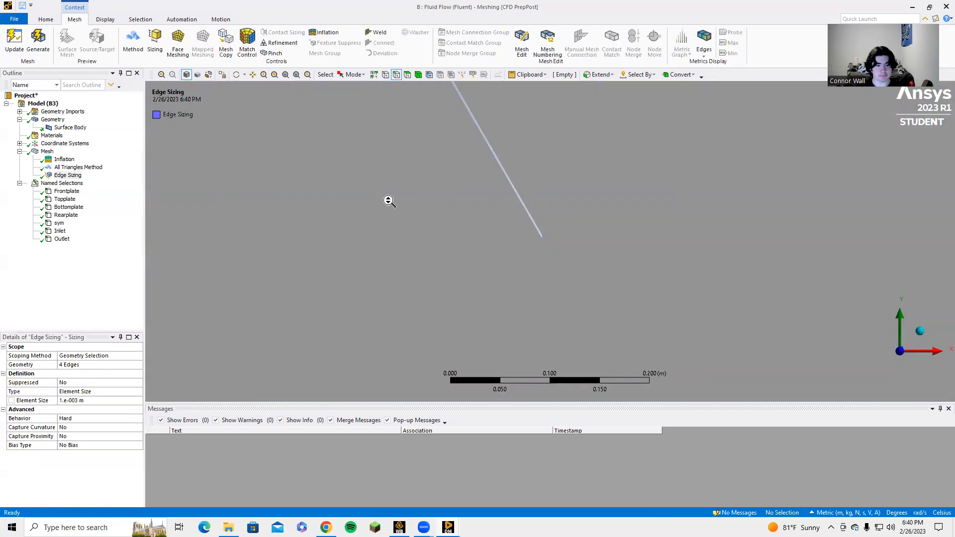
# Add a second Sizing control to the mesh and assign the two vertical outer edges of the square domain as its geometry
pyautogui.scroll(-4, 396, 194)
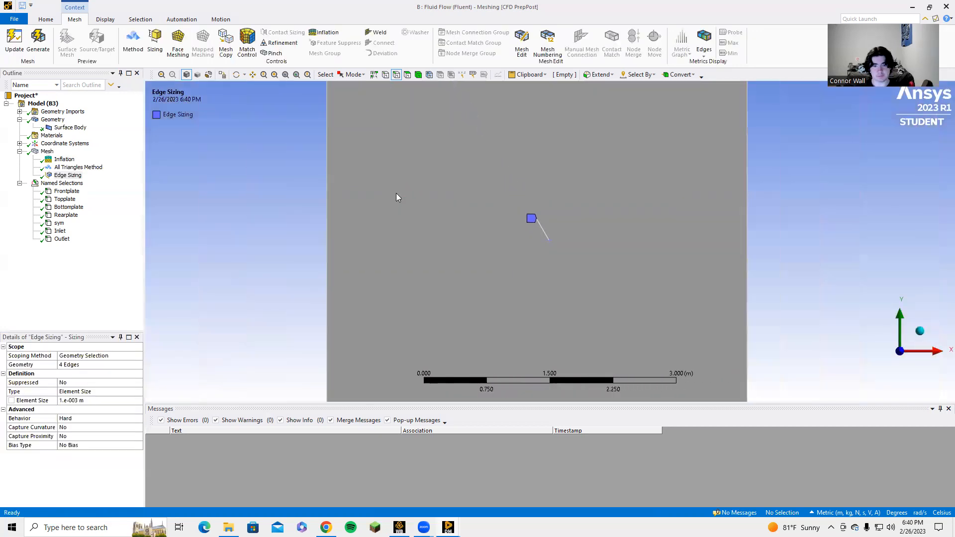
pyautogui.keyDown('ctrl'); pyautogui.moveTo(431, 184); pyautogui.dragTo(433, 211, button='middle'); pyautogui.keyUp('ctrl')
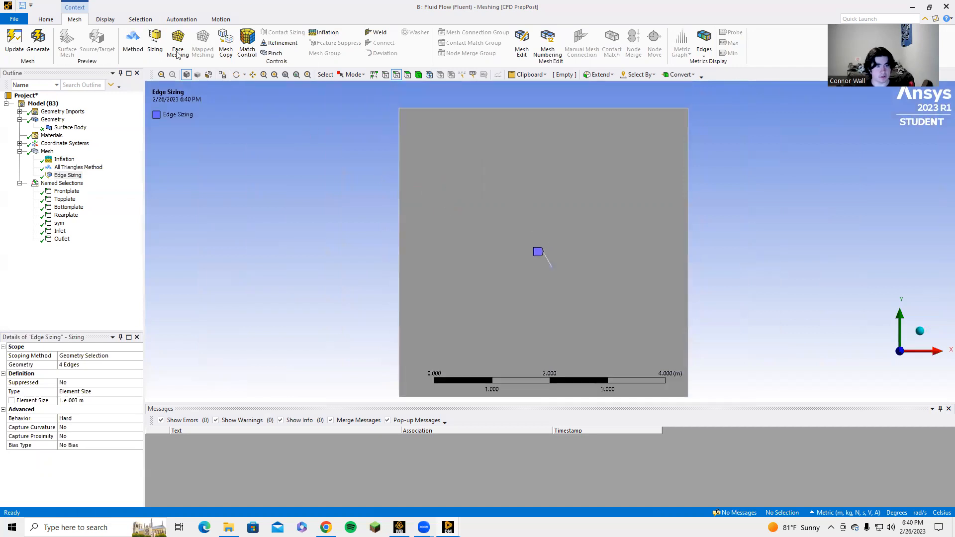
pyautogui.click(153, 38)
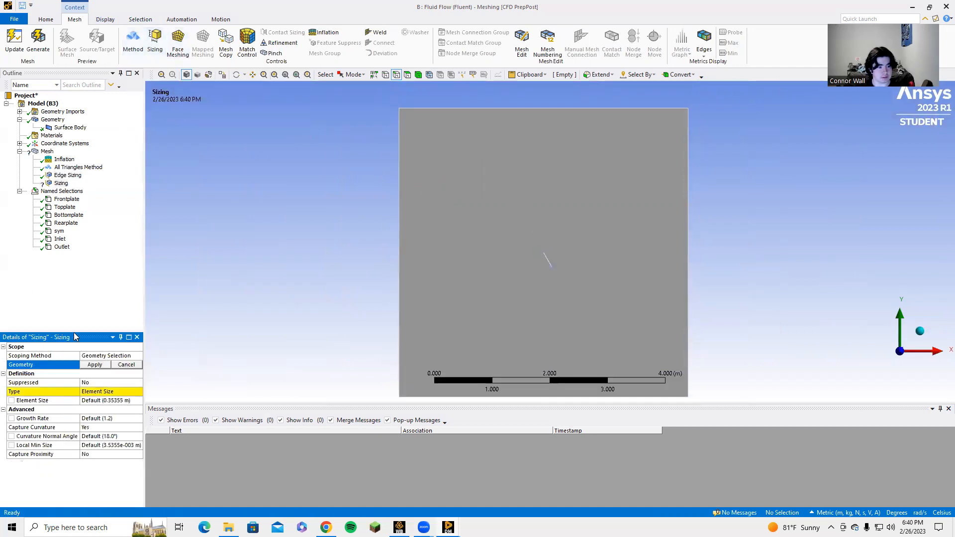
pyautogui.click(400, 177)
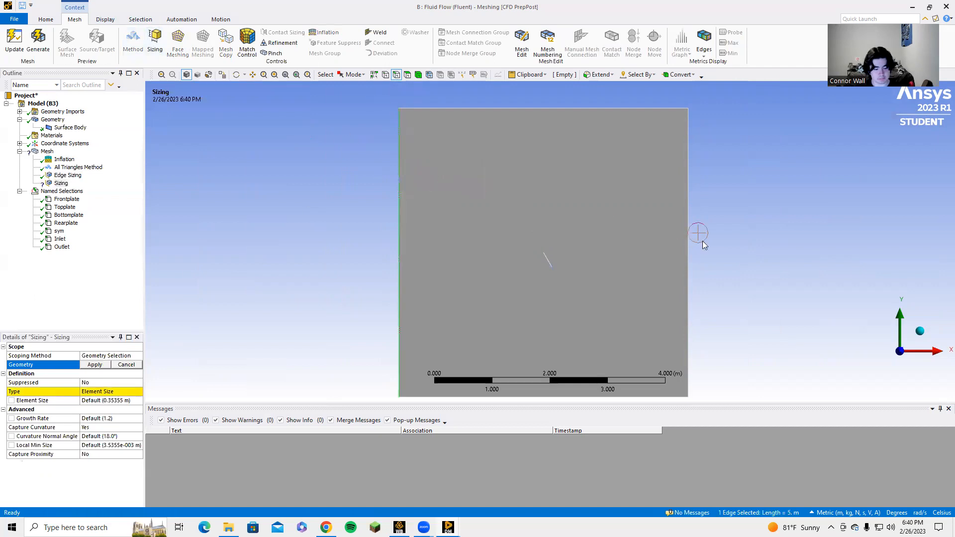
pyautogui.keyDown('ctrl'); pyautogui.click(690, 261); pyautogui.keyUp('ctrl')
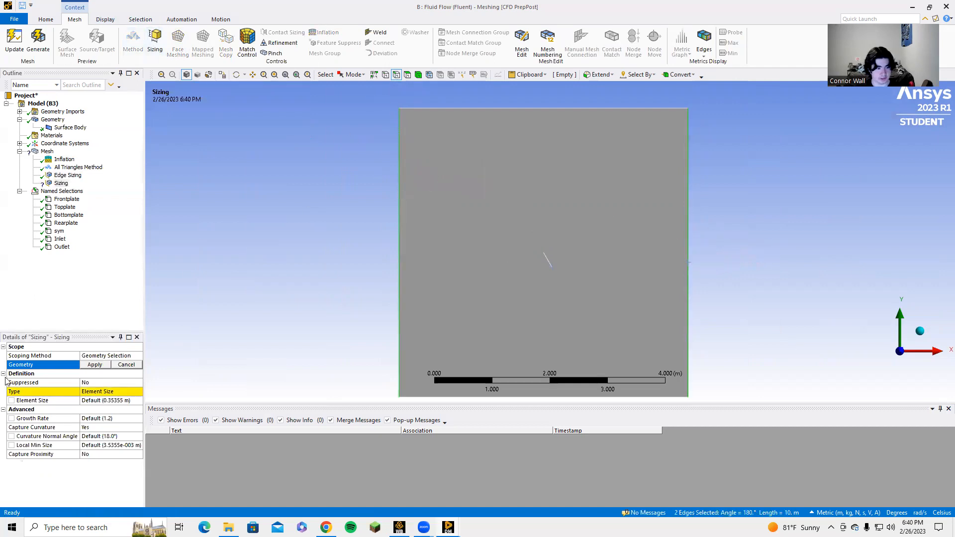
pyautogui.click(91, 366)
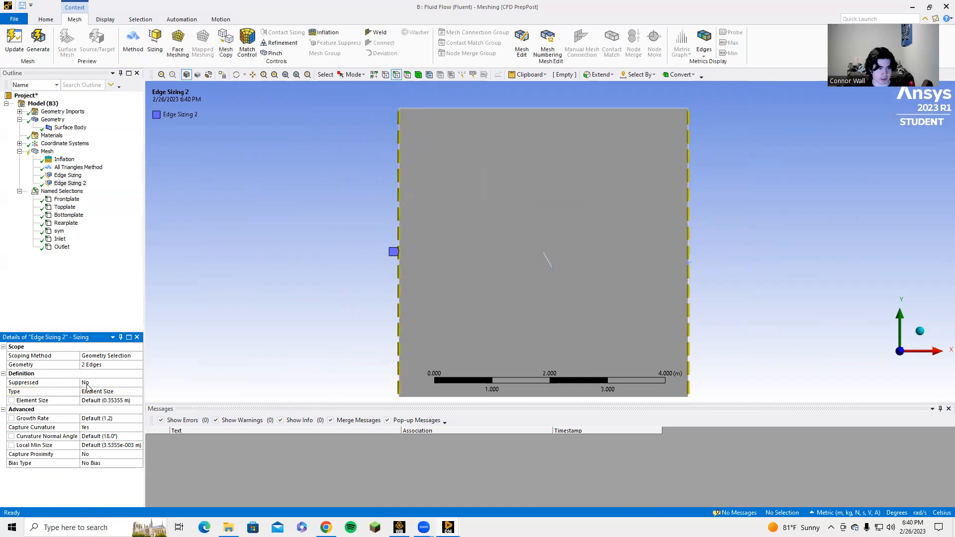
# Set the domain edge sizing's element size to 1e-2 m and its Capture Curvature option to No
pyautogui.click(101, 392)
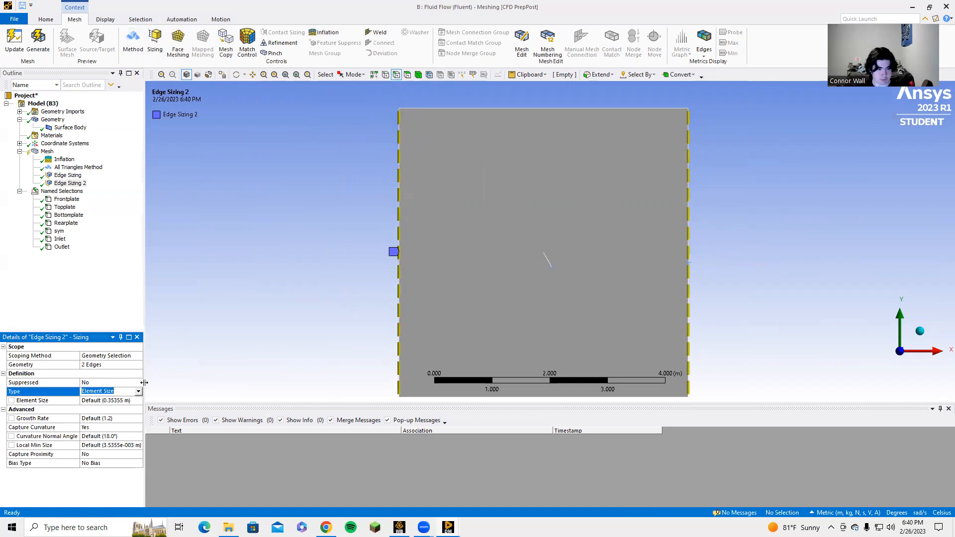
pyautogui.click(121, 401)
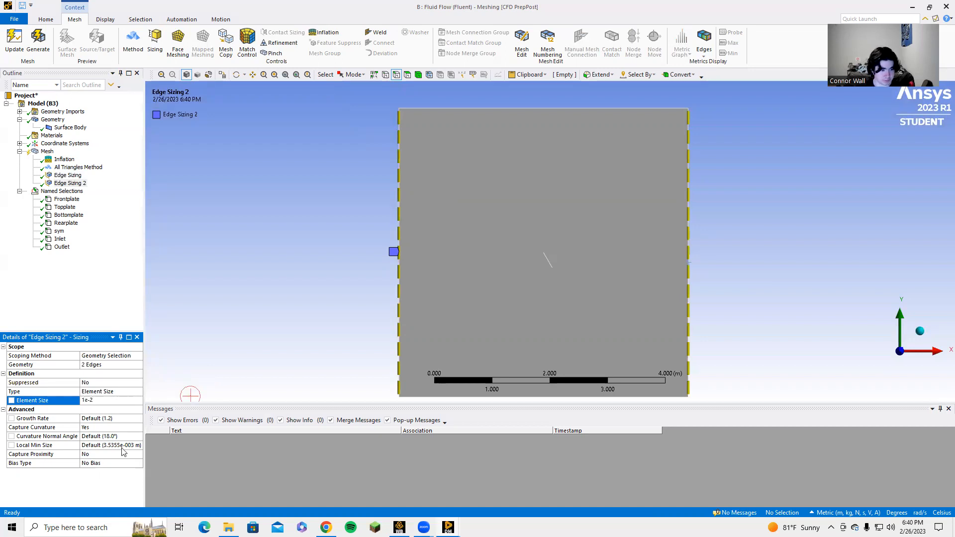
pyautogui.click(141, 431)
pyautogui.click(139, 431)
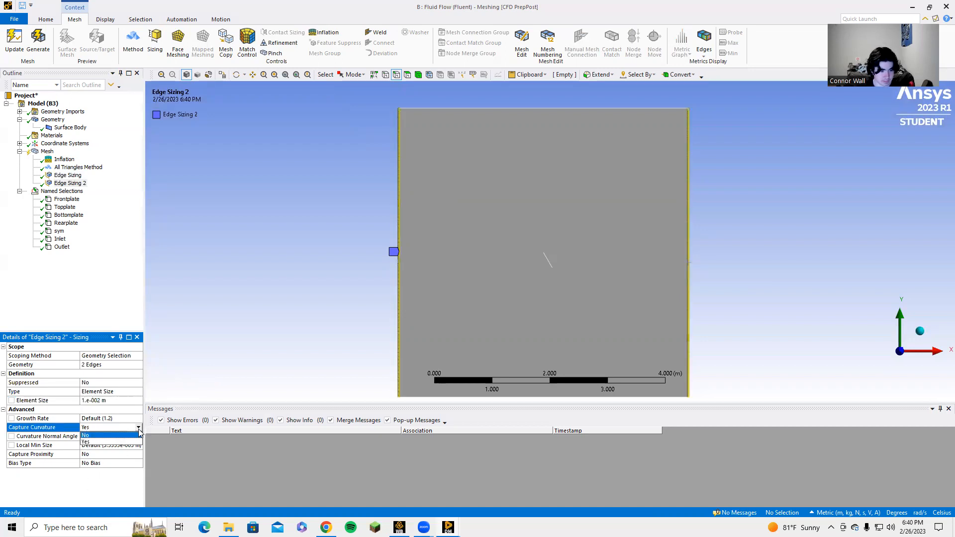
pyautogui.click(115, 441)
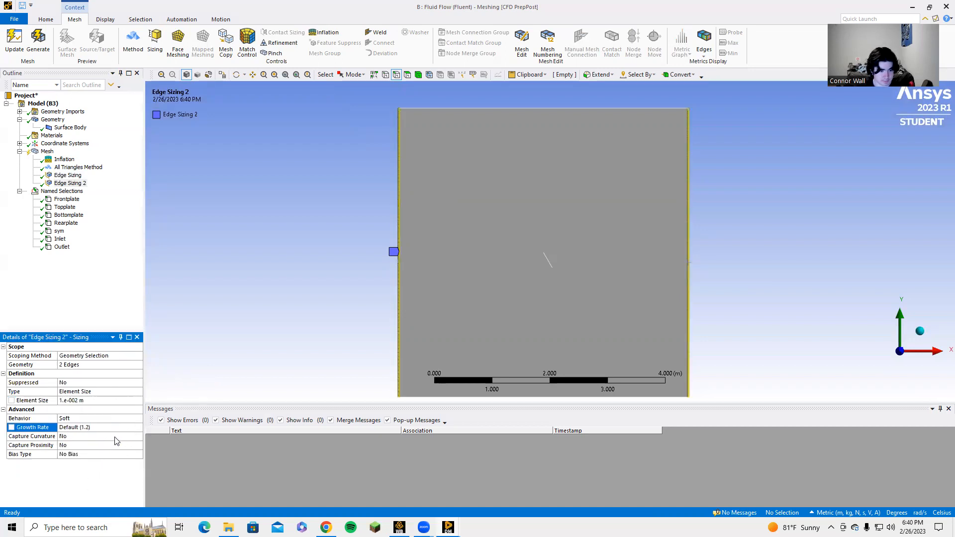
# Set the domain edge sizing's behavior to Hard, then regenerate and display the mesh
pyautogui.click(135, 420)
pyautogui.click(138, 419)
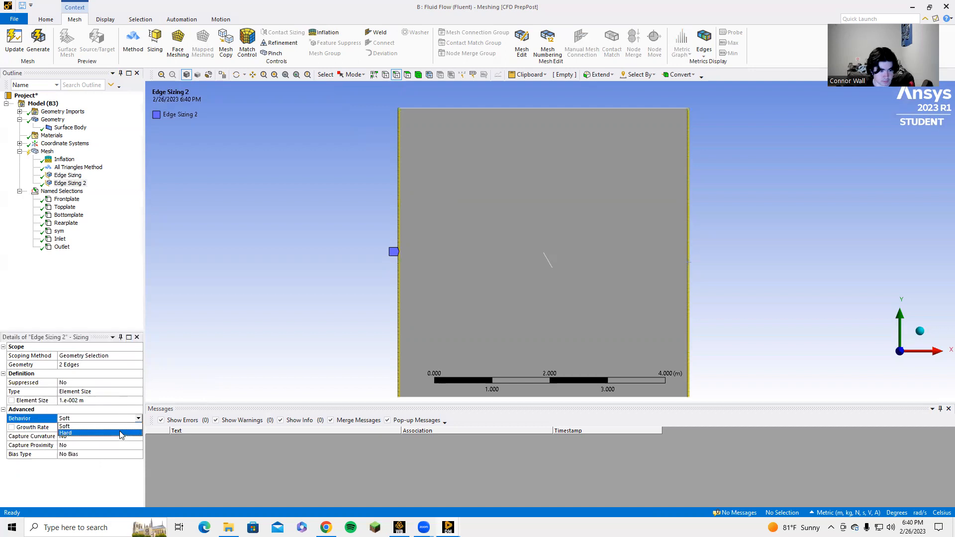
pyautogui.click(119, 433)
pyautogui.click(36, 37)
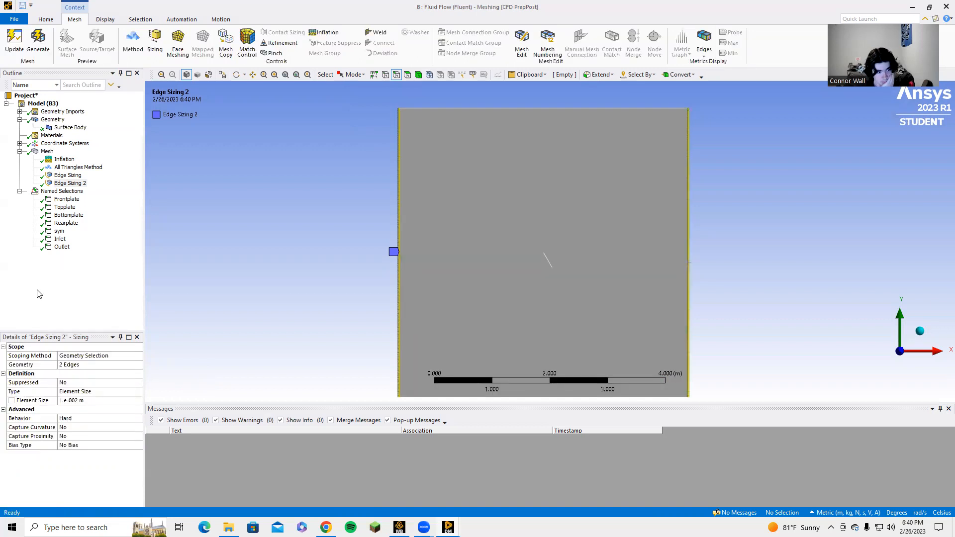
pyautogui.click(46, 152)
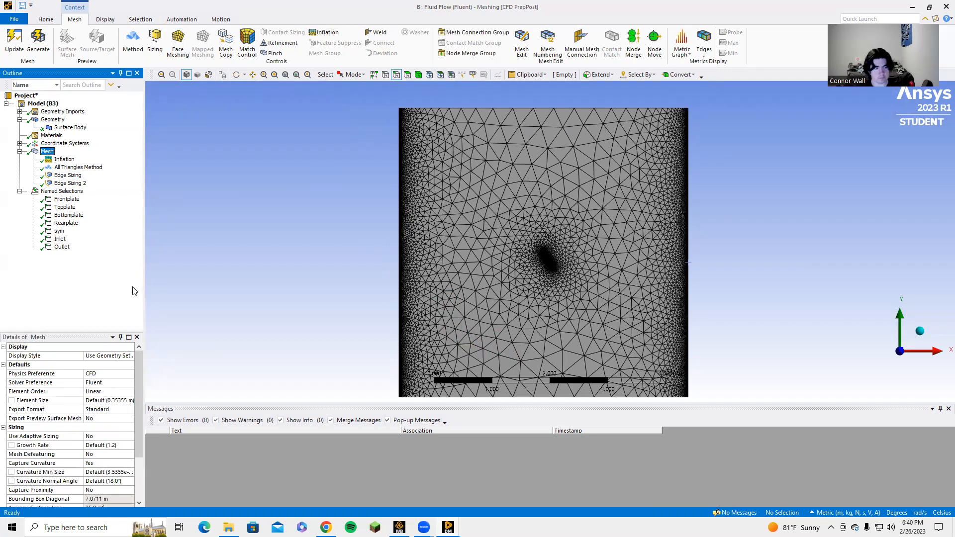
# Set the domain edge sizing's element size to 0.1 m, then regenerate and display the mesh
pyautogui.click(69, 183)
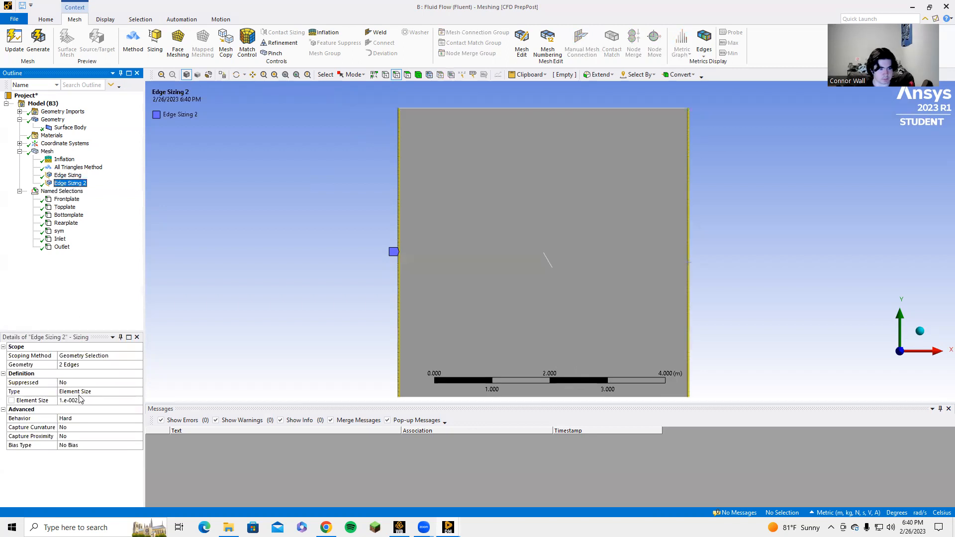
pyautogui.click(88, 399)
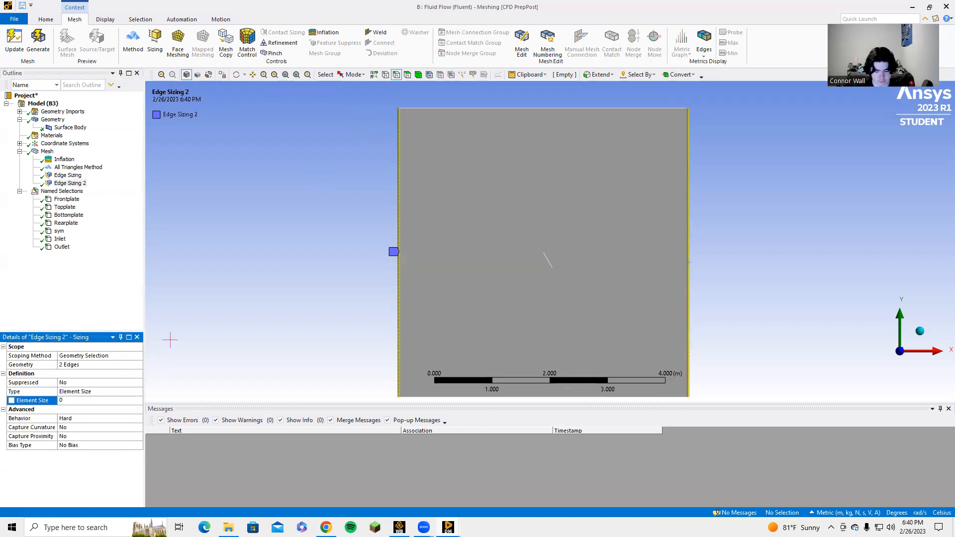
pyautogui.write('0.1')
pyautogui.click(38, 42)
pyautogui.click(38, 42)
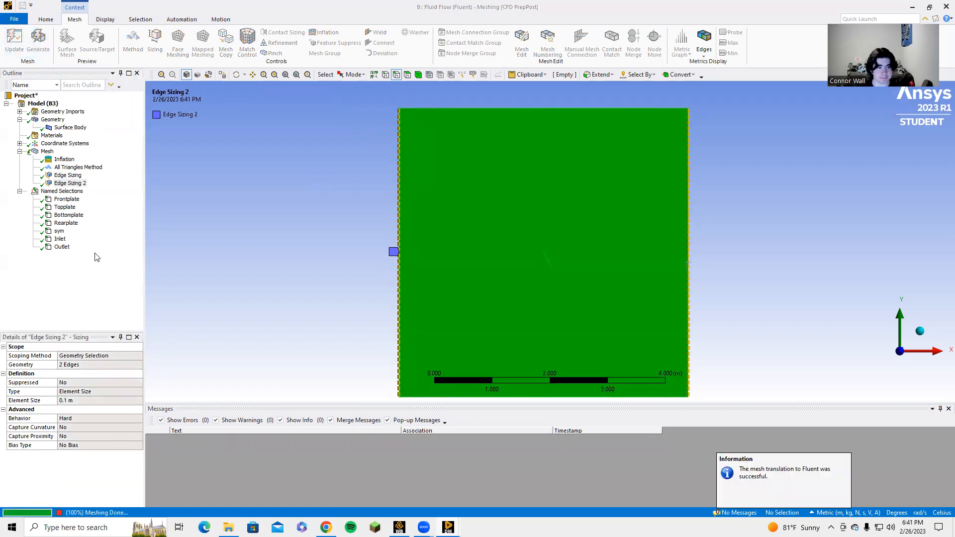
pyautogui.click(48, 151)
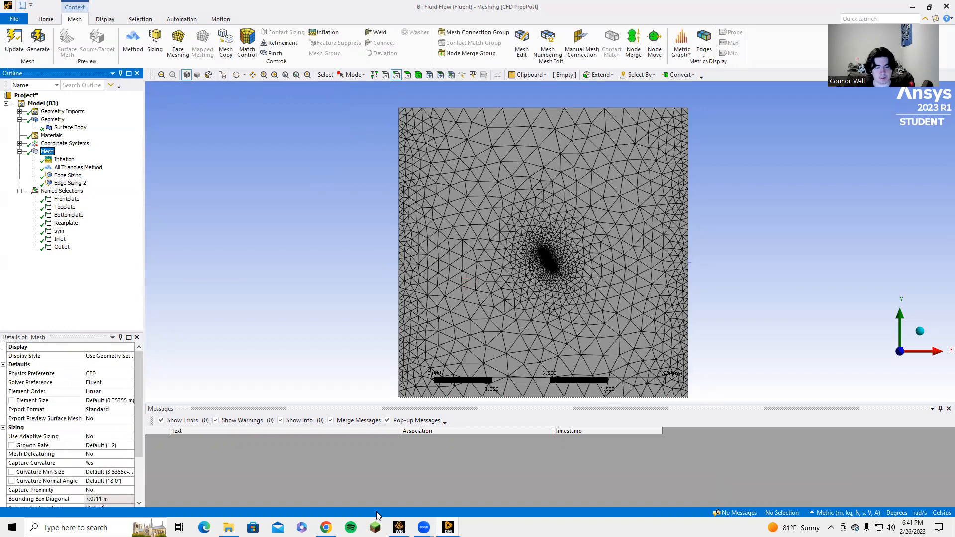
# Switch to Workbench, save the project and update the Mesh component of Fluid Flow system B
pyautogui.moveTo(447, 528)
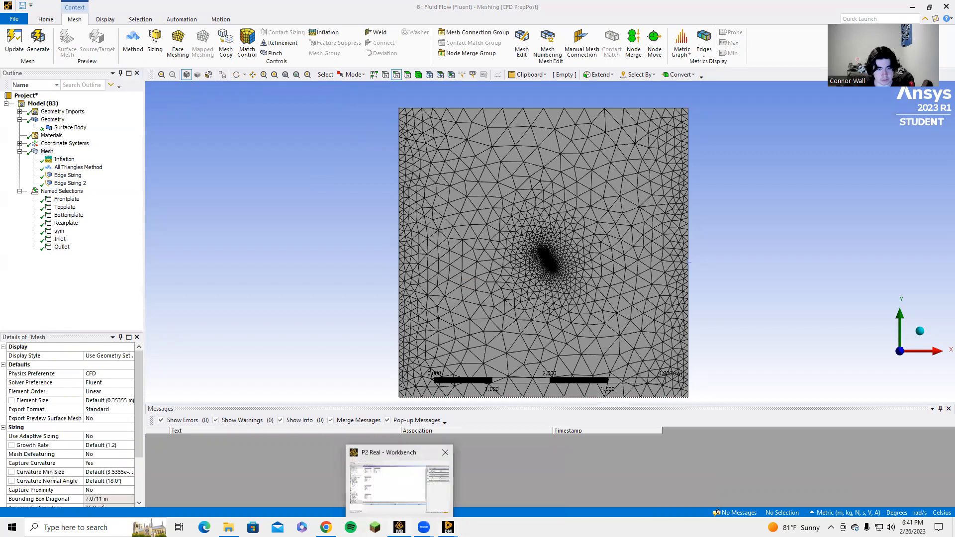
pyautogui.click(398, 528)
pyautogui.click(11, 17)
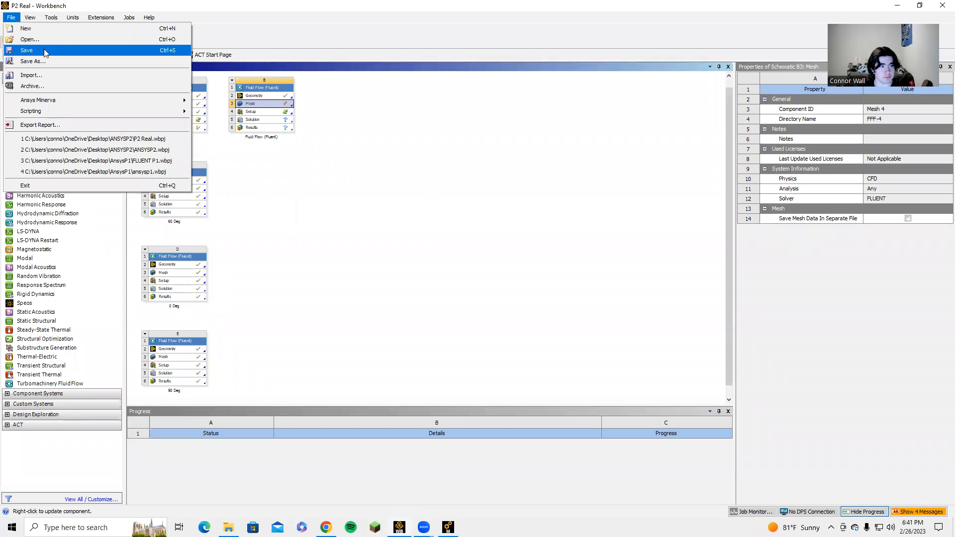
pyautogui.click(44, 51)
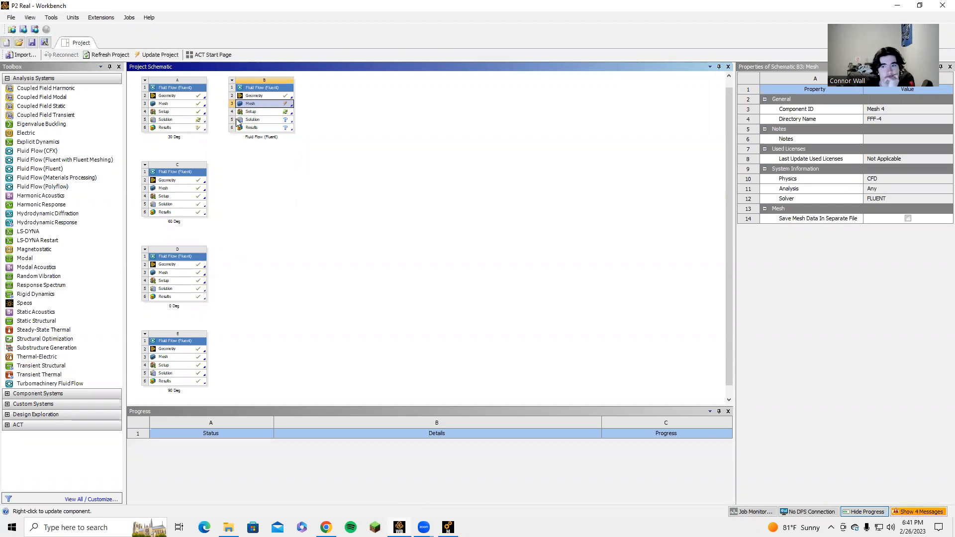
pyautogui.rightClick(249, 106)
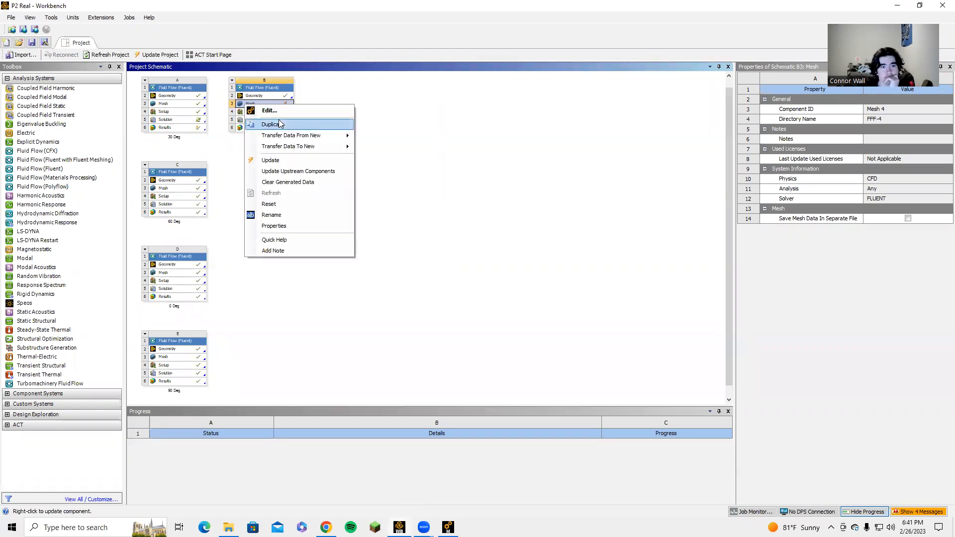
pyautogui.click(286, 160)
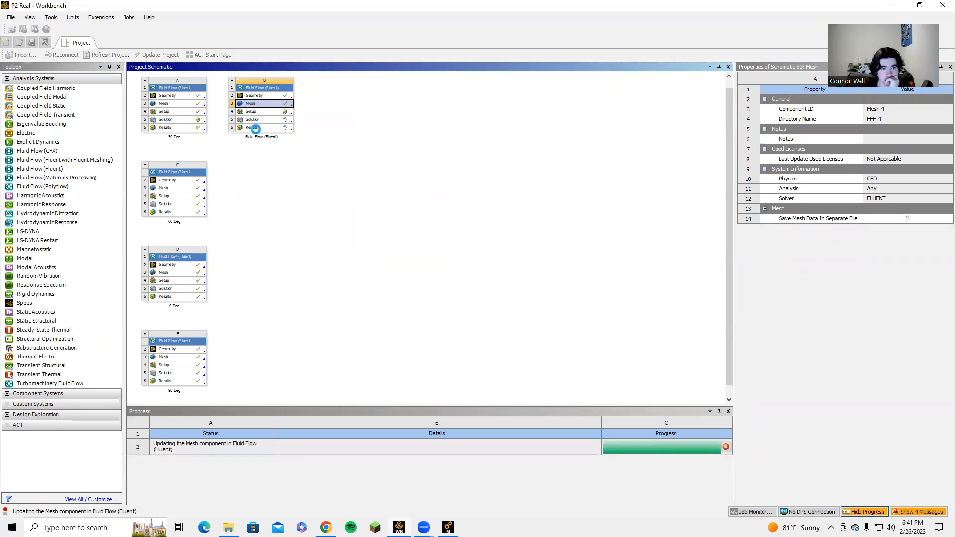
# Open the Setup of system B and start Fluent with double precision and 4 solver processes
pyautogui.doubleClick(268, 112)
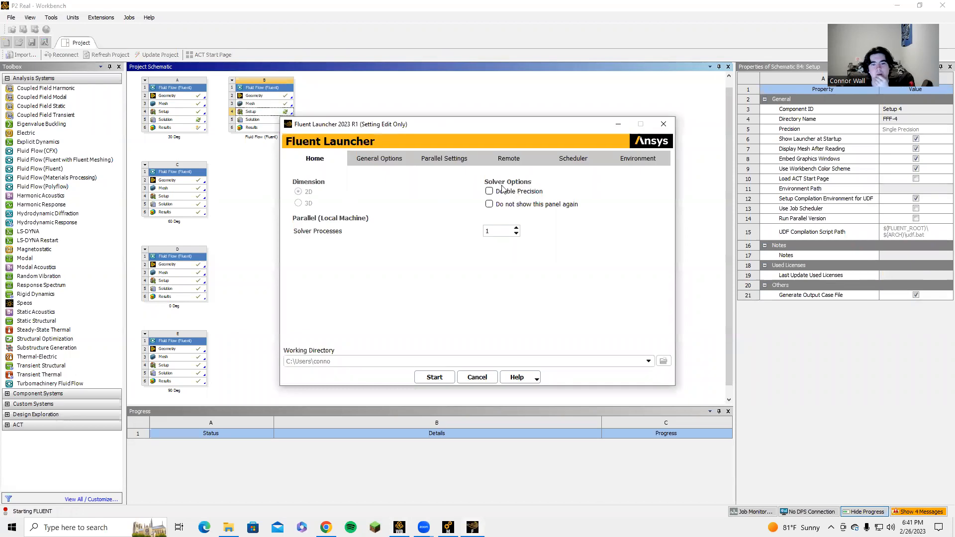
pyautogui.click(517, 228)
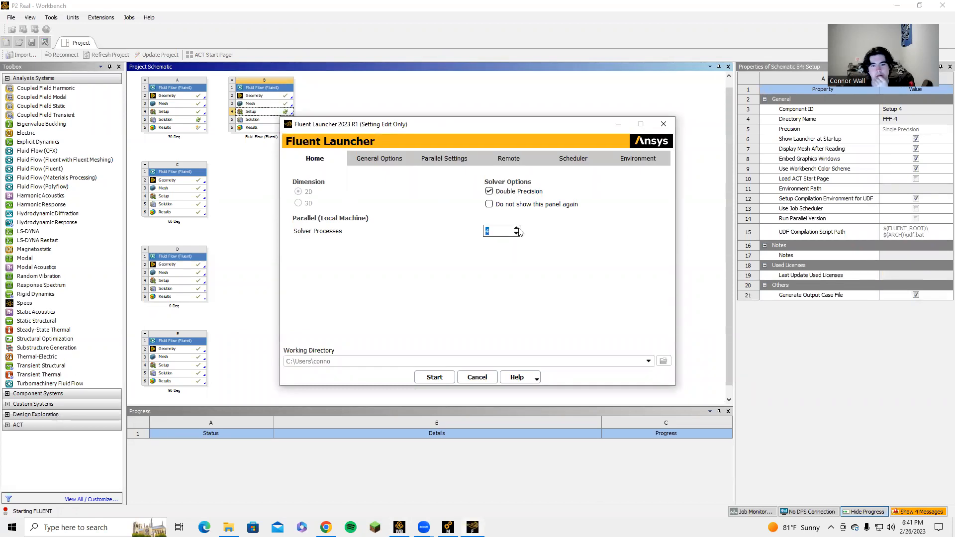
pyautogui.click(437, 377)
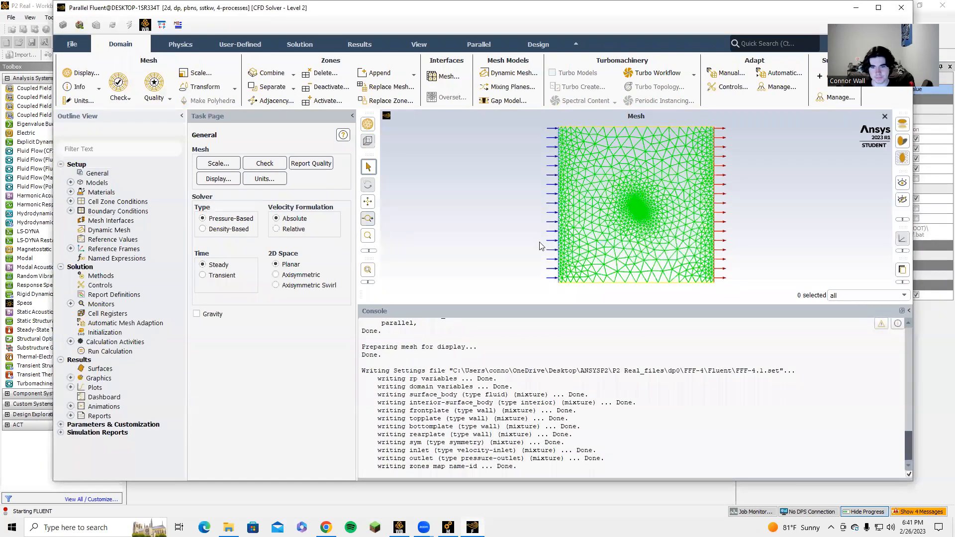
# Set the viscous model to standard k-epsilon with Enhanced Wall Treatment and Pressure Gradient Effects
pyautogui.click(70, 182)
pyautogui.doubleClick(131, 213)
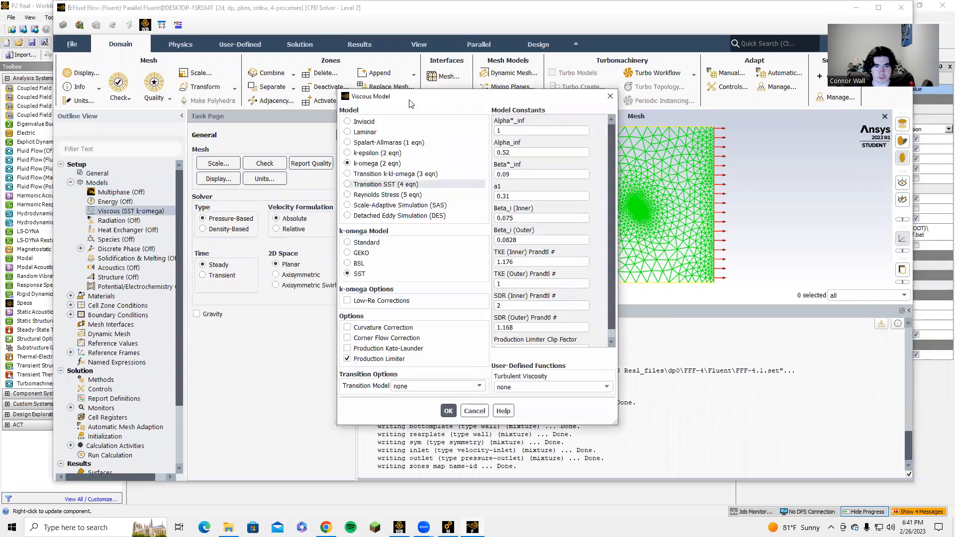
pyautogui.click(363, 152)
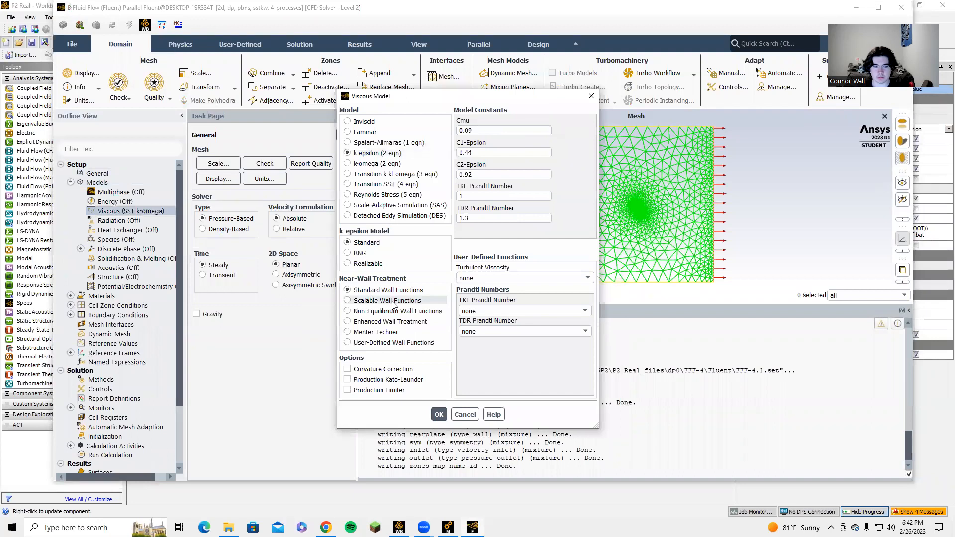
pyautogui.click(368, 322)
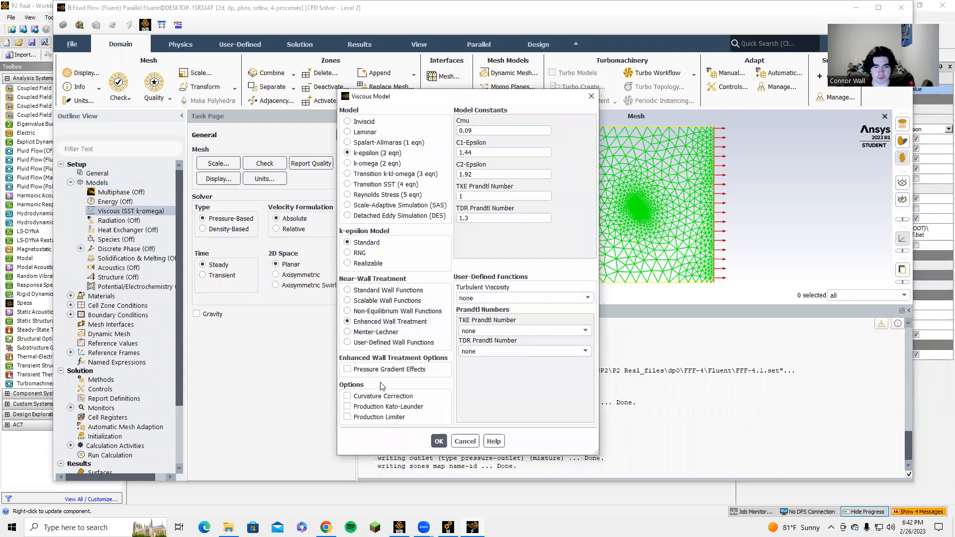
pyautogui.click(385, 371)
pyautogui.click(439, 441)
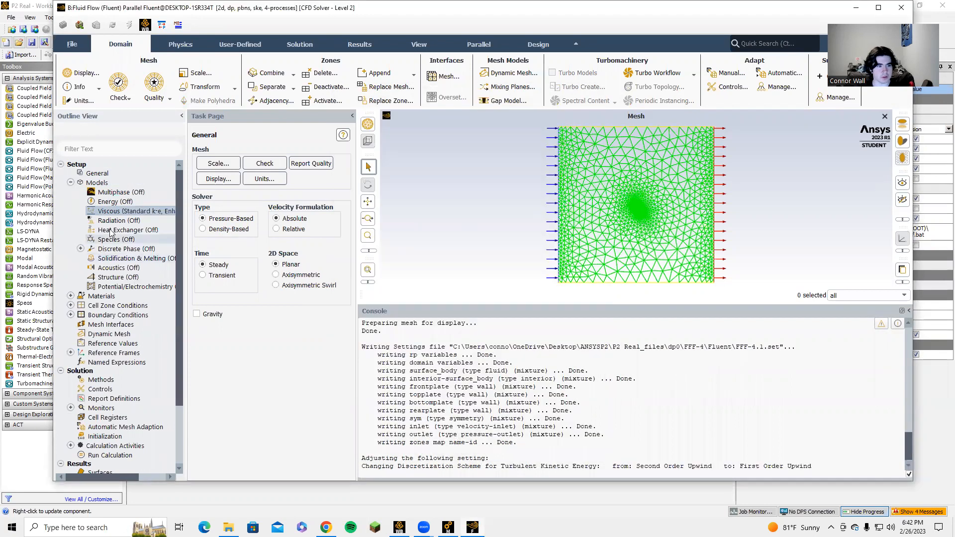
# Set the air material's constant density to 1.2 kg/m³ and viscosity to 1.8e-05 kg/(m s), and apply the change
pyautogui.doubleClick(117, 298)
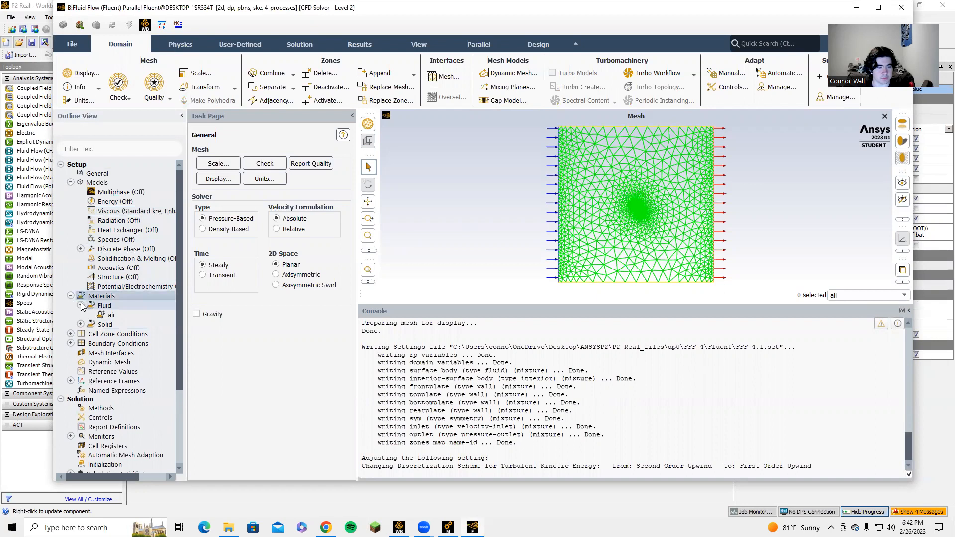
pyautogui.click(80, 305)
pyautogui.doubleClick(114, 317)
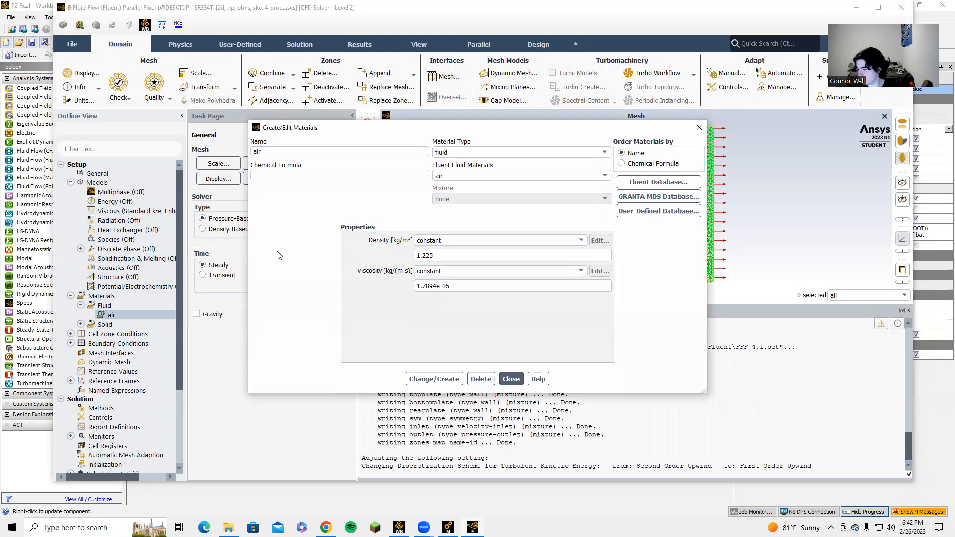
pyautogui.click(475, 254)
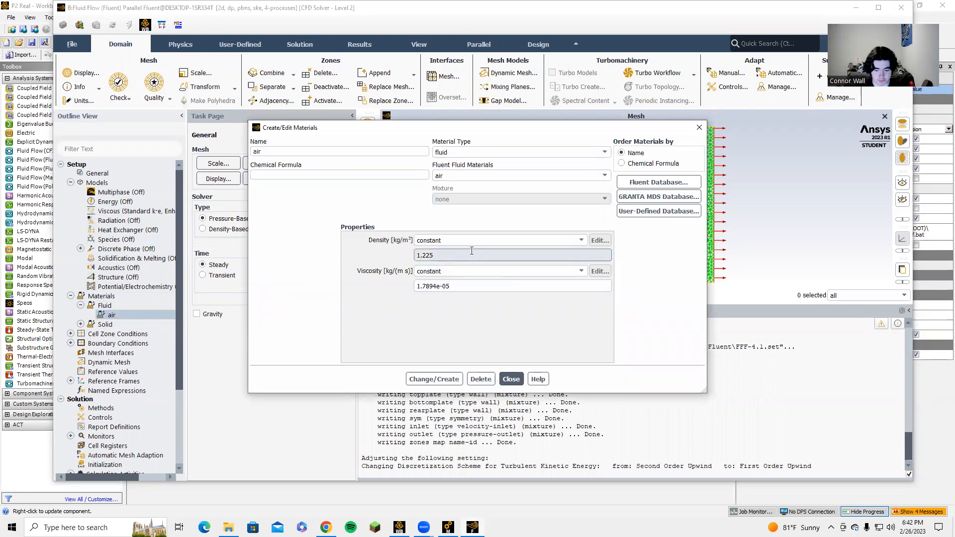
pyautogui.write('2')
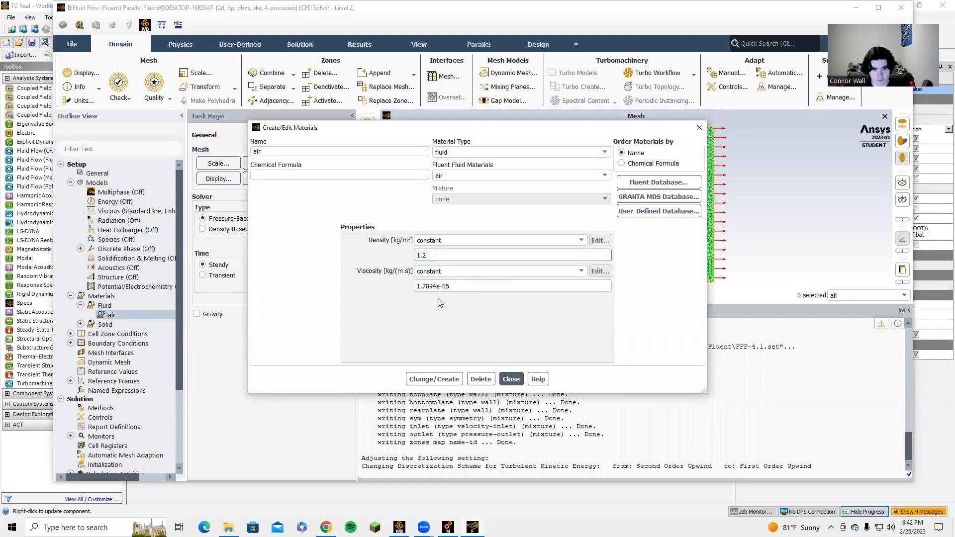
pyautogui.click(435, 286)
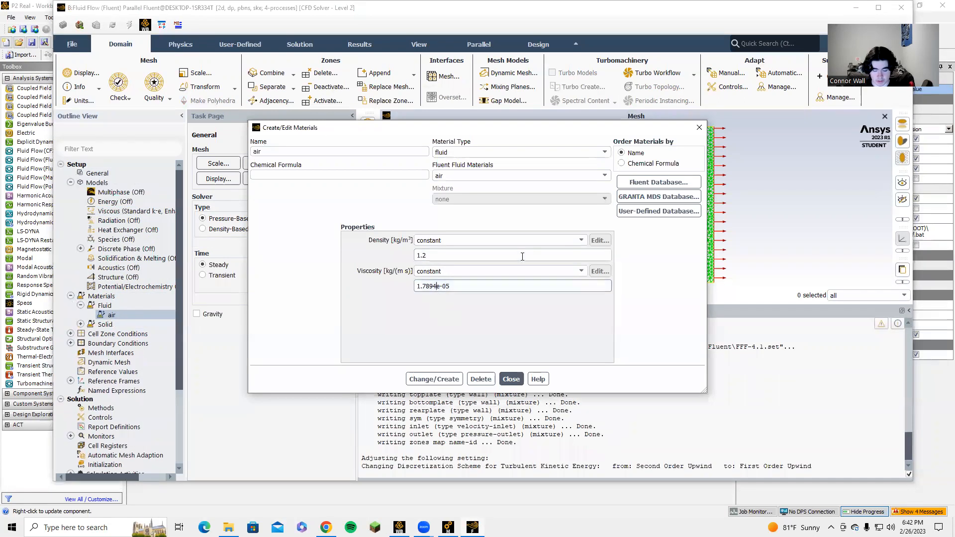
pyautogui.press('BackSpace')
pyautogui.press('BackSpace')
pyautogui.press('BackSpace')
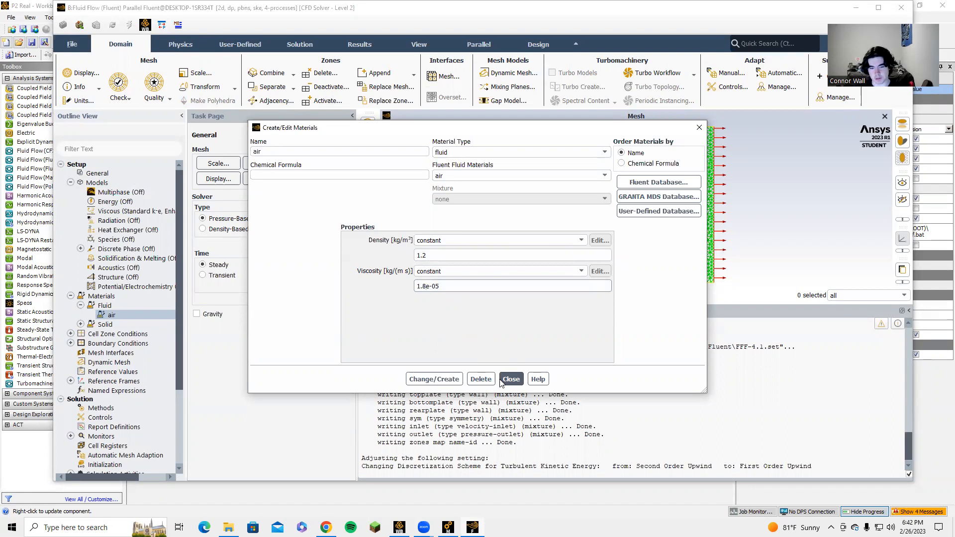
pyautogui.click(434, 380)
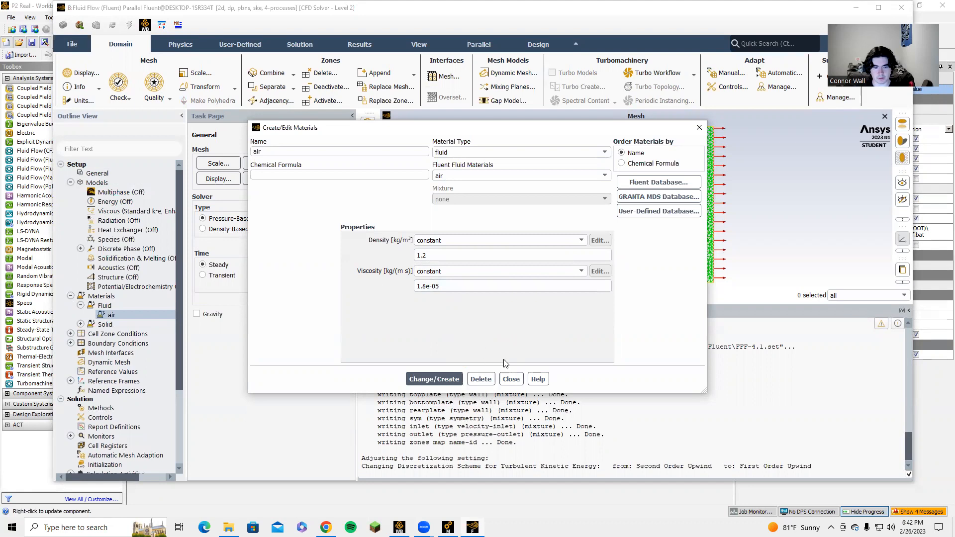
pyautogui.click(511, 379)
# Set the velocity magnitude of the inlet boundary condition to 15 m/s and apply it
pyautogui.doubleClick(118, 343)
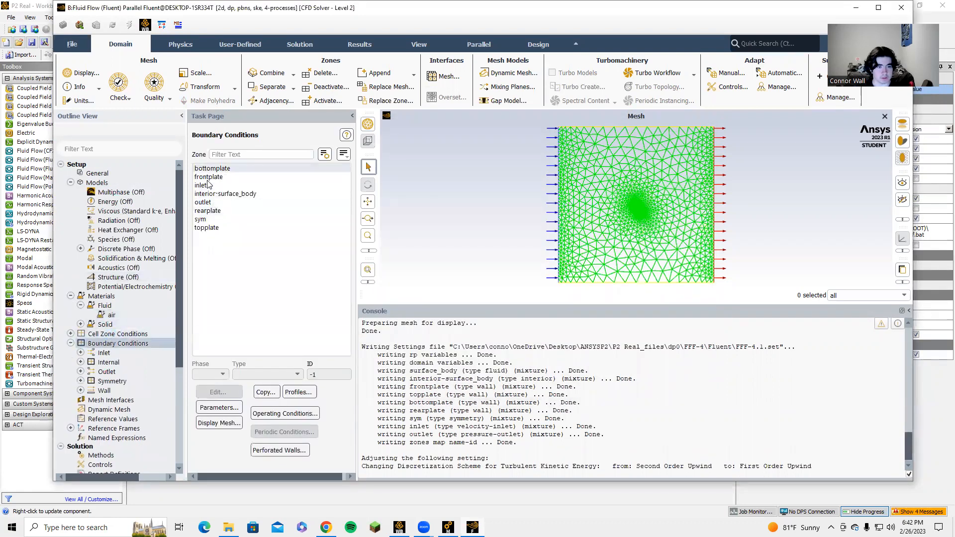
pyautogui.click(202, 185)
pyautogui.click(215, 391)
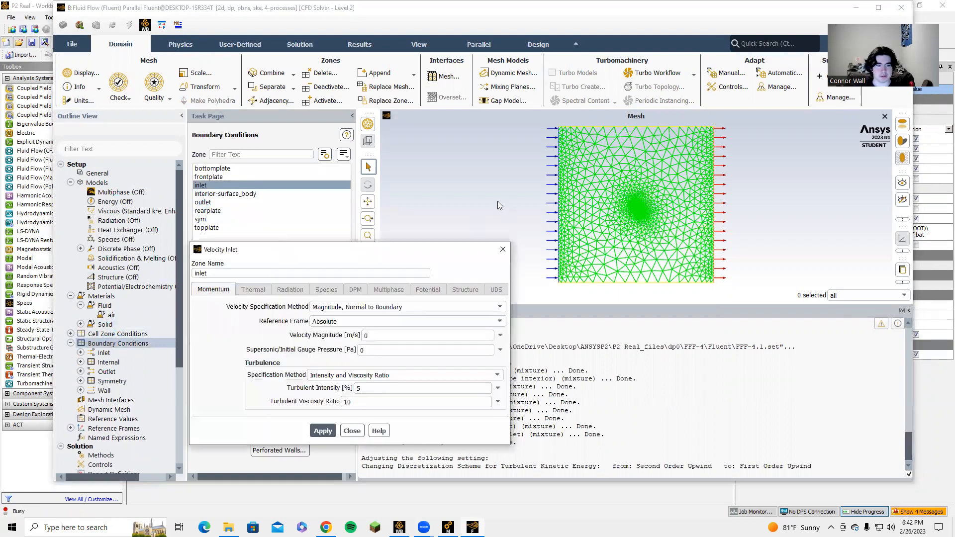
pyautogui.doubleClick(381, 335)
pyautogui.write('15')
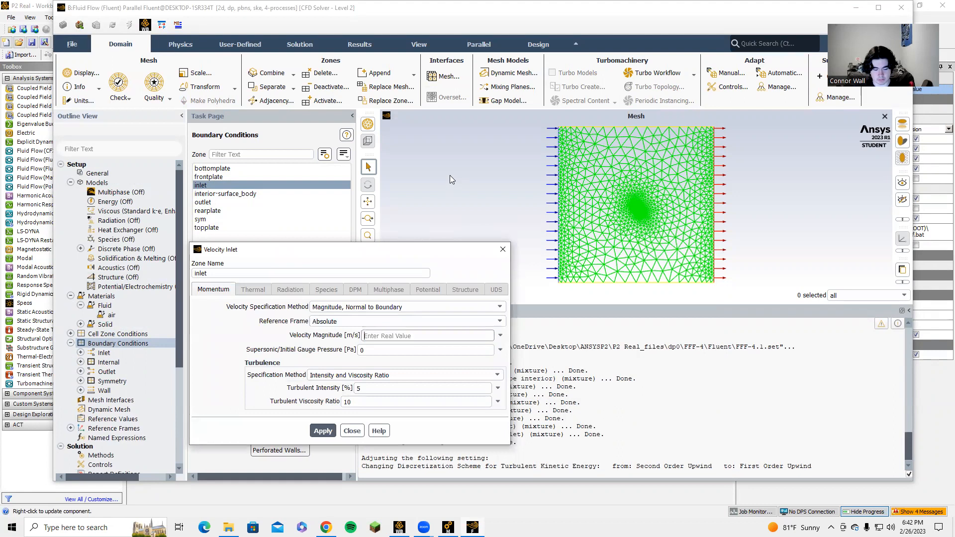
pyautogui.click(318, 431)
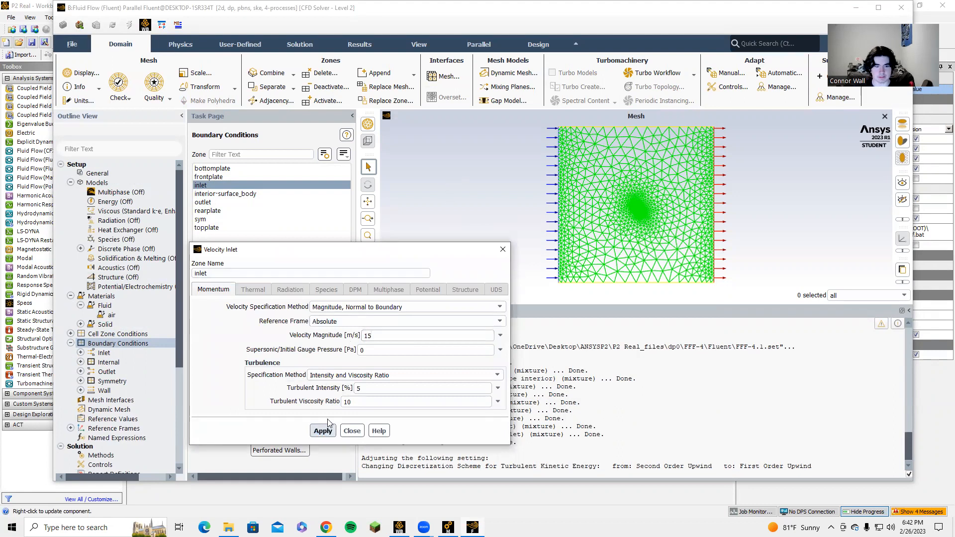
pyautogui.click(352, 431)
# Check the boundary types assigned to the outlet, plate and sym zones
pyautogui.click(215, 201)
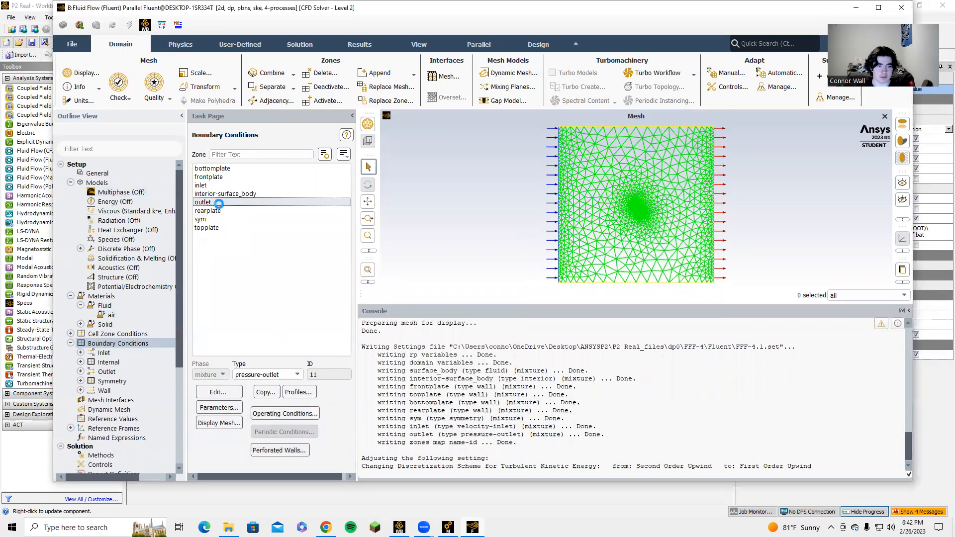
pyautogui.click(222, 177)
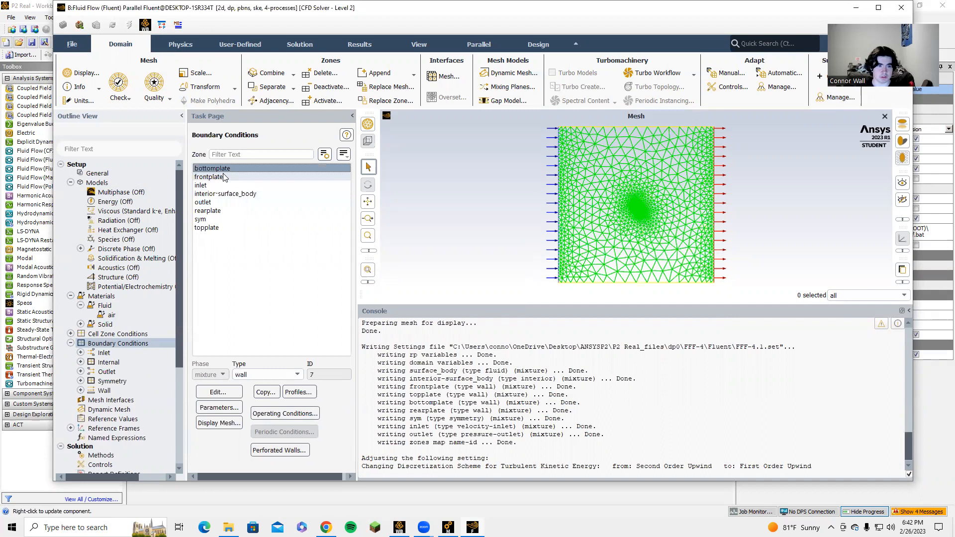
pyautogui.click(227, 203)
pyautogui.click(224, 210)
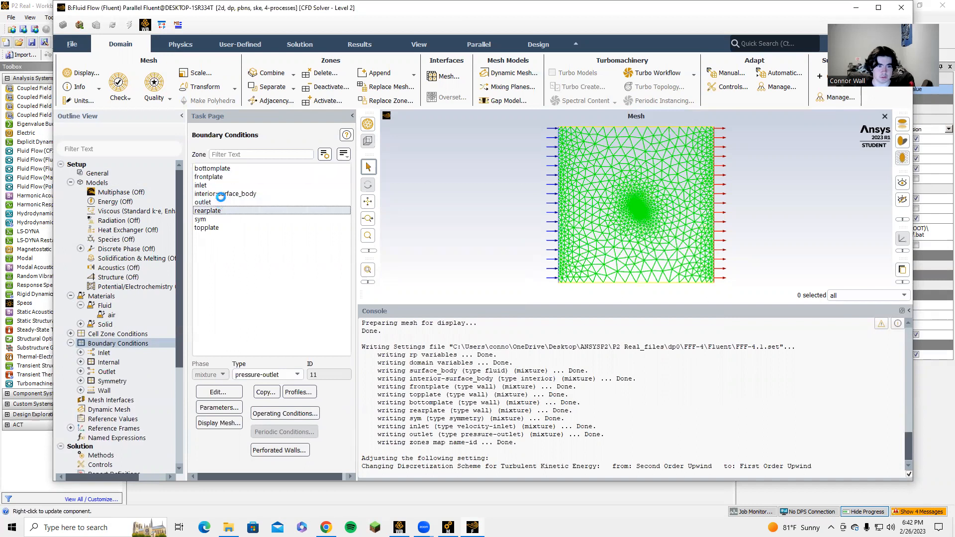
pyautogui.click(220, 219)
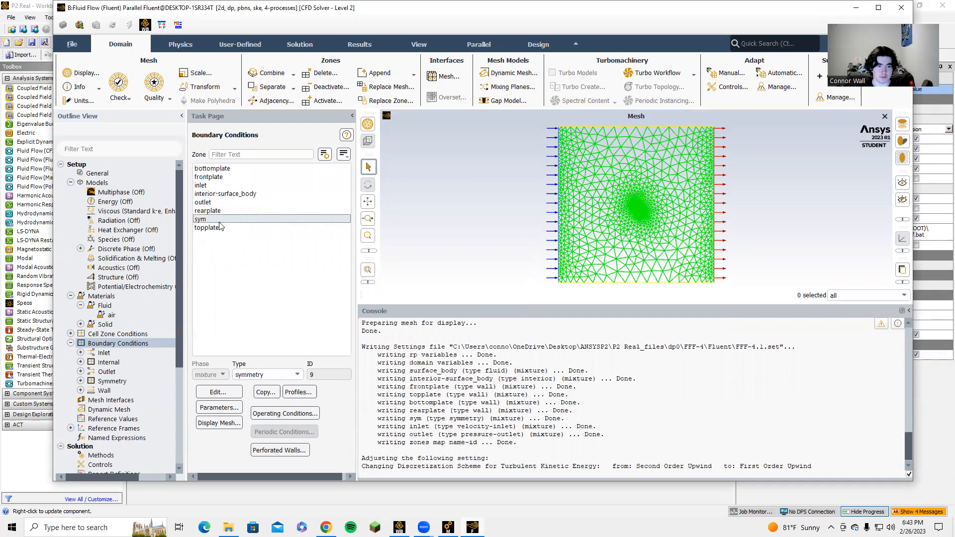
pyautogui.click(217, 229)
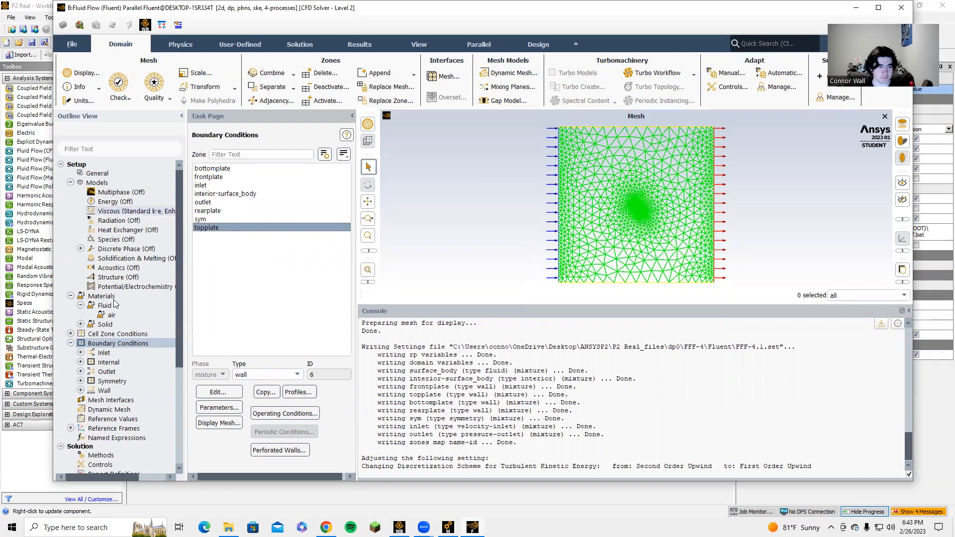
# Set the reference length to 0.3 m and the reference area to 0.3 m² in the Reference Values
pyautogui.scroll(-1, 161, 345)
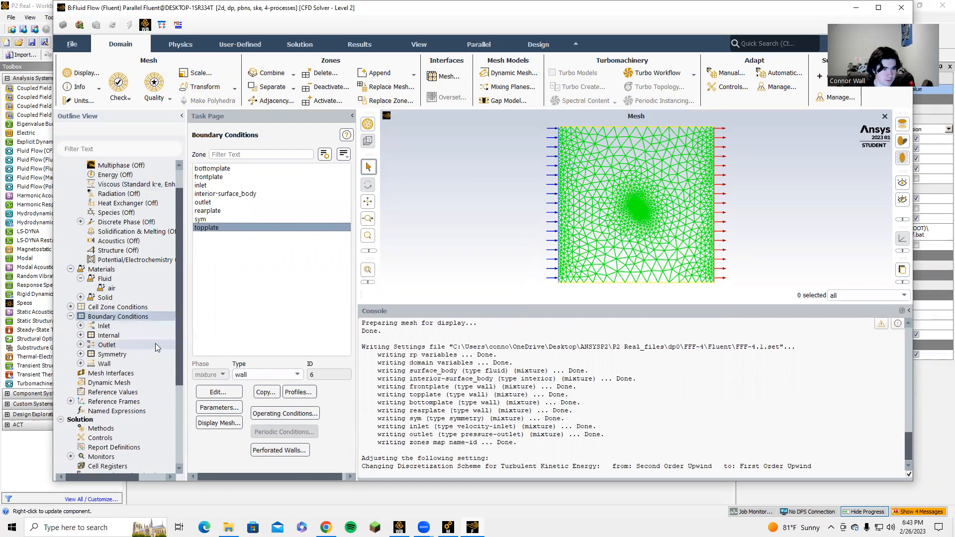
pyautogui.click(111, 393)
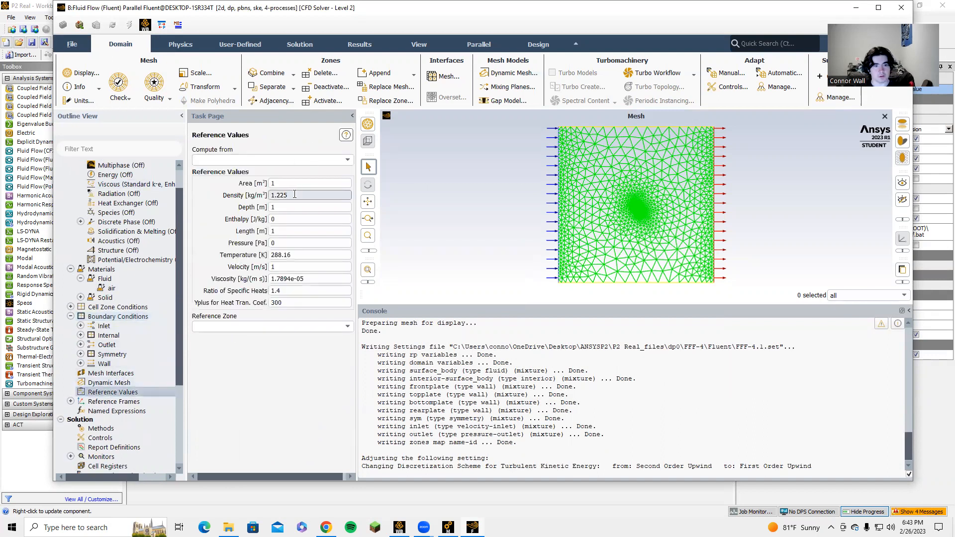
pyautogui.press('BackSpace')
pyautogui.write('0.3')
pyautogui.click(335, 184)
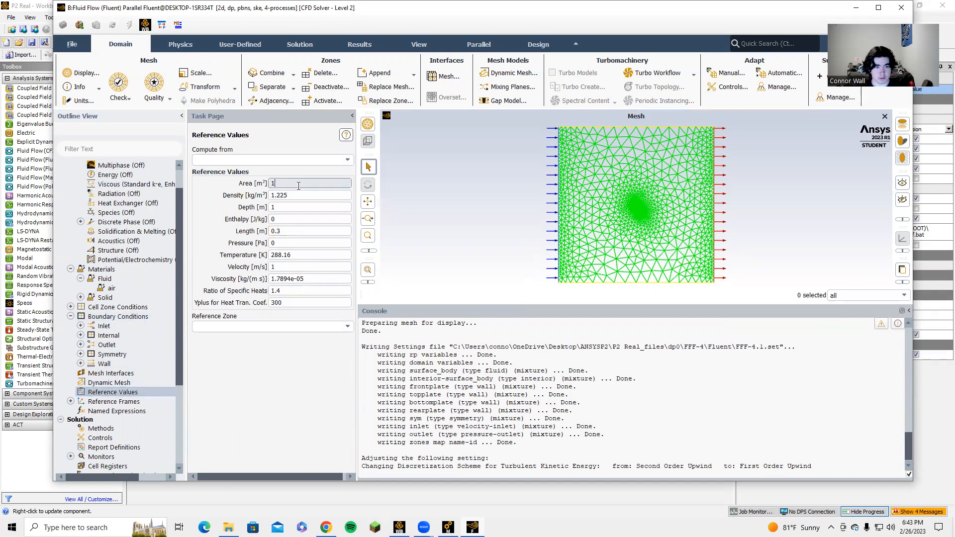
pyautogui.press('BackSpace')
pyautogui.write('0.3')
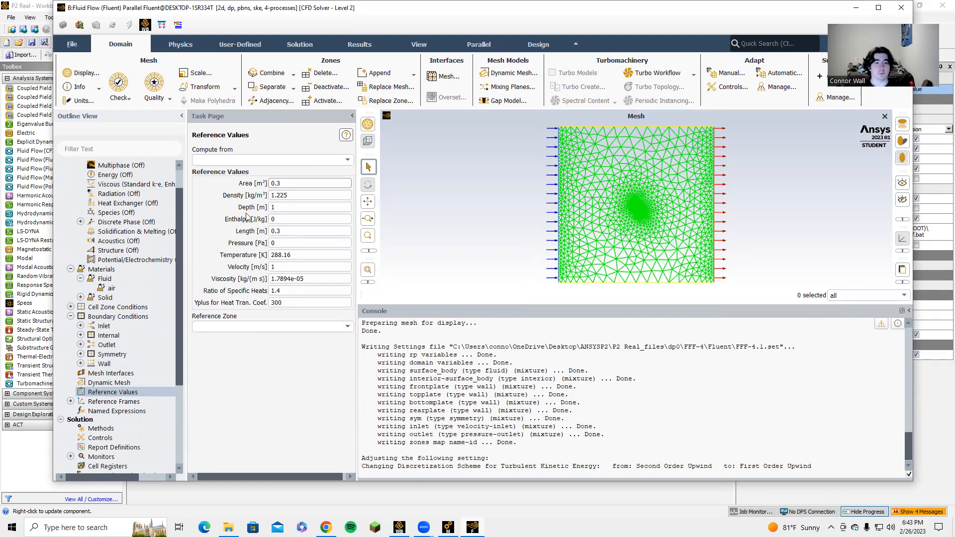
# Compute the reference values from the inlet and choose surface_body as the reference zone
pyautogui.click(338, 160)
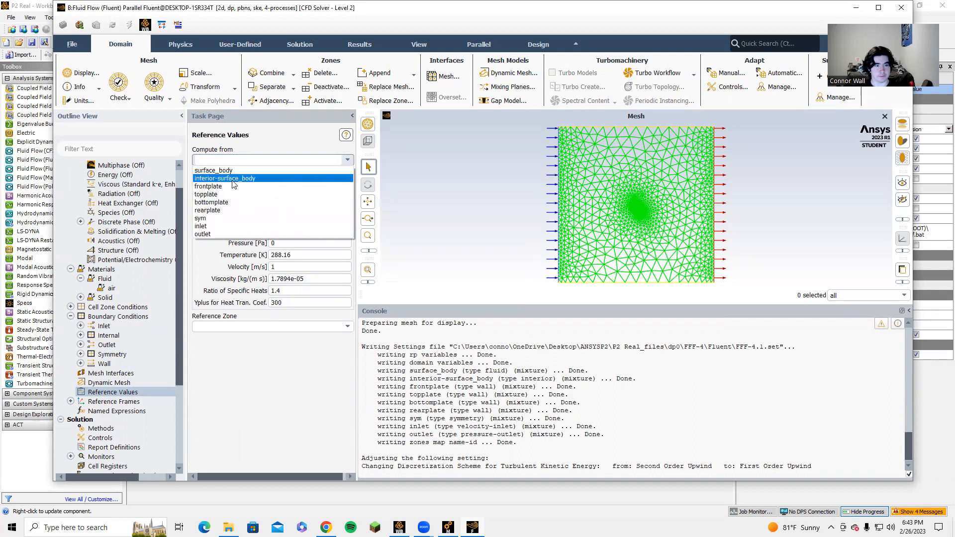
pyautogui.click(203, 227)
pyautogui.click(342, 327)
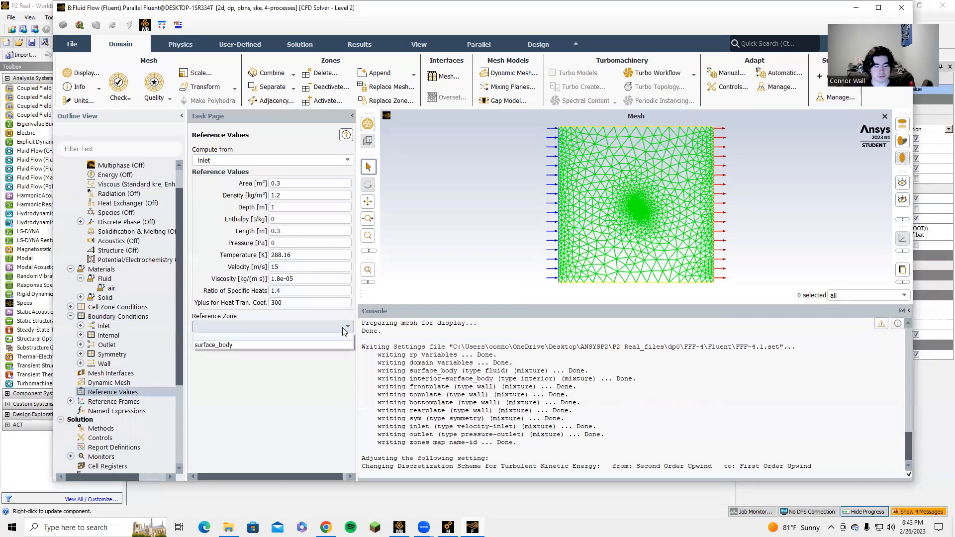
pyautogui.click(272, 342)
pyautogui.scroll(-1, 105, 388)
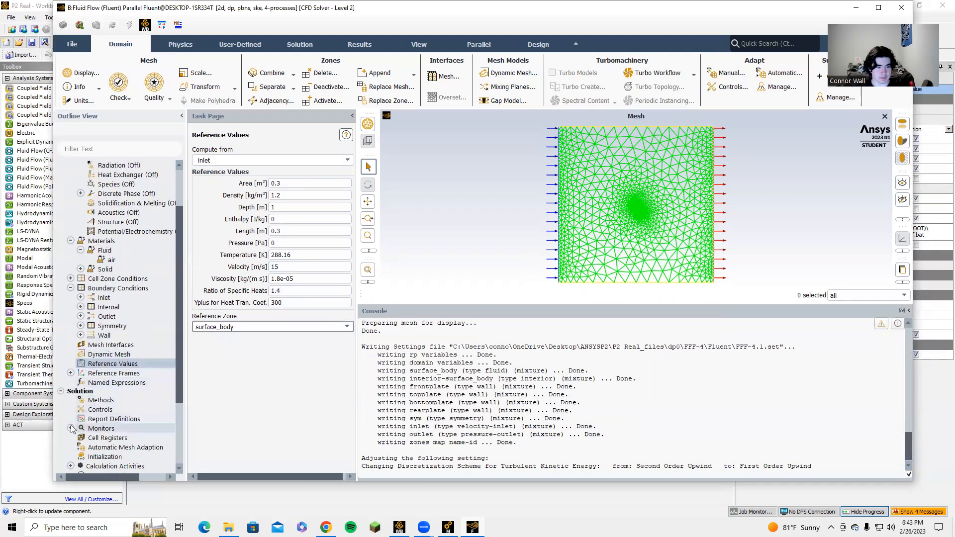
pyautogui.click(70, 374)
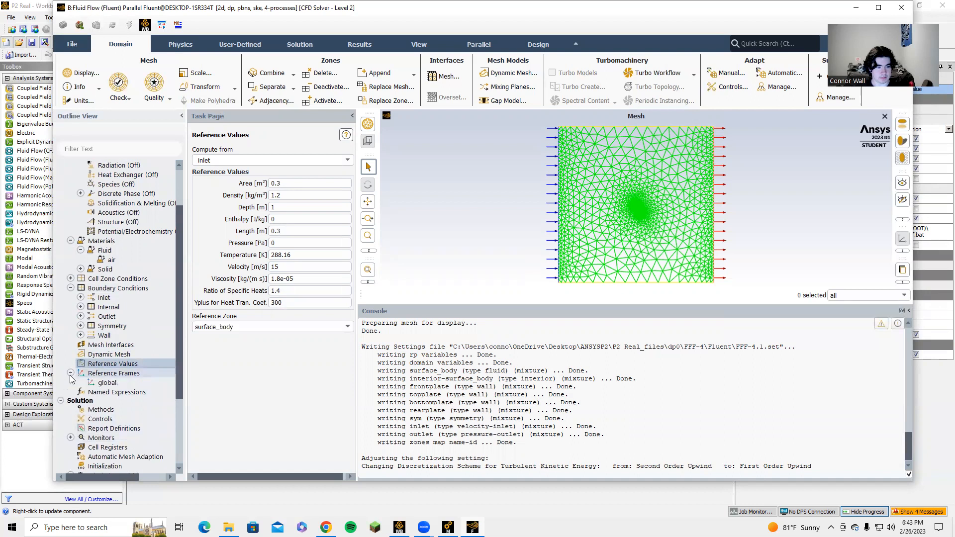
pyautogui.click(70, 374)
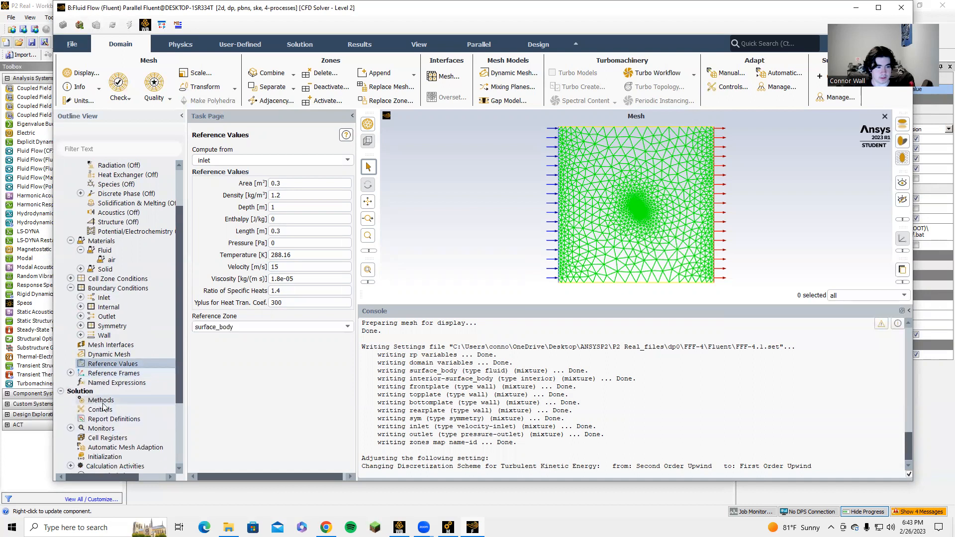
pyautogui.doubleClick(84, 420)
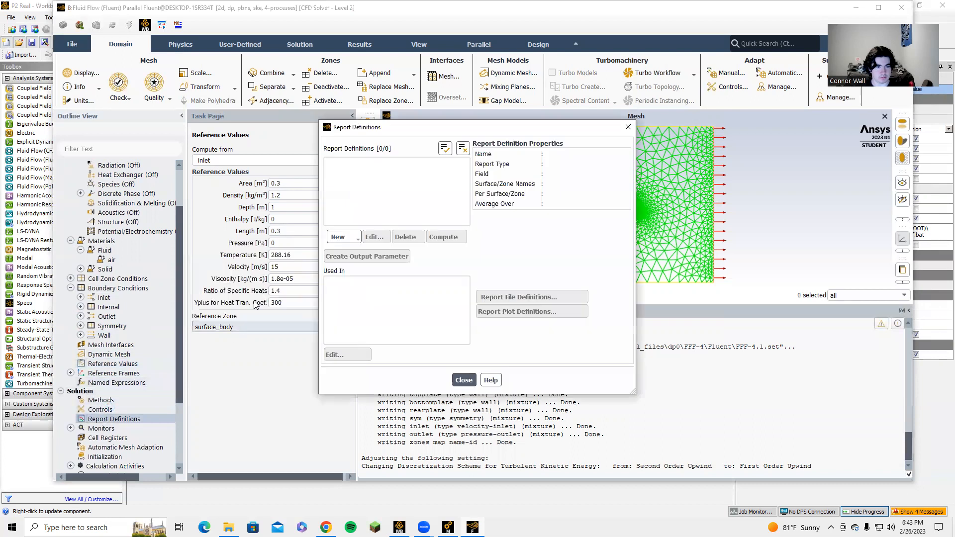
pyautogui.click(628, 126)
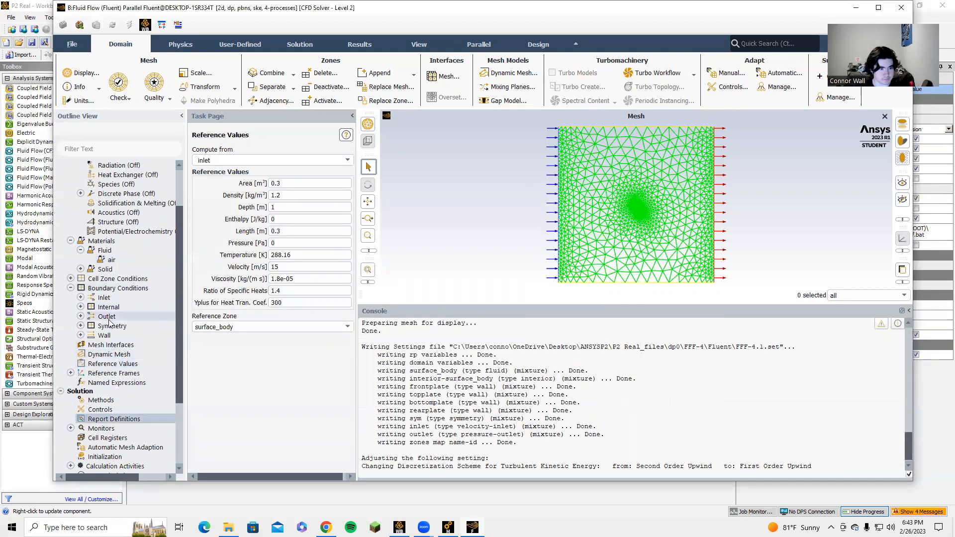
pyautogui.click(70, 374)
pyautogui.scroll(-2, 127, 395)
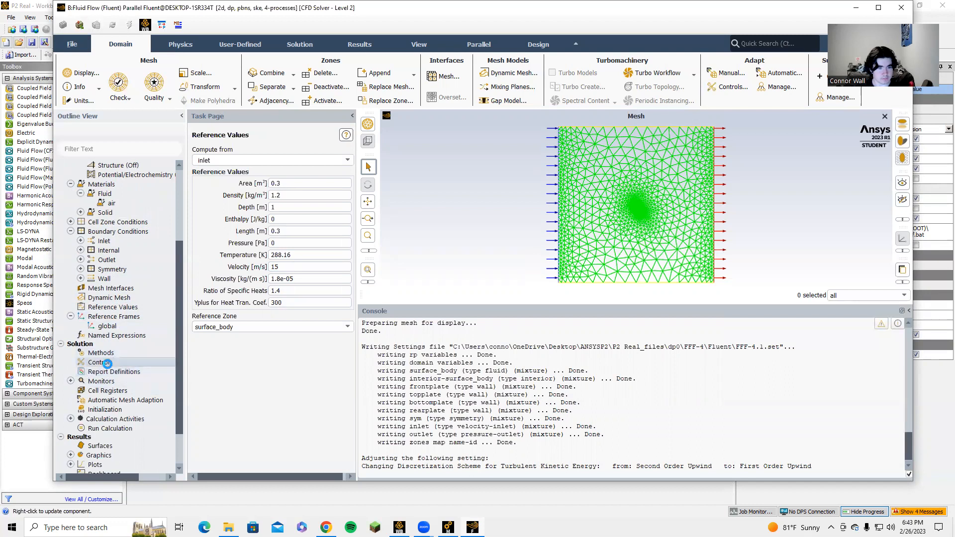
pyautogui.click(103, 362)
pyautogui.click(181, 44)
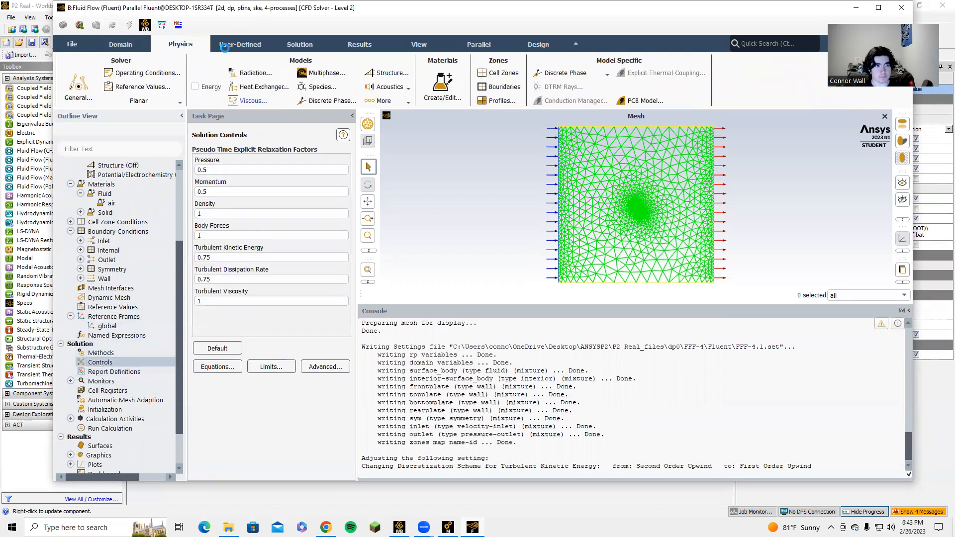
pyautogui.click(233, 46)
pyautogui.click(205, 47)
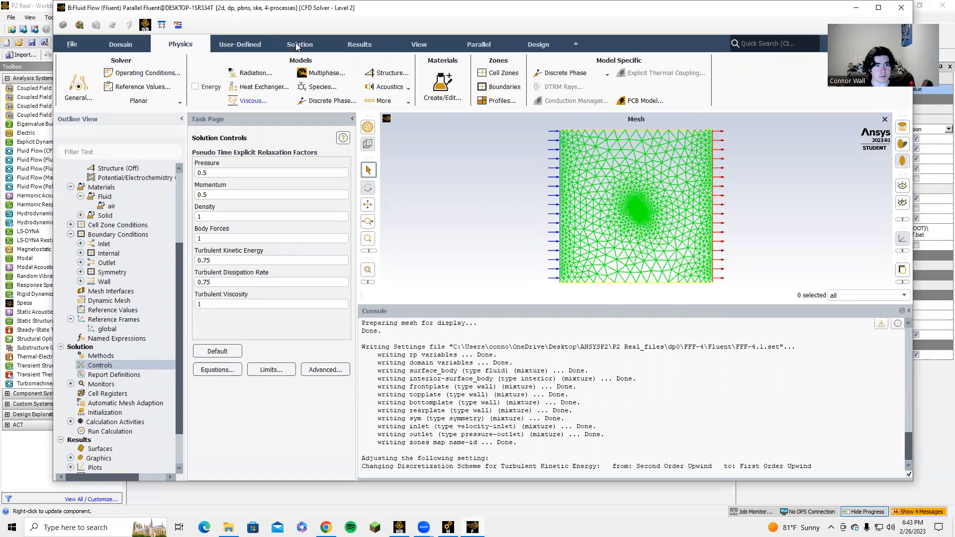
pyautogui.click(350, 49)
# Set the residual monitors' absolute convergence criteria to 1e-6 for continuity, x-velocity, y-velocity, k and epsilon, and accept
pyautogui.click(314, 47)
pyautogui.click(232, 73)
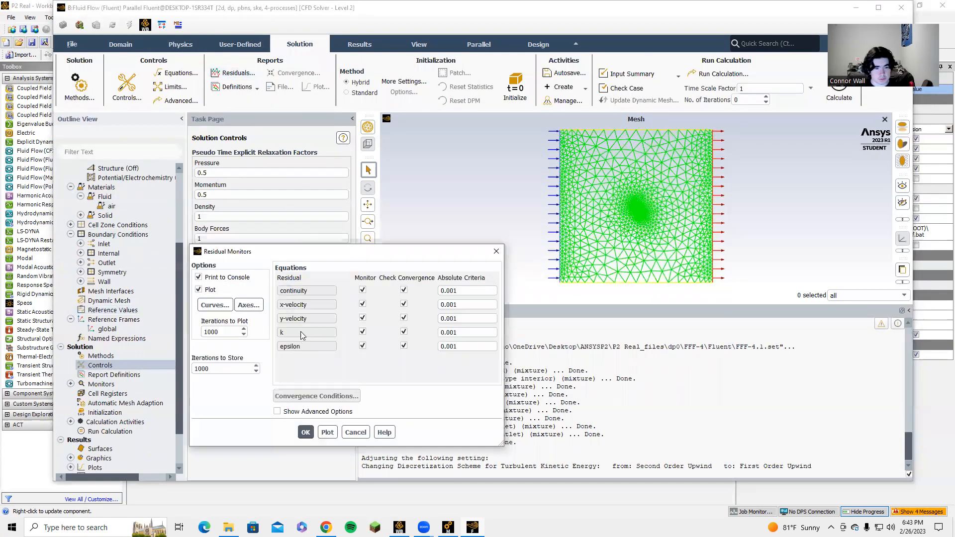
pyautogui.write('1e-6')
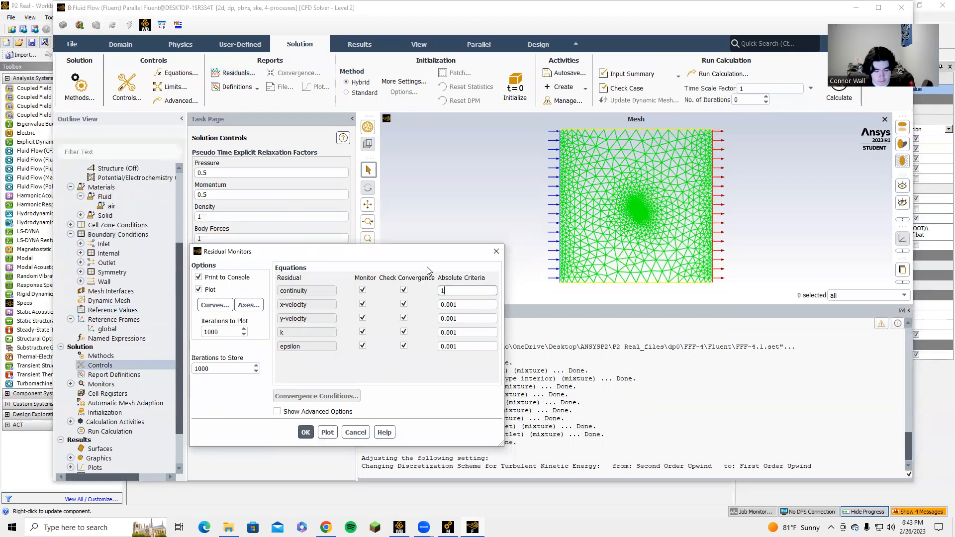
pyautogui.doubleClick(451, 290)
pyautogui.press('Tab')
pyautogui.write('1e-6')
pyautogui.press('Tab')
pyautogui.write('1e-6')
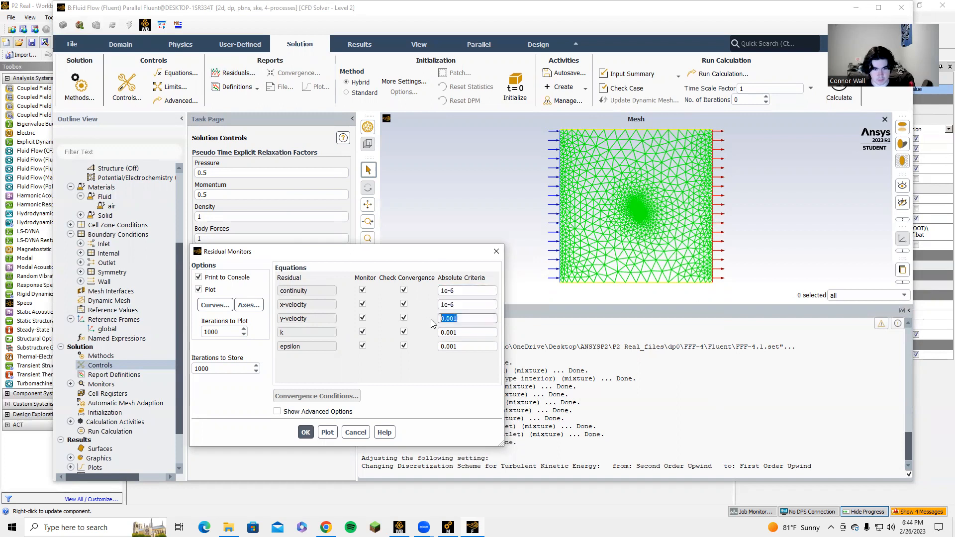
pyautogui.press('Tab')
pyautogui.write('1e-6')
pyautogui.press('Tab')
pyautogui.write('1e-6')
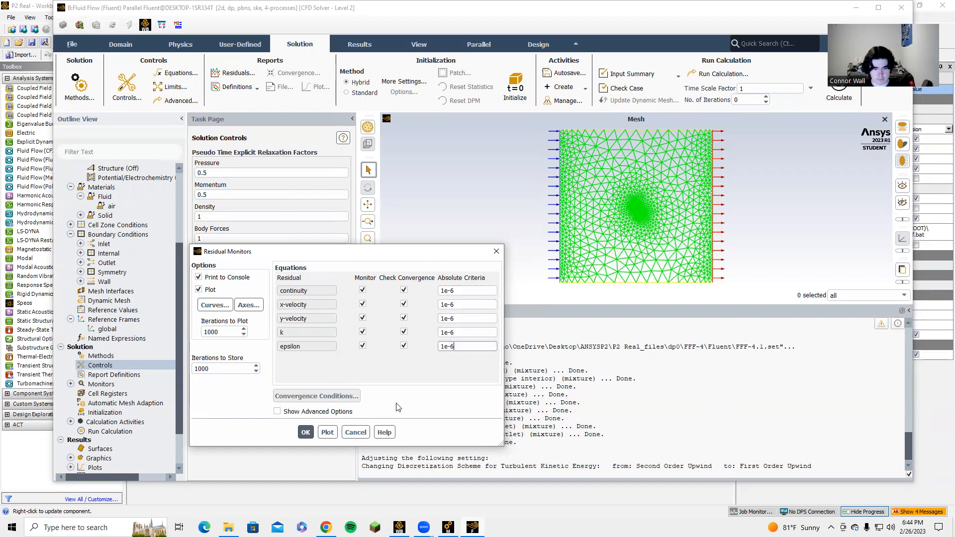
pyautogui.click(306, 432)
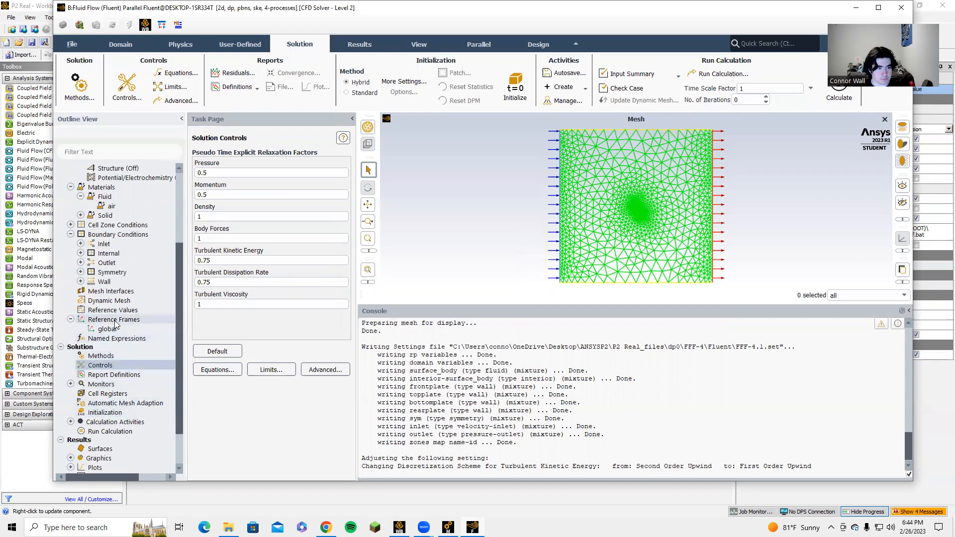
# Review the reference values and initialization settings, and set the pressure-velocity coupling scheme to SIMPLE in the solution methods
pyautogui.click(122, 311)
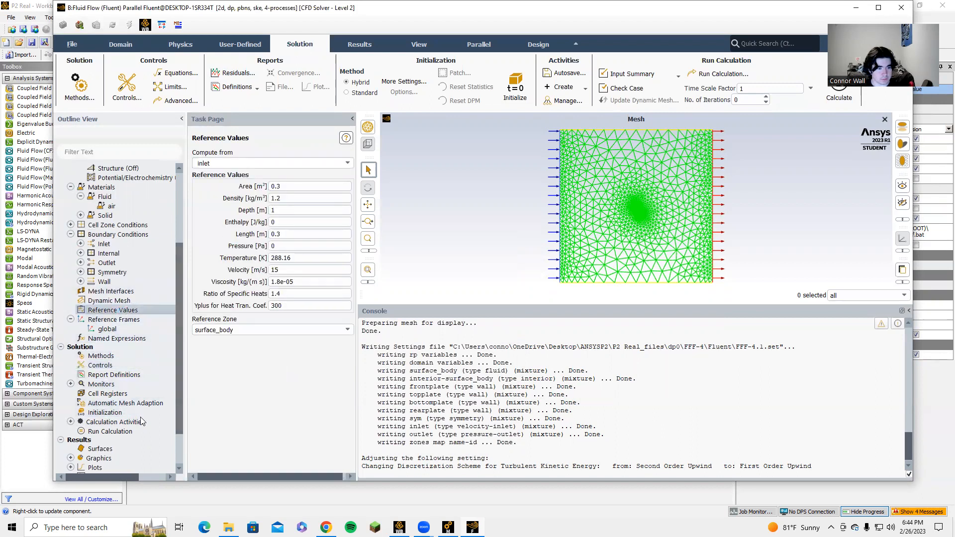
pyautogui.click(114, 413)
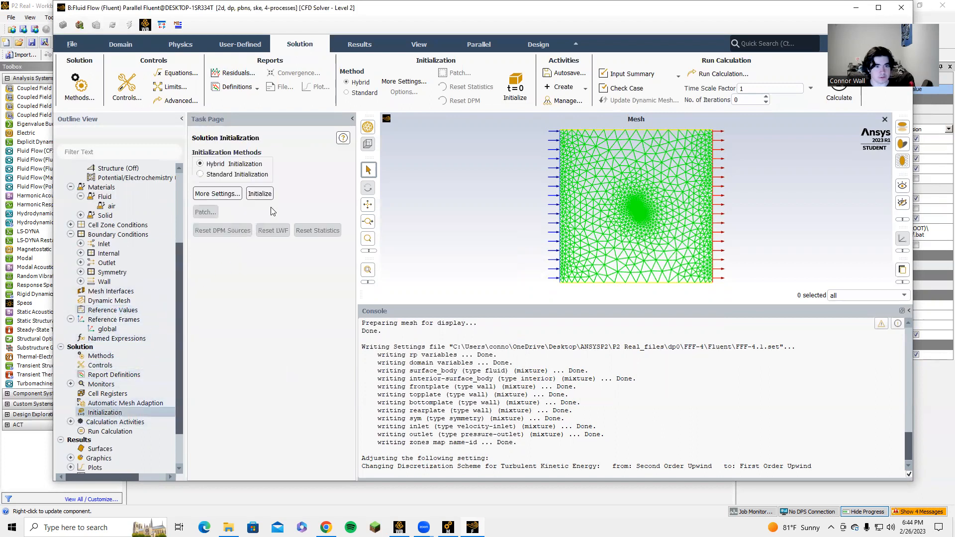
pyautogui.click(112, 354)
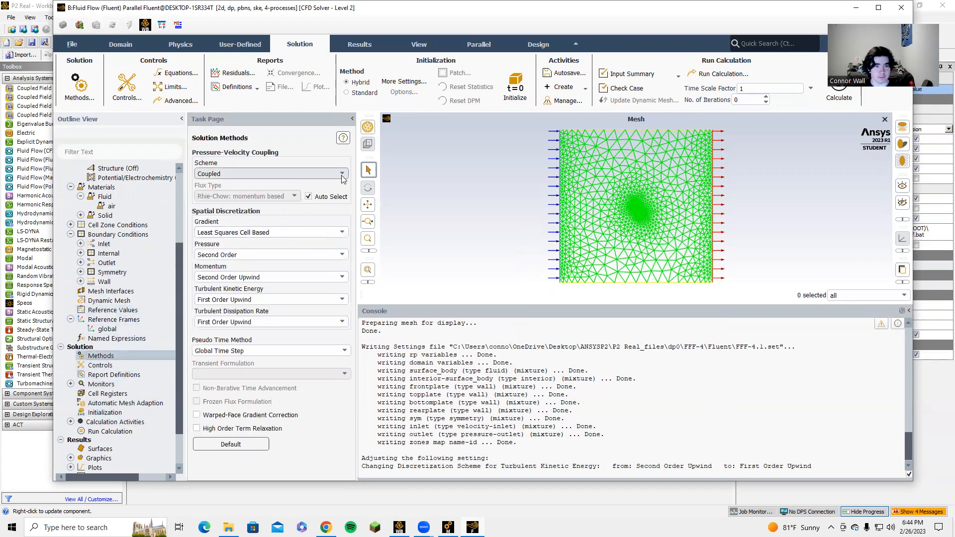
pyautogui.click(293, 174)
pyautogui.click(295, 184)
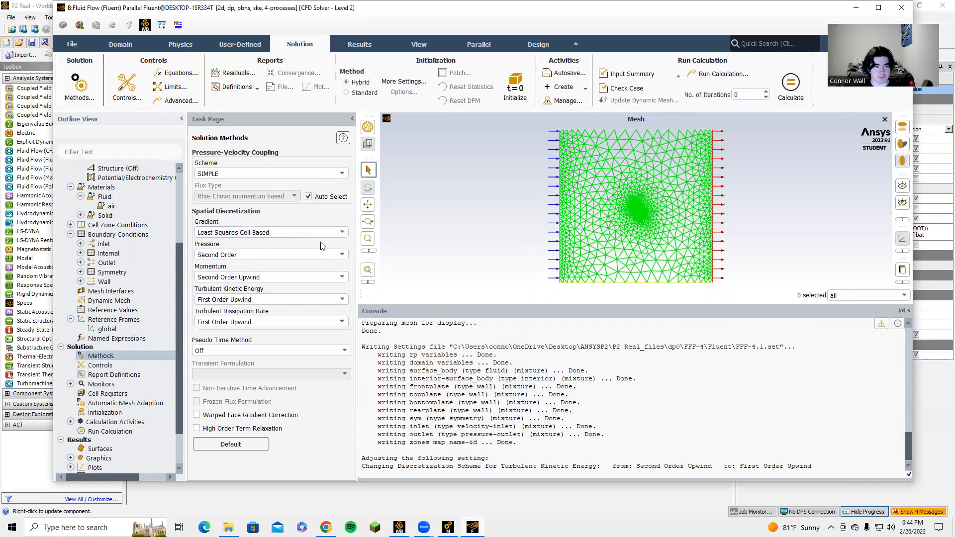
# Set the spatial discretization to PRESTO! for pressure and First Order Upwind for momentum
pyautogui.click(322, 253)
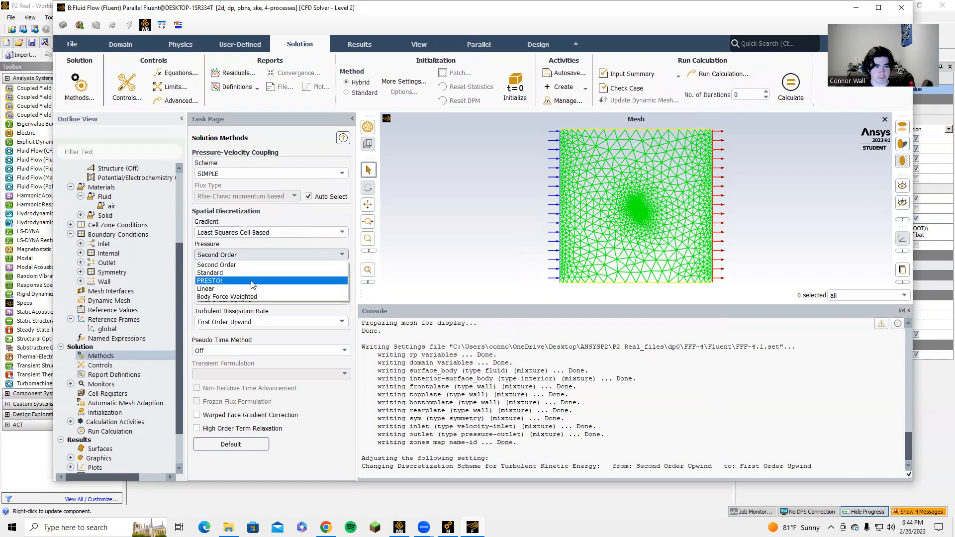
pyautogui.click(243, 281)
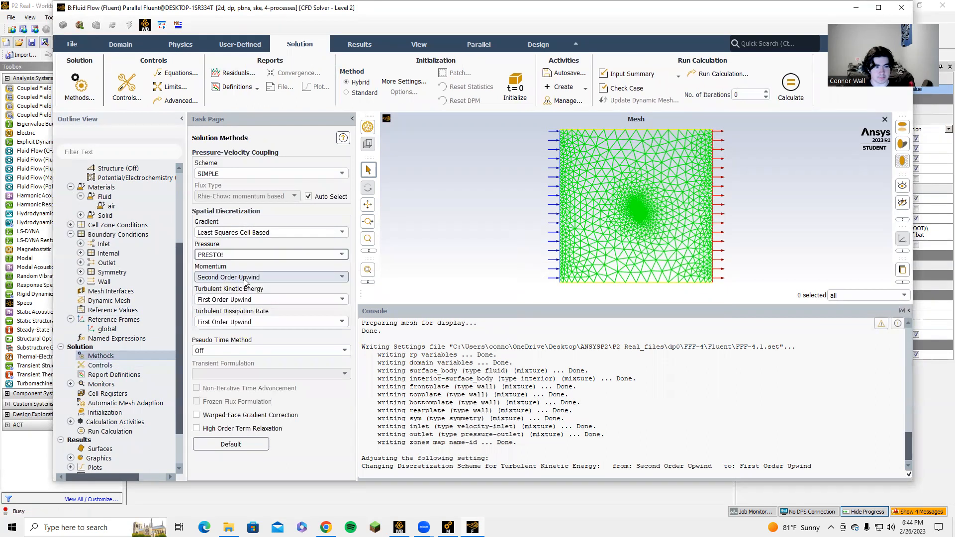
pyautogui.click(287, 278)
pyautogui.click(262, 287)
pyautogui.click(271, 255)
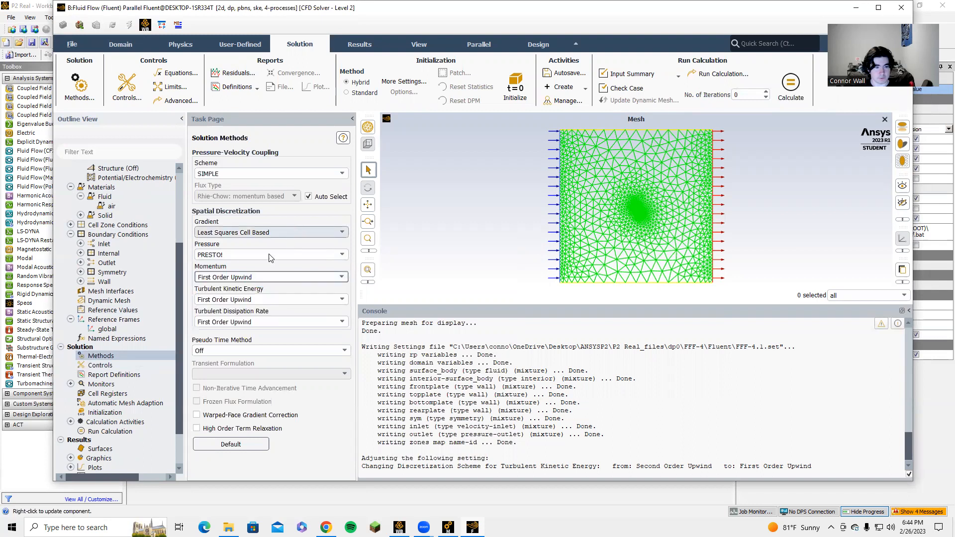
pyautogui.click(257, 281)
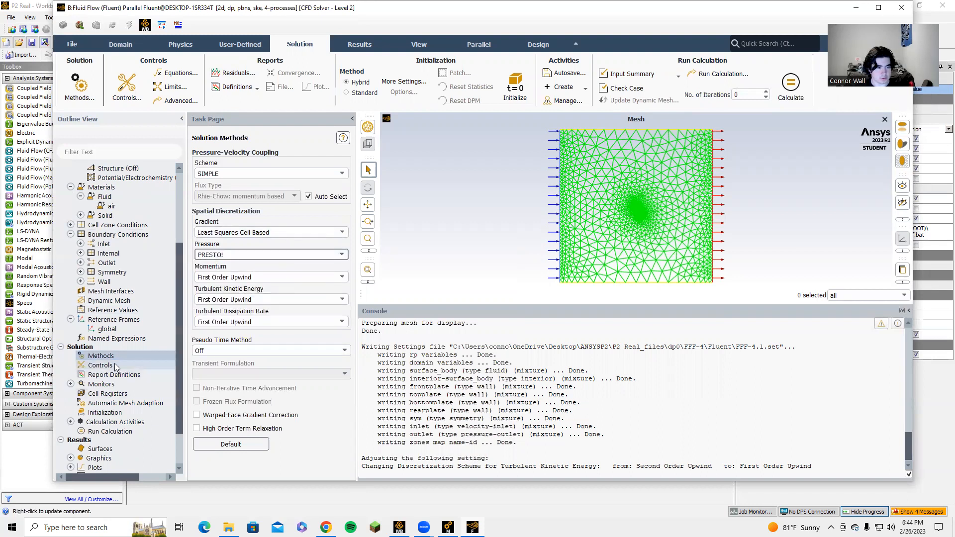
# Initialize the solution with Hybrid Initialization and start the calculation with 1500 iterations
pyautogui.click(102, 414)
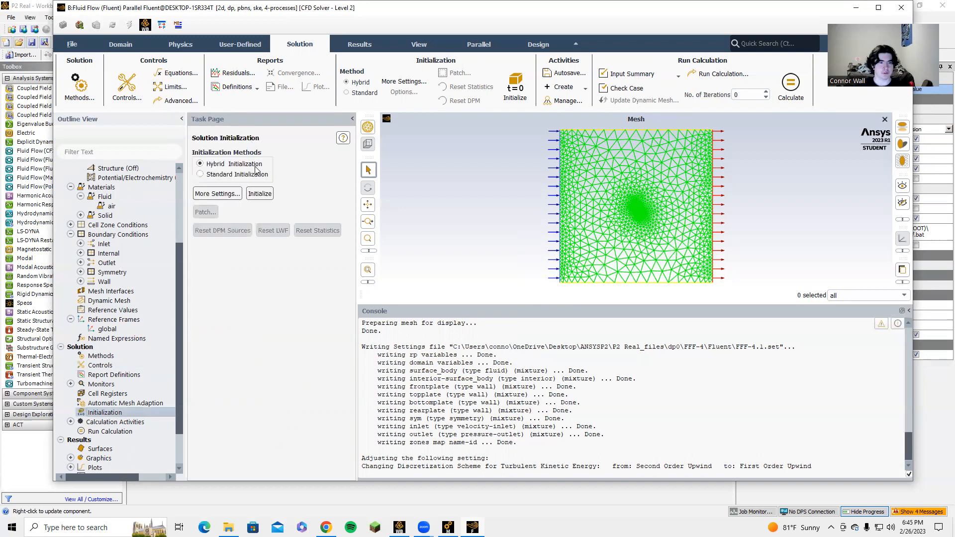
pyautogui.click(259, 193)
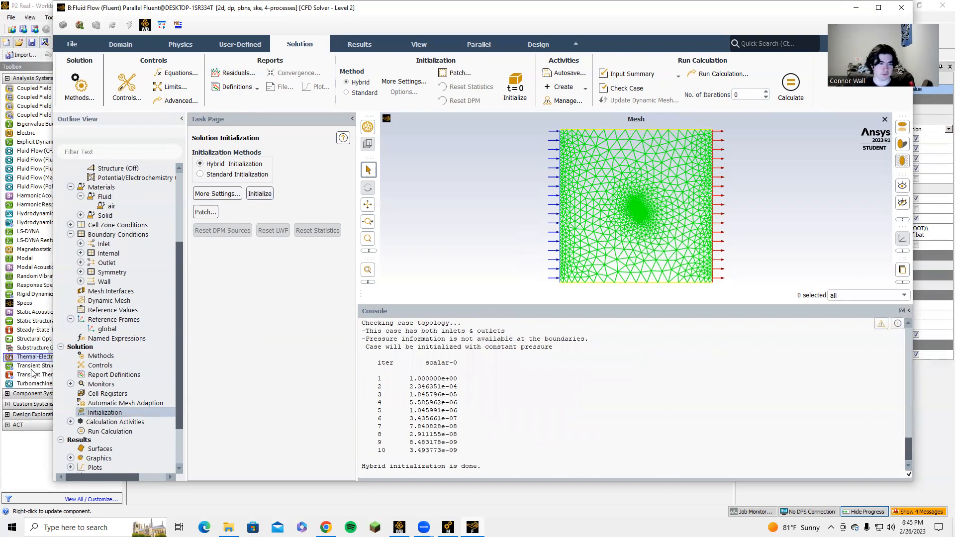
pyautogui.click(111, 434)
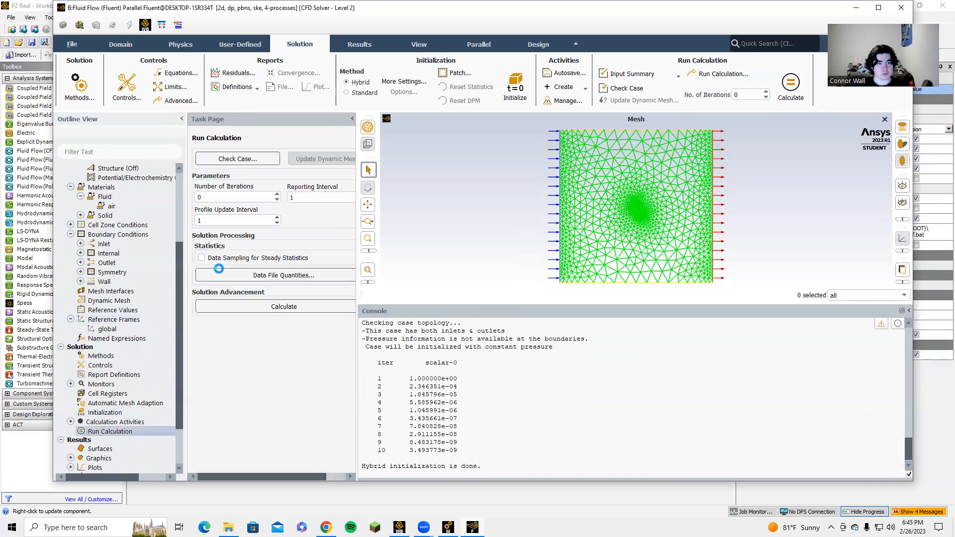
pyautogui.click(214, 196)
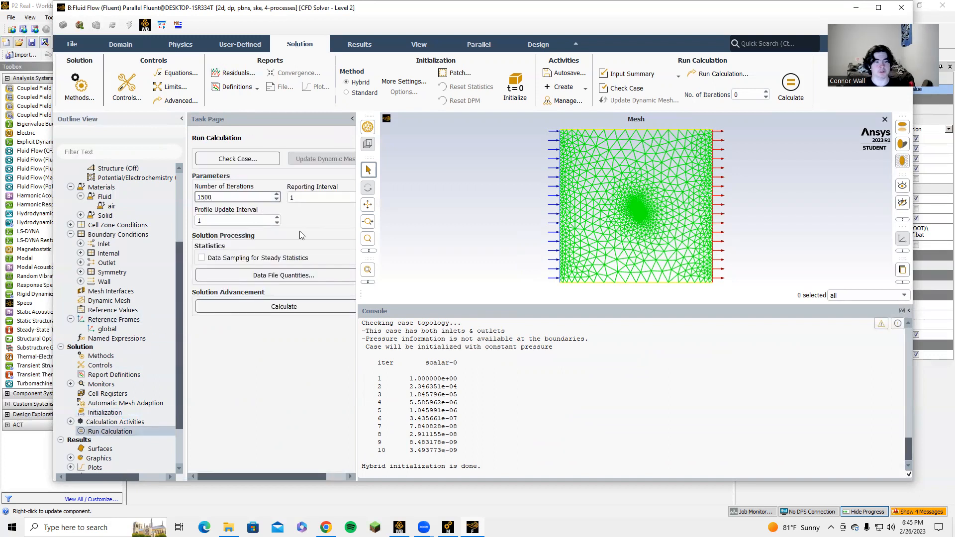
pyautogui.click(281, 305)
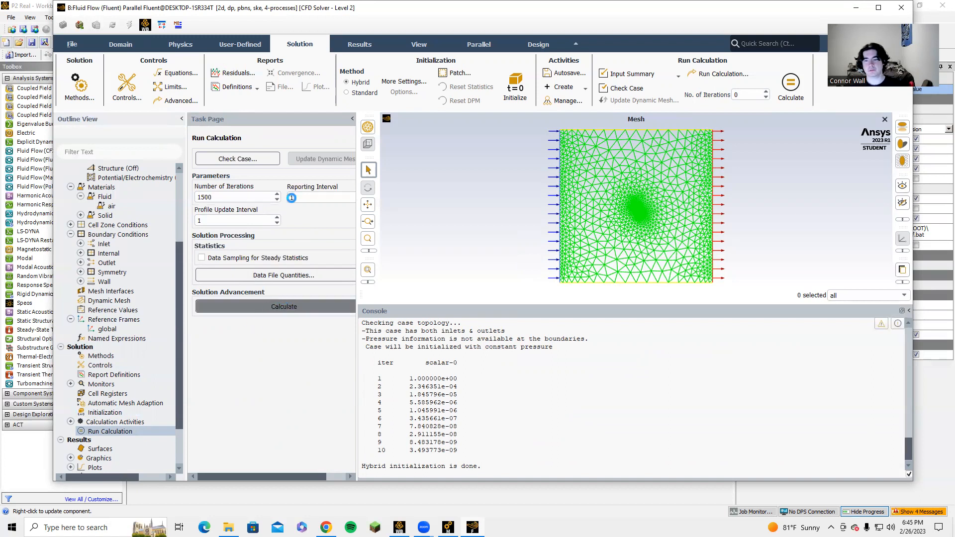
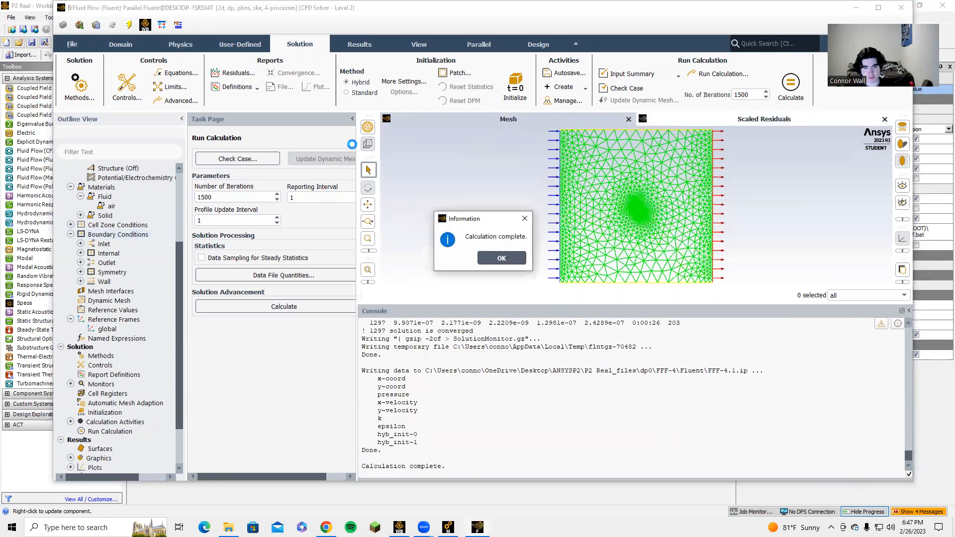
# Dismiss the calculation notice and print a force report along X = 1 for the bottomplate, frontplate, rearplate and topplate wall zones
pyautogui.click(481, 257)
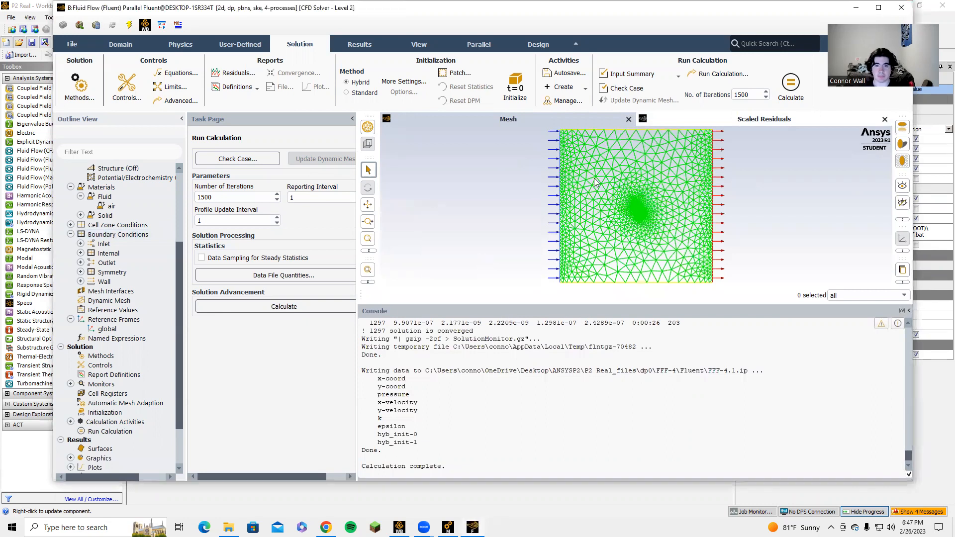
pyautogui.click(578, 120)
pyautogui.scroll(-2, 86, 362)
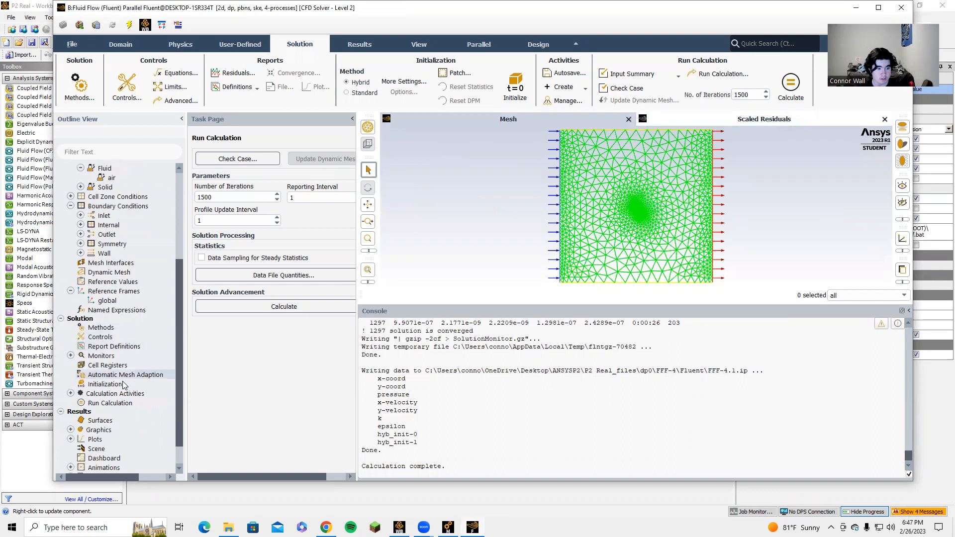
pyautogui.click(70, 449)
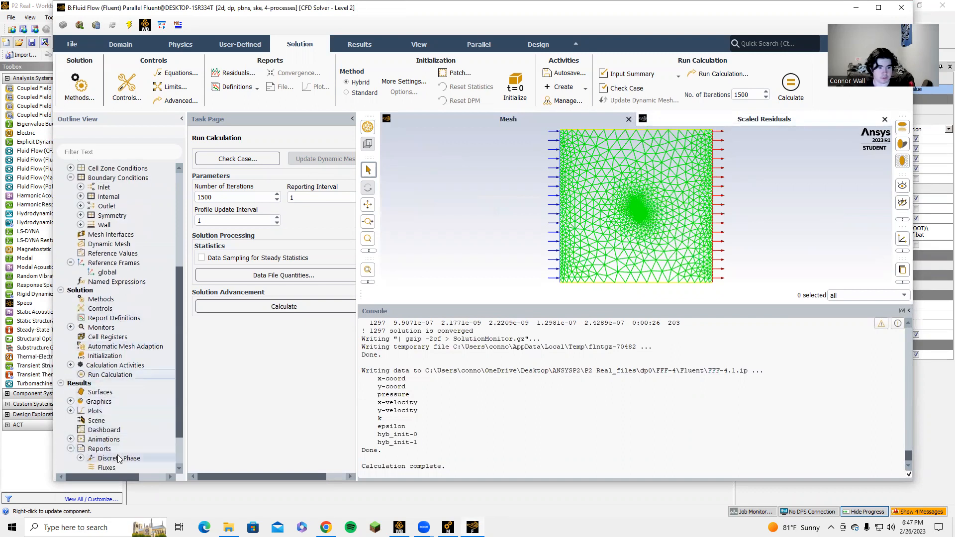
pyautogui.scroll(-2, 71, 451)
pyautogui.doubleClick(122, 431)
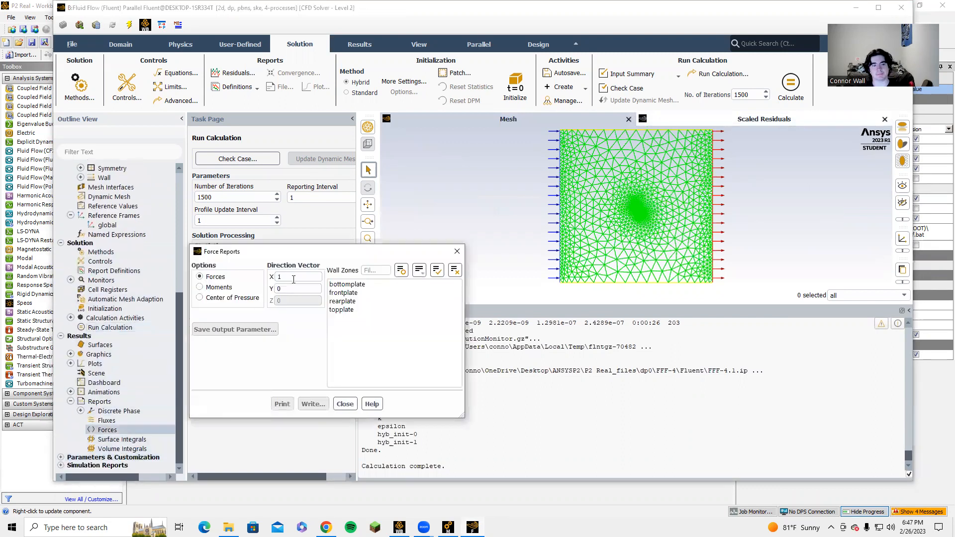
pyautogui.moveTo(368, 284); pyautogui.dragTo(369, 340)
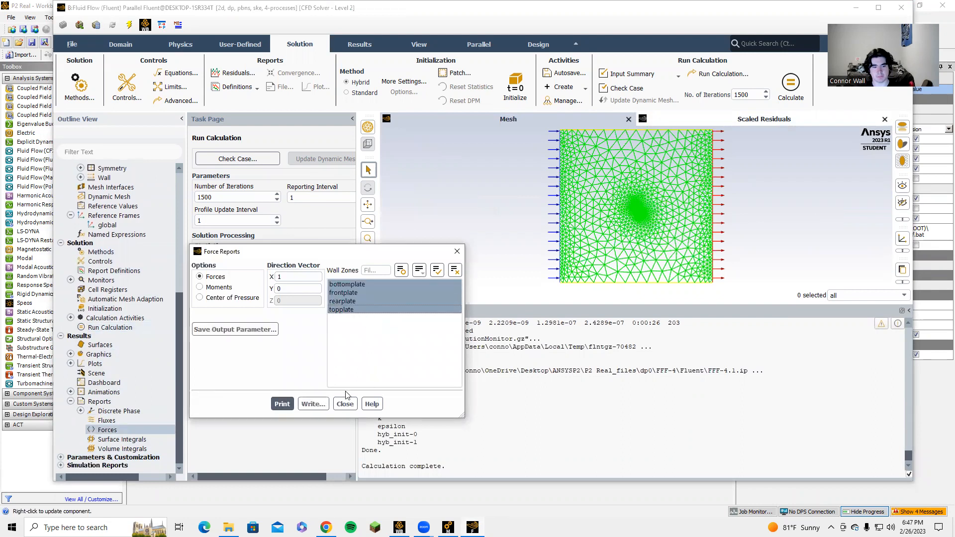
pyautogui.click(282, 404)
pyautogui.click(345, 404)
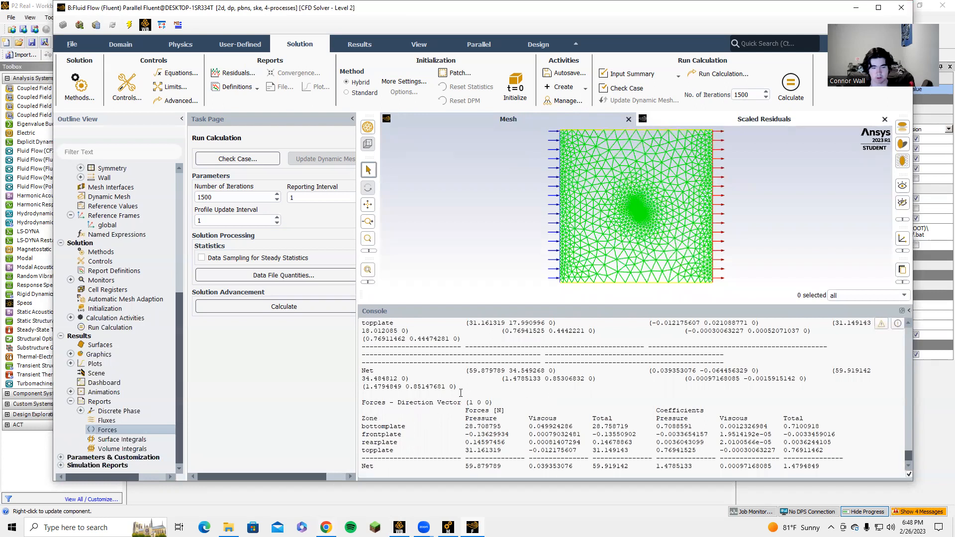
pyautogui.click(70, 354)
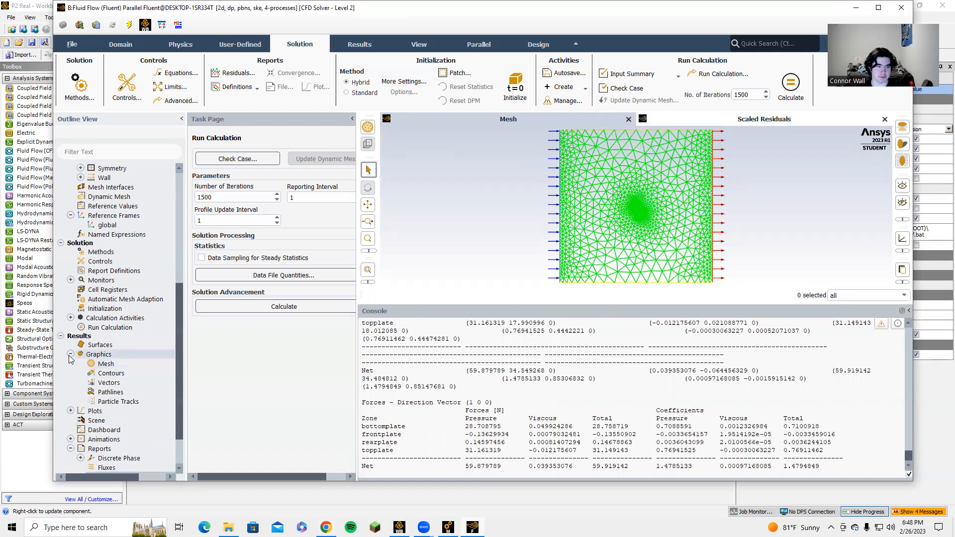
pyautogui.click(70, 354)
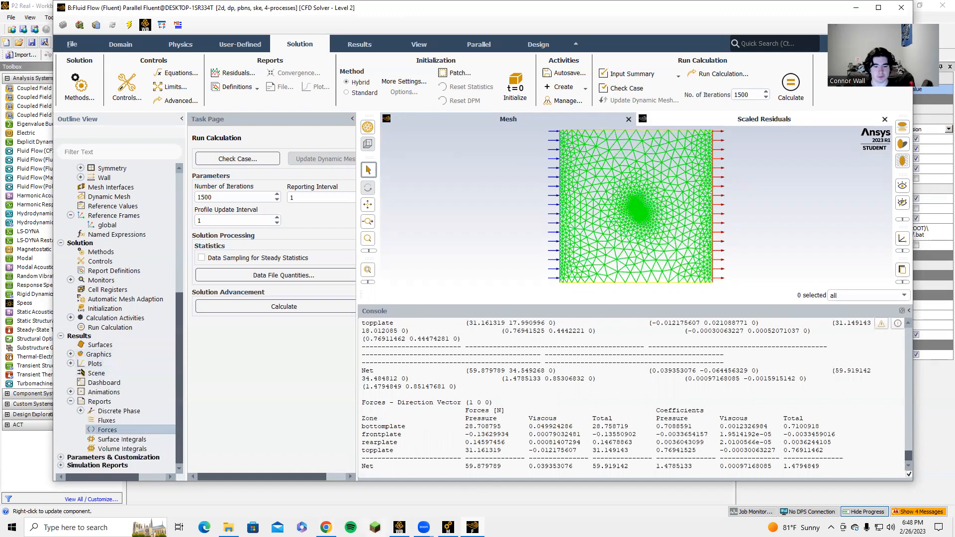
# Switch to Workbench, close the mesh window and open system B's Results in CFD-Post, viewed along the Z axis
pyautogui.click(399, 527)
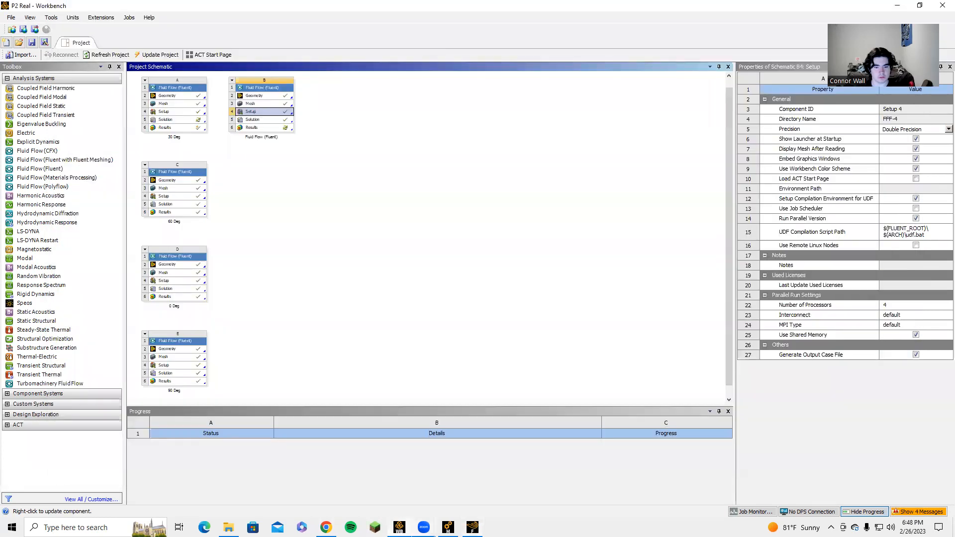
pyautogui.moveTo(448, 528)
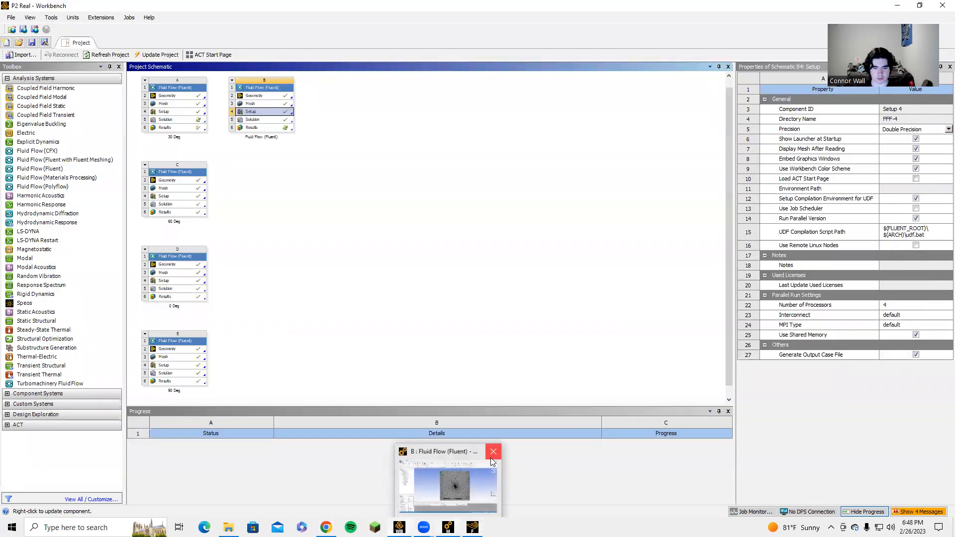
pyautogui.click(490, 458)
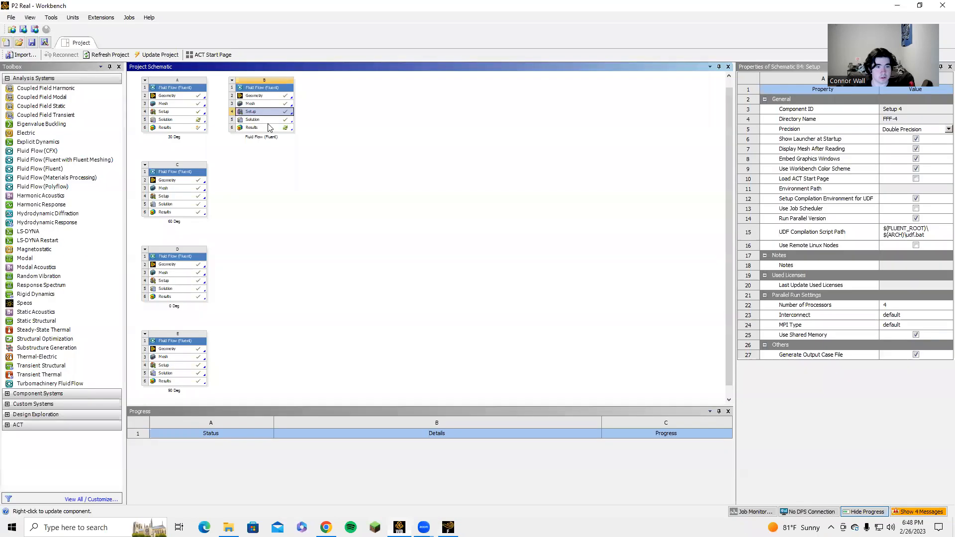
pyautogui.doubleClick(265, 127)
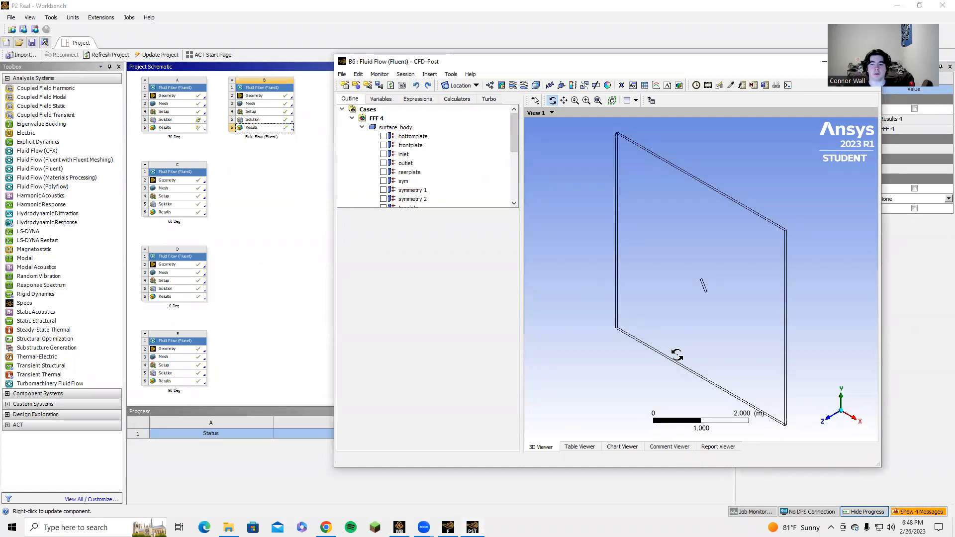
pyautogui.click(828, 418)
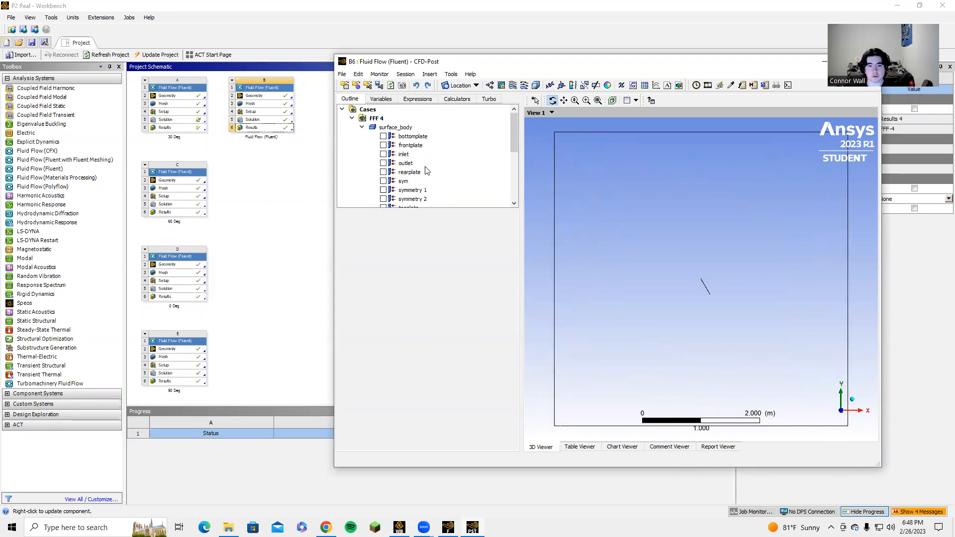
# Create a contour named Pressurecon of Pressure on symmetry 1 with 750 contours
pyautogui.scroll(-5, 426, 169)
pyautogui.click(501, 86)
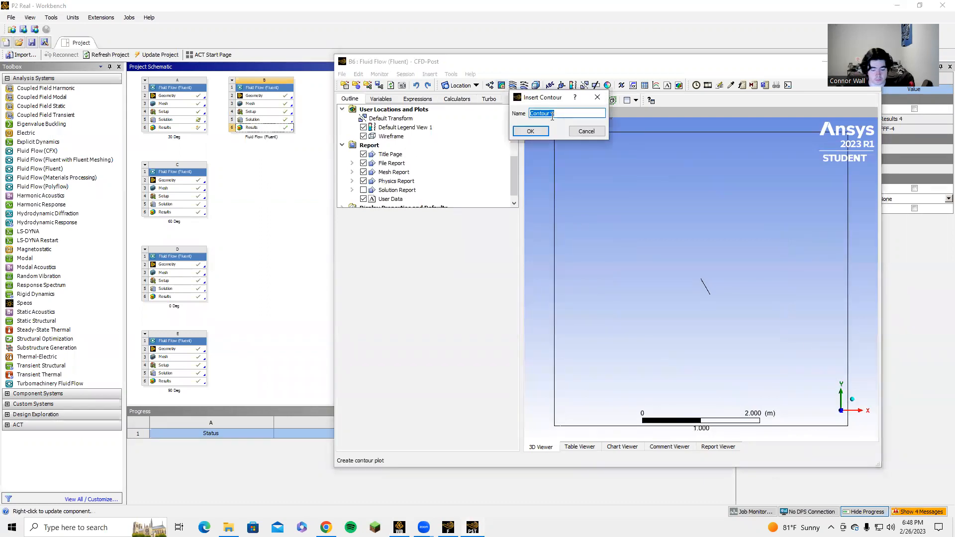
pyautogui.write('Pressurecon')
pyautogui.press('Return')
pyautogui.click(457, 256)
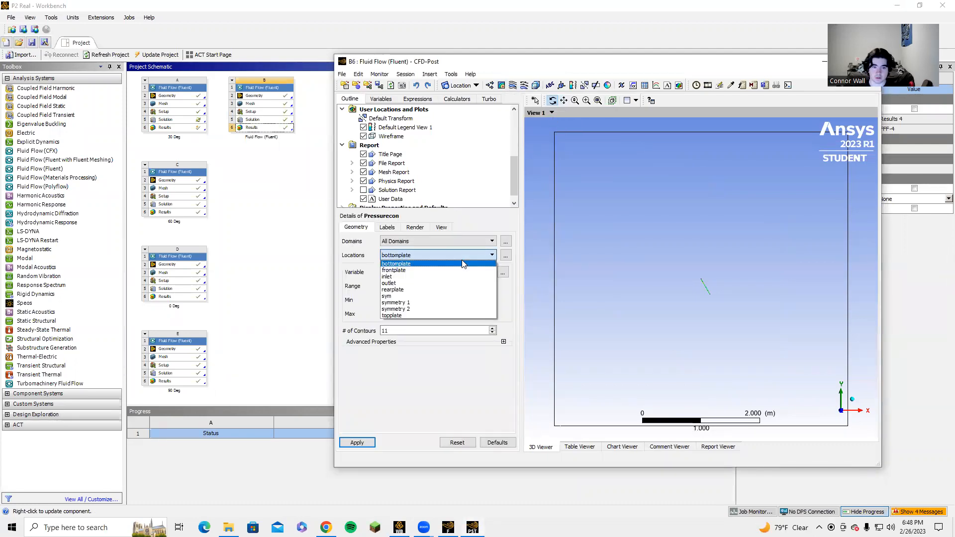
pyautogui.click(438, 303)
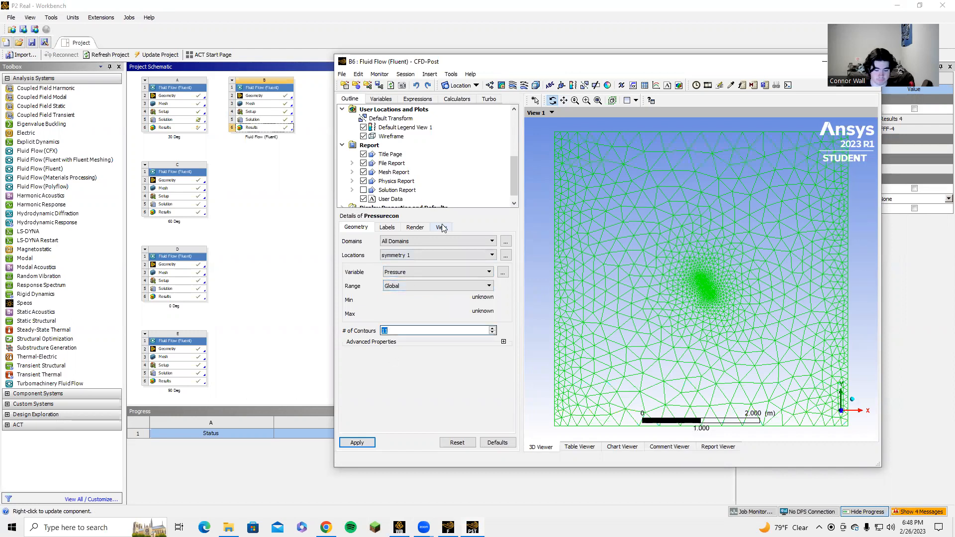
pyautogui.click(363, 442)
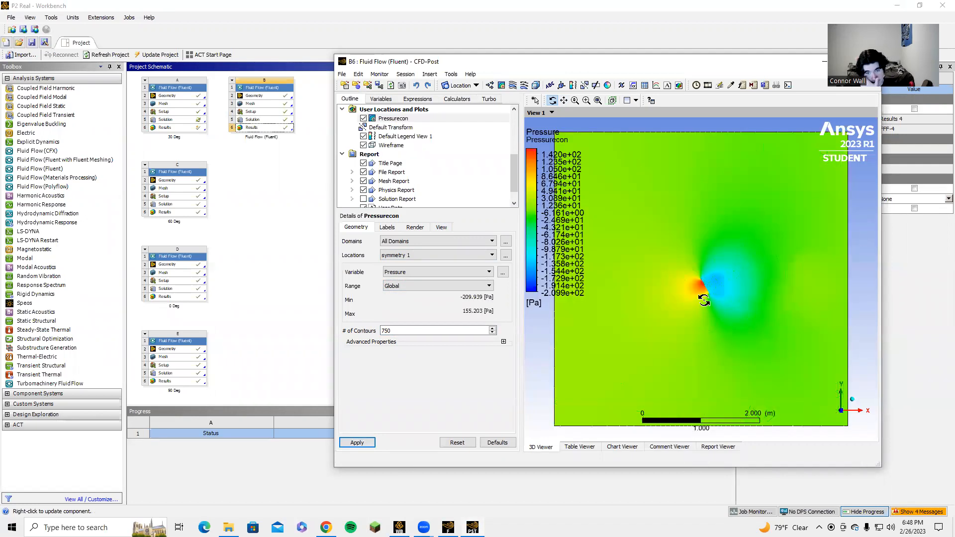
pyautogui.scroll(3, 761, 298)
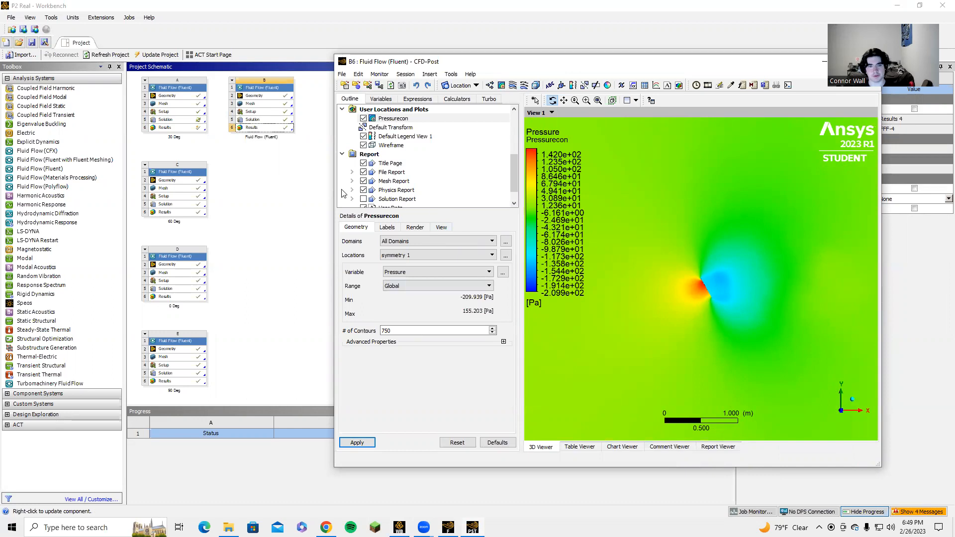
# Hide the Pressurecon contour and insert a new contour named Velocitycon
pyautogui.click(364, 117)
pyautogui.click(501, 85)
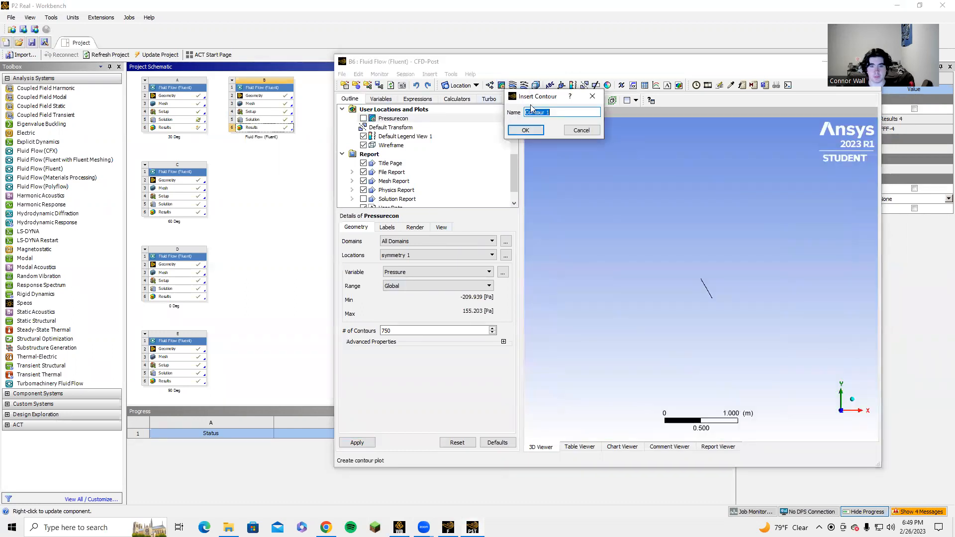
pyautogui.write('Velocity')
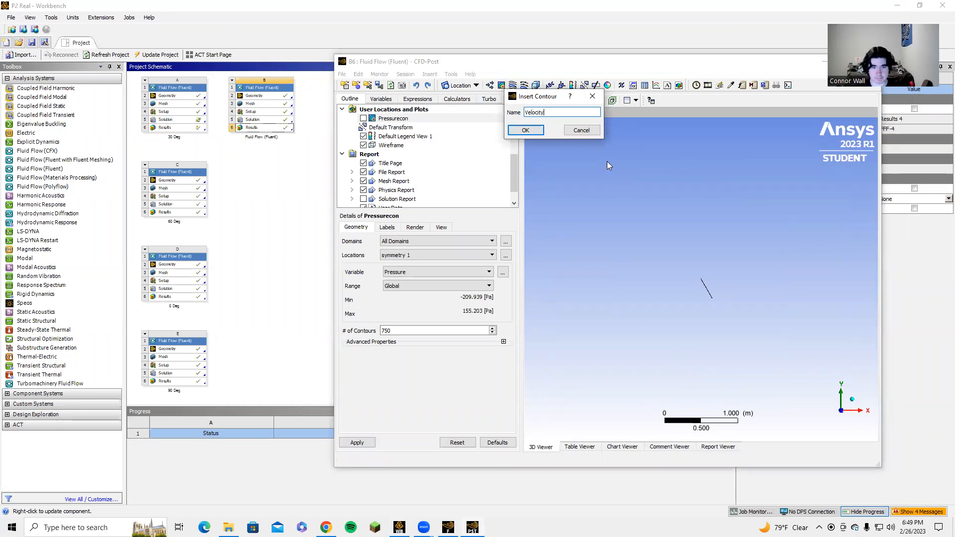
pyautogui.write('con')
pyautogui.press('Return')
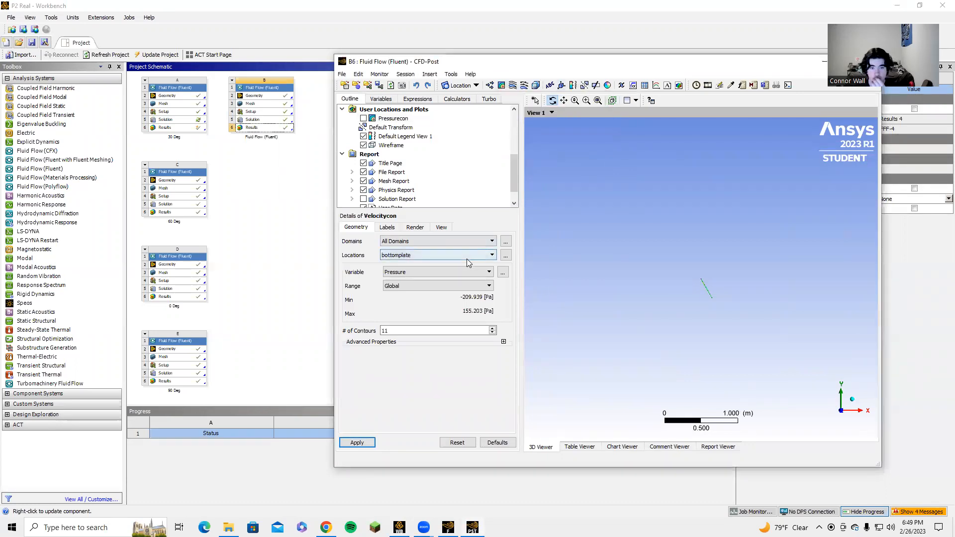
# Set Velocitycon to show Velocity on symmetry 1 with 750 contours and apply it
pyautogui.click(433, 254)
pyautogui.press('Return')
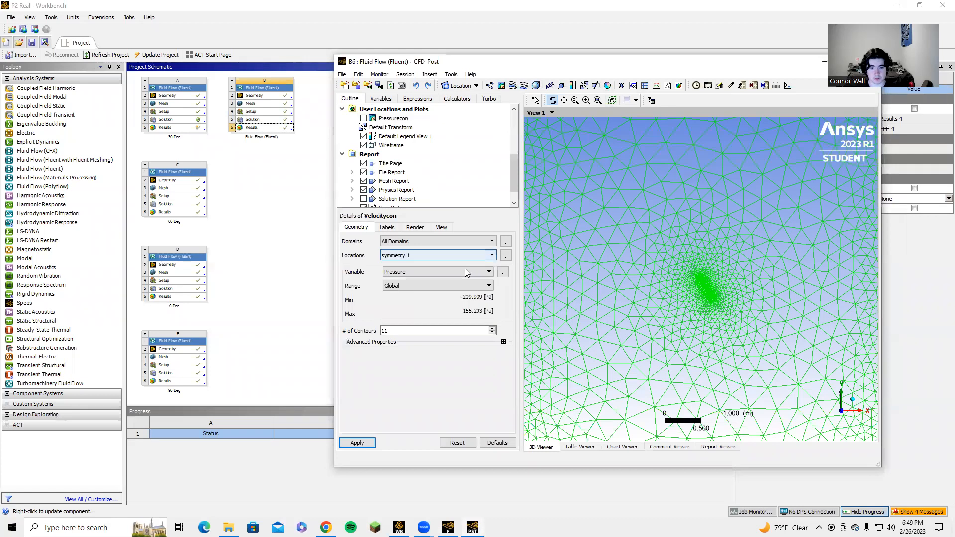
pyautogui.click(453, 274)
pyautogui.click(425, 324)
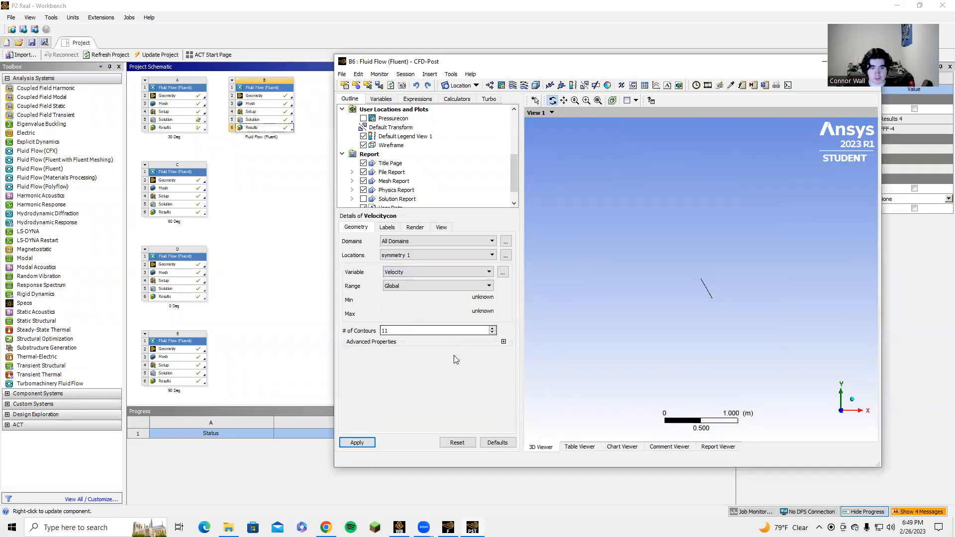
pyautogui.doubleClick(450, 330)
pyautogui.write('750')
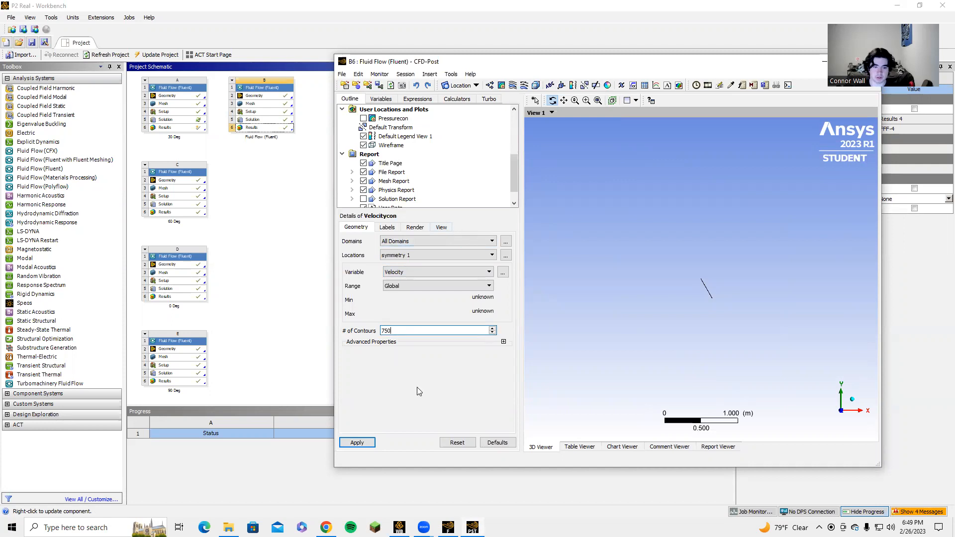
pyautogui.click(370, 446)
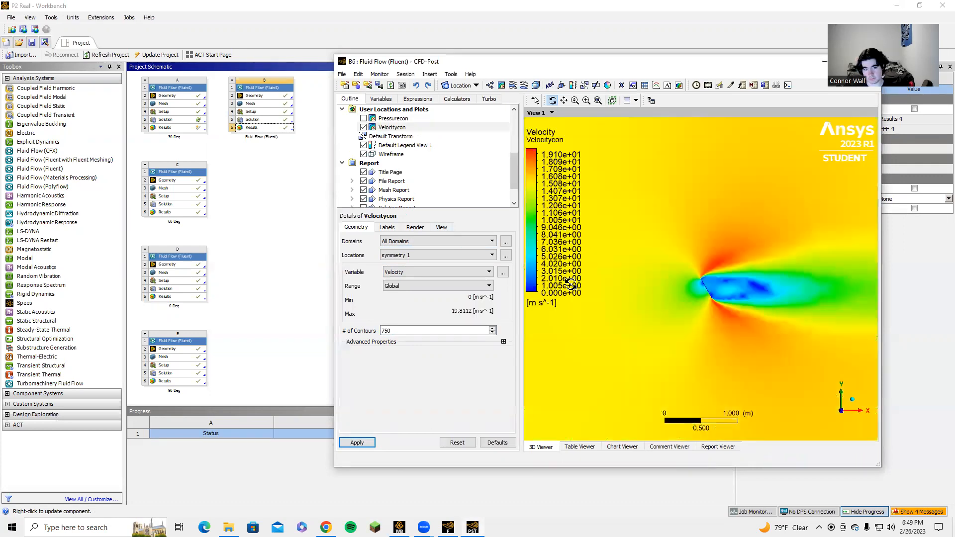
pyautogui.scroll(-3, 689, 278)
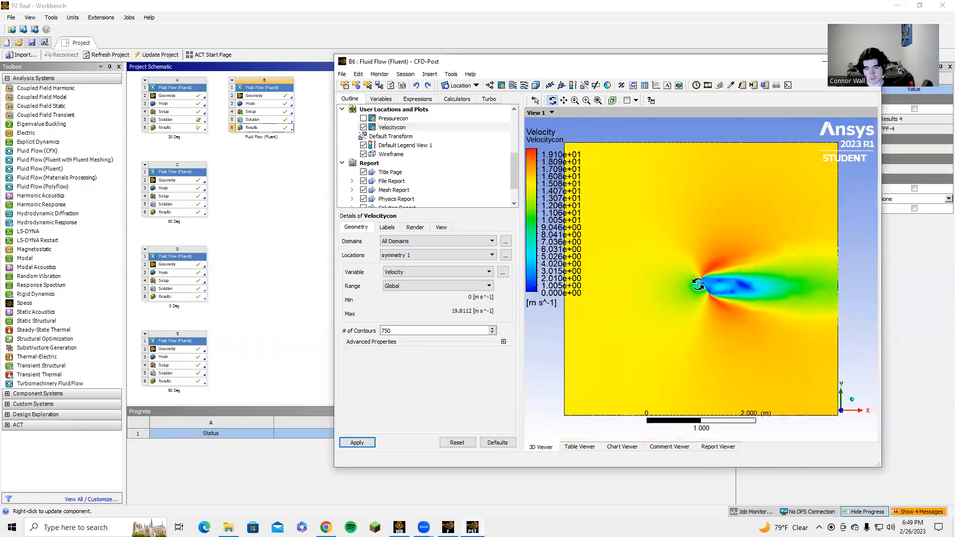
pyautogui.scroll(1, 703, 302)
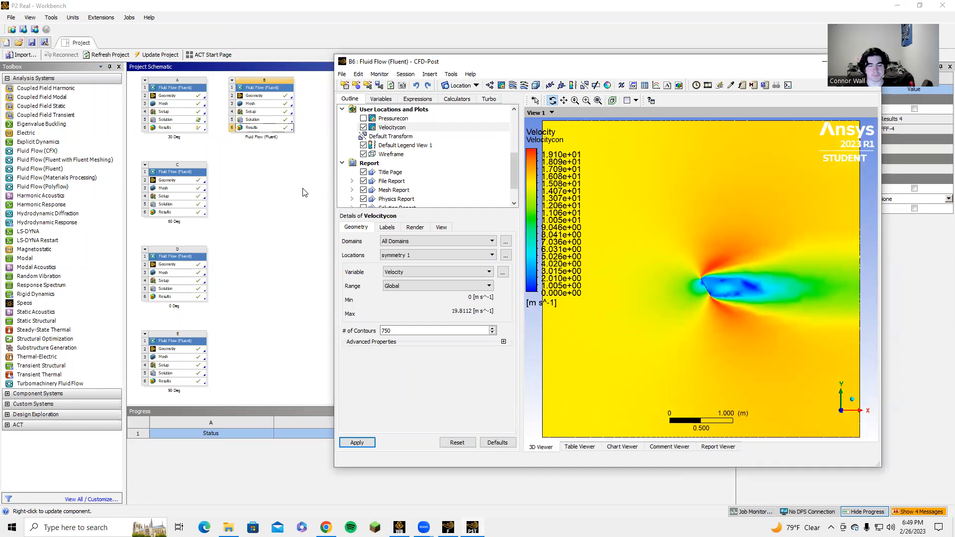
# Hide the Velocitycon contour and create a vector plot named Velocityvec of Velocity on symmetry 1
pyautogui.click(364, 128)
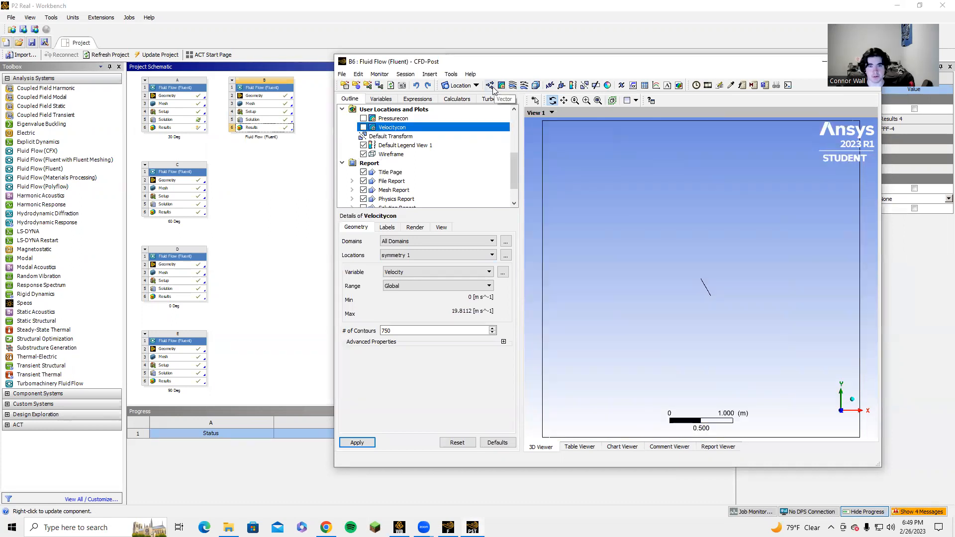
pyautogui.click(491, 86)
pyautogui.write('Velocityvec')
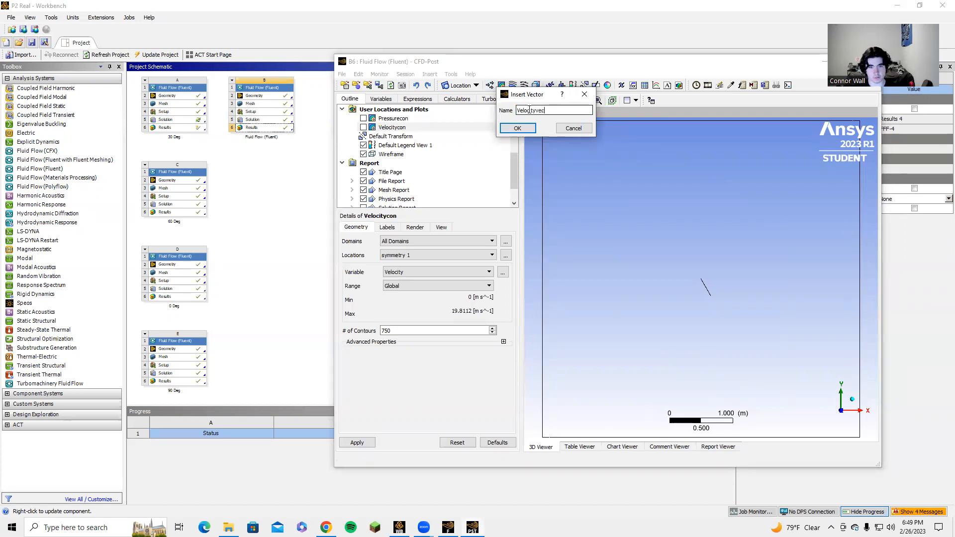
pyautogui.press('Return')
pyautogui.click(452, 263)
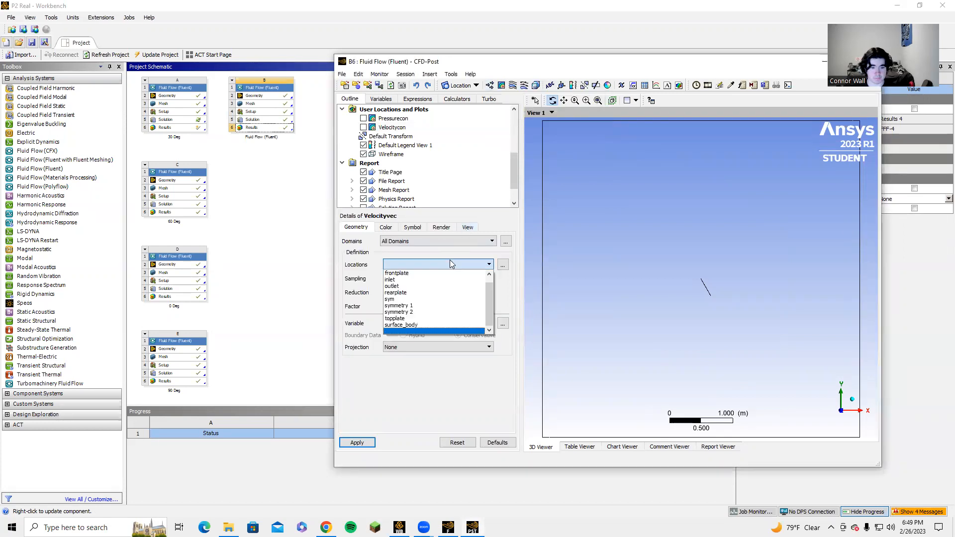
pyautogui.click(415, 310)
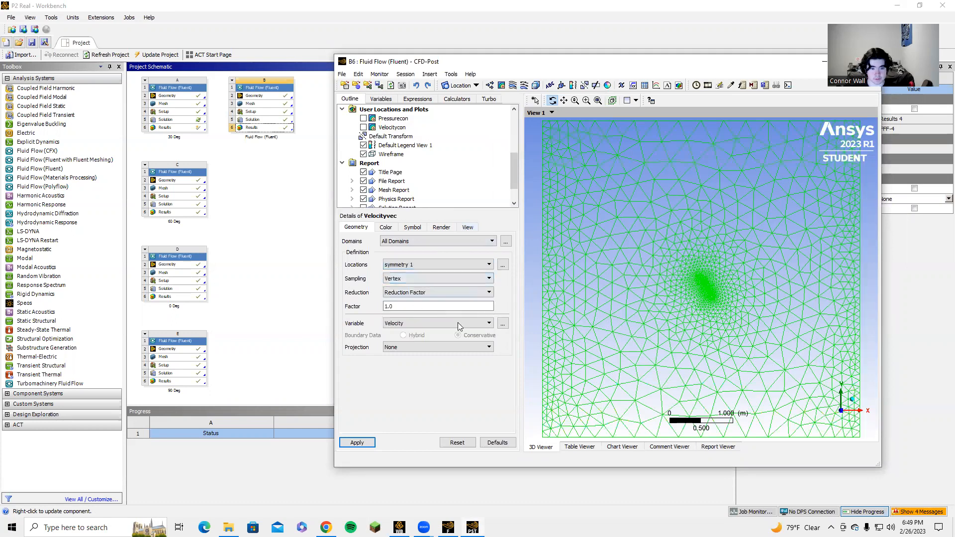
pyautogui.click(357, 442)
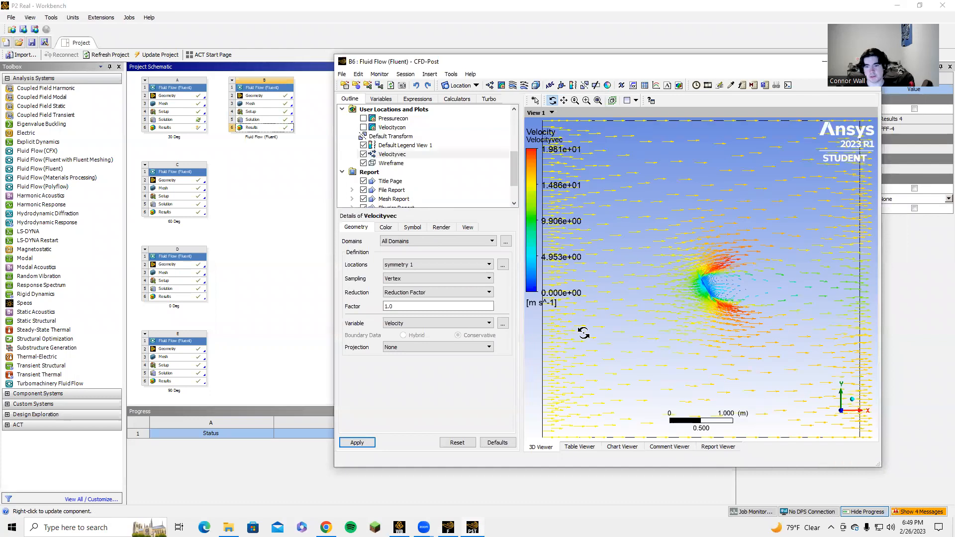
# Examine the velocity vectors close up around the angled plate and in its wake
pyautogui.moveTo(732, 282); pyautogui.dragTo(723, 298)
pyautogui.scroll(4, 722, 298)
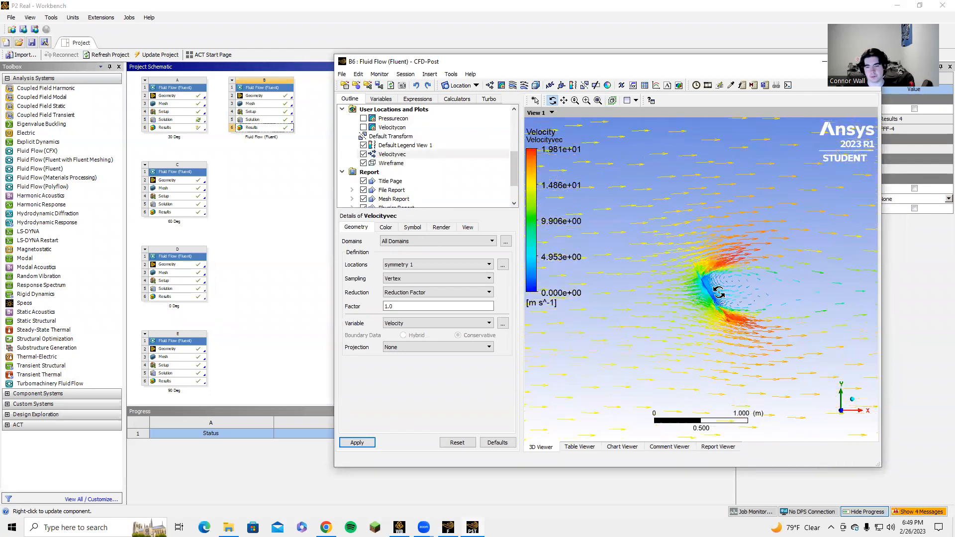
pyautogui.scroll(3, 707, 292)
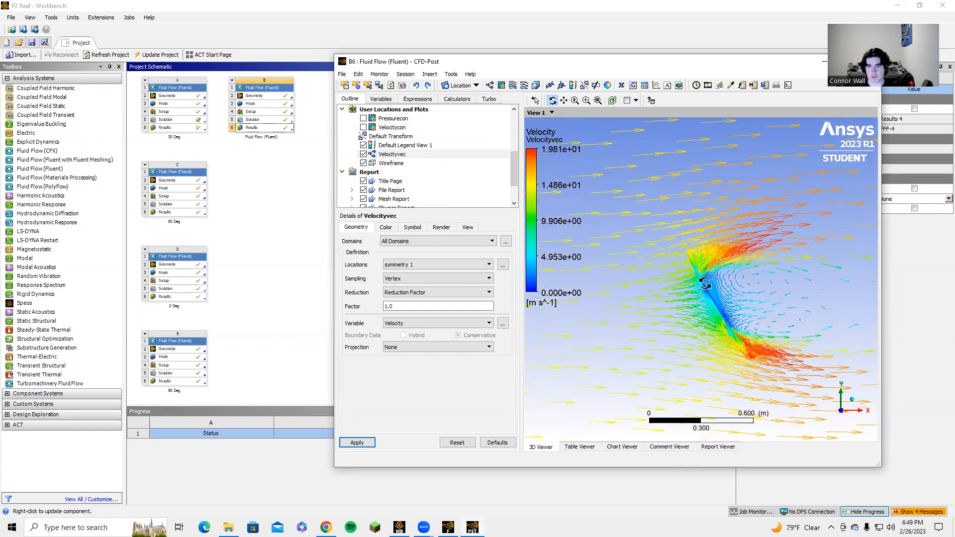
pyautogui.moveTo(757, 288); pyautogui.dragTo(793, 262)
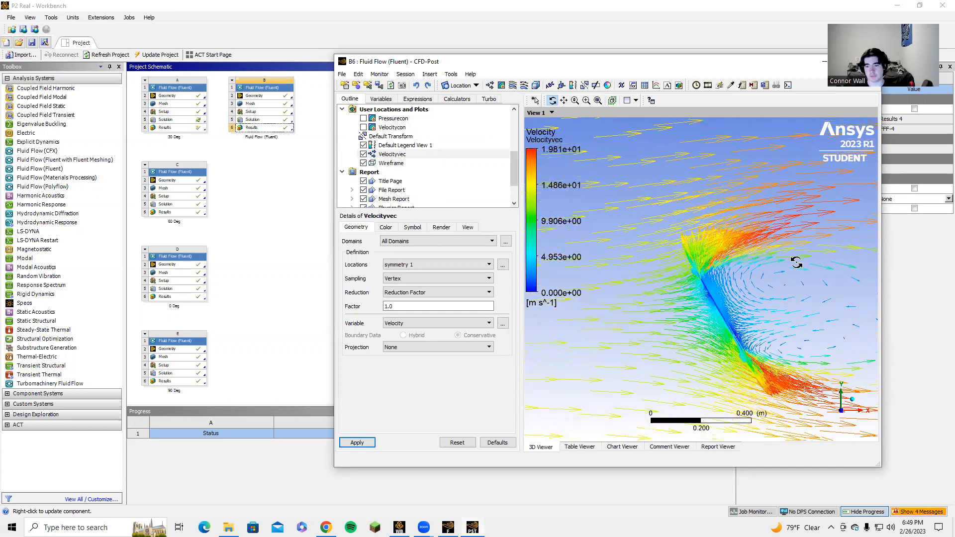
pyautogui.scroll(3, 736, 313)
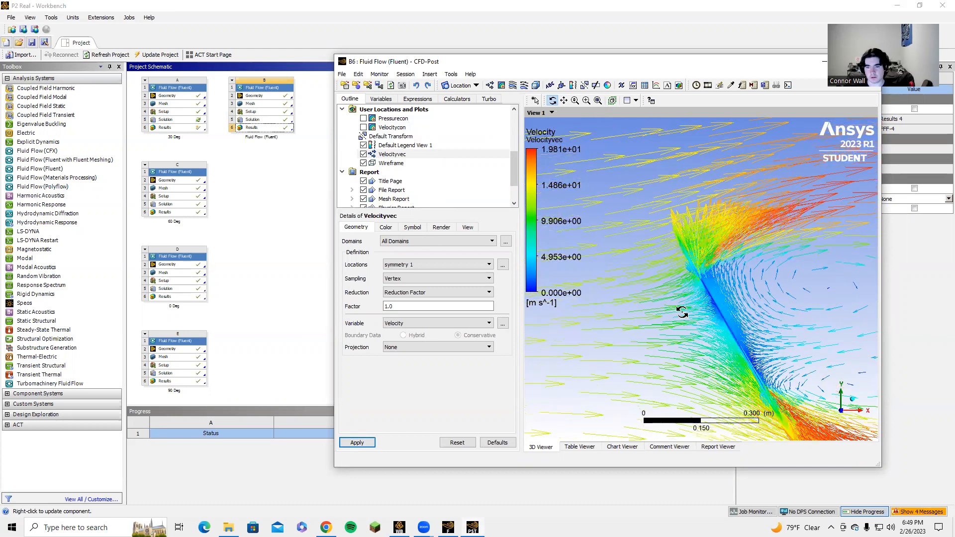
# Examine the velocity vectors at the plate's upper tip and along its two faces
pyautogui.scroll(2, 682, 312)
pyautogui.scroll(2, 679, 311)
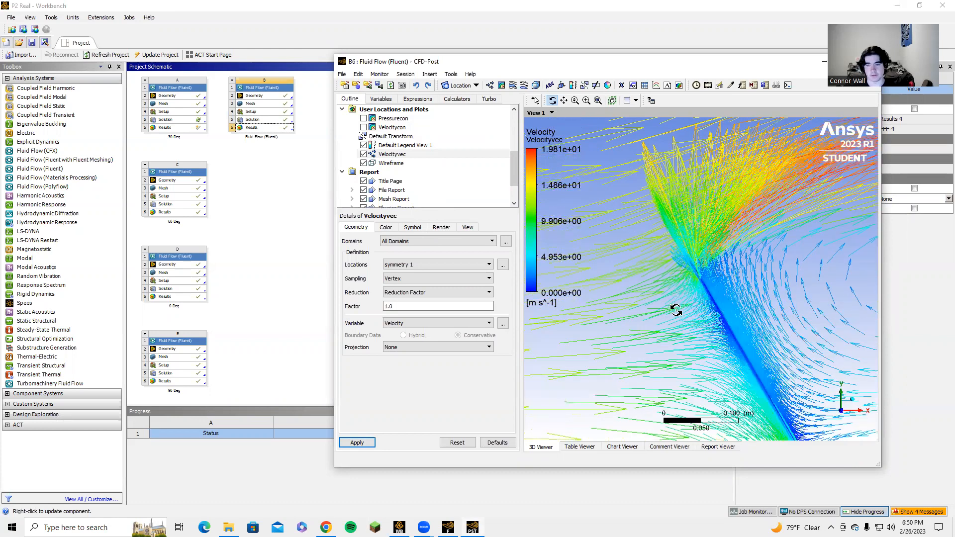
pyautogui.scroll(2, 680, 285)
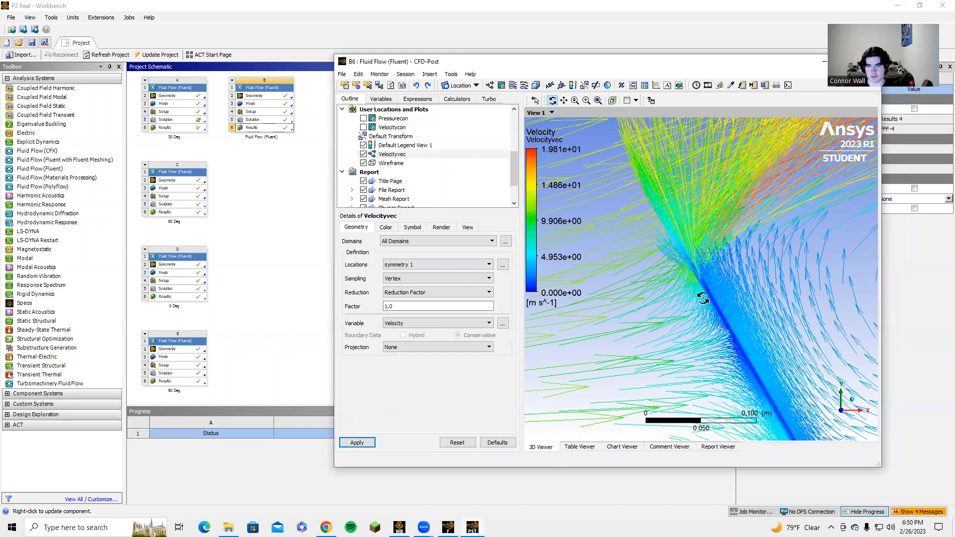
pyautogui.scroll(2, 693, 292)
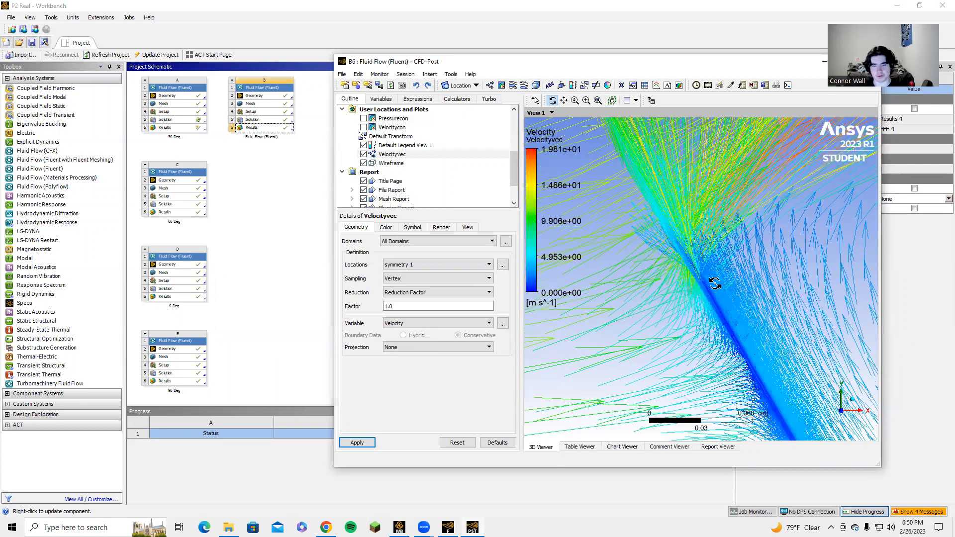
pyautogui.scroll(2, 714, 283)
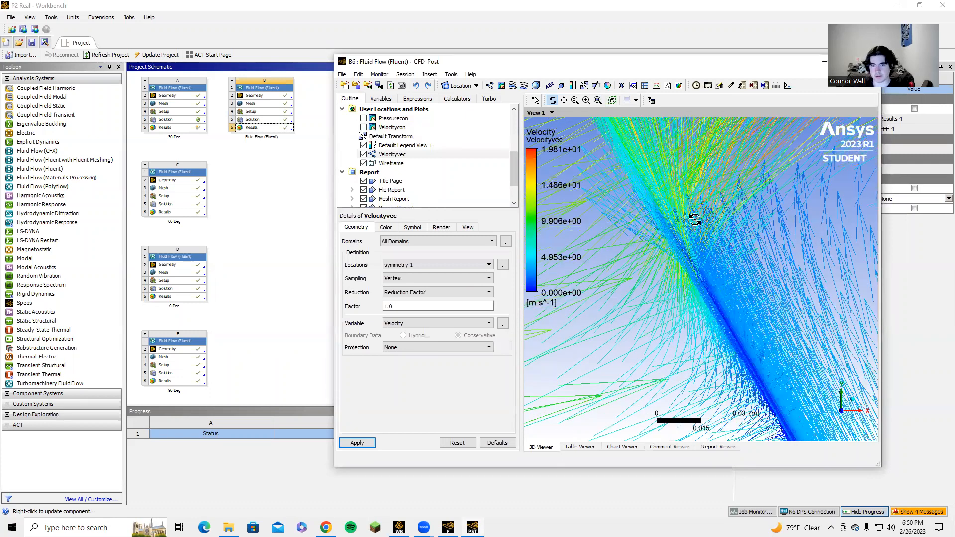
pyautogui.scroll(-2, 659, 207)
pyautogui.scroll(-2, 770, 234)
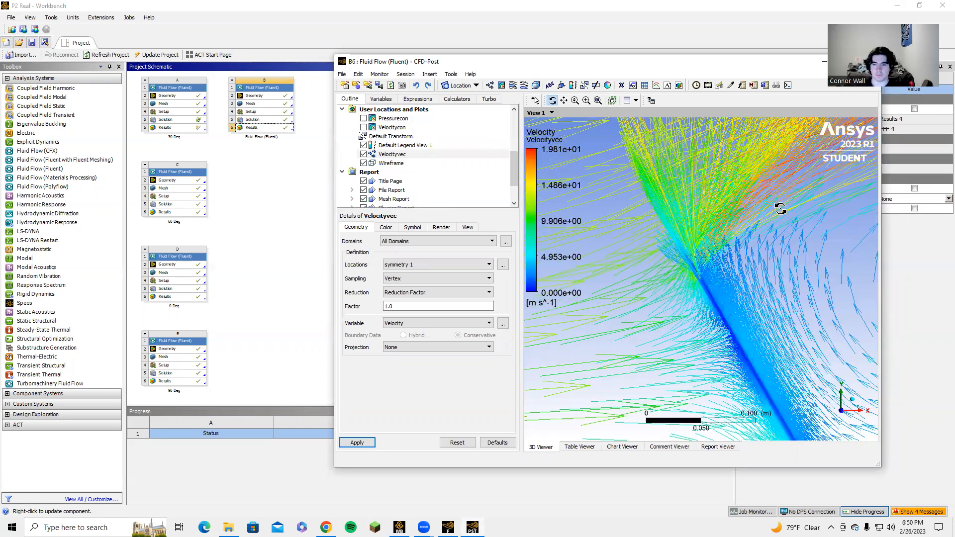
pyautogui.scroll(-2, 746, 214)
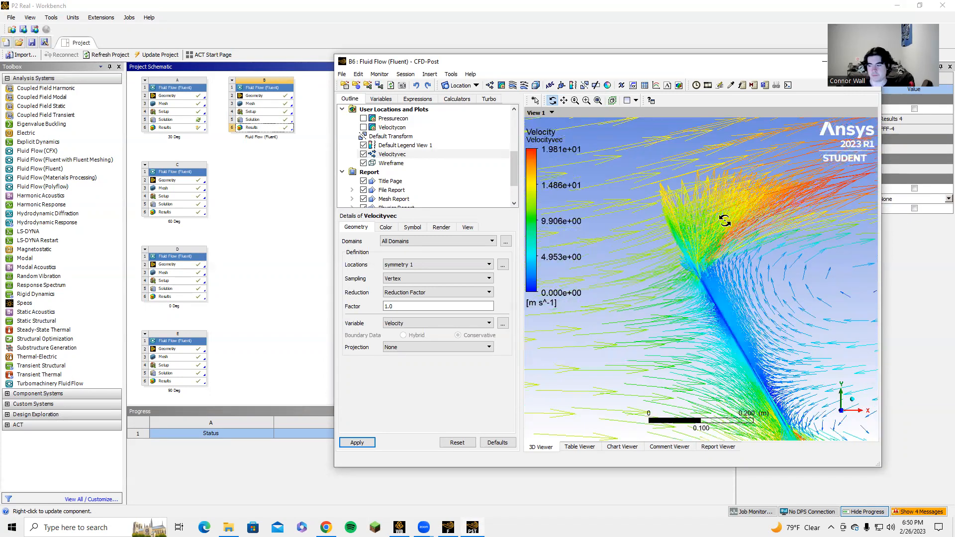
pyautogui.scroll(-2, 675, 207)
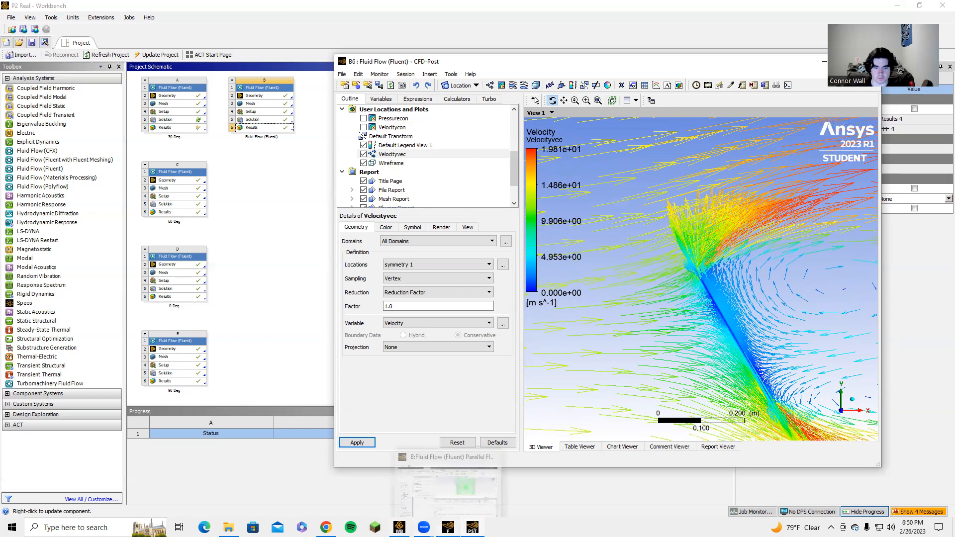
# Switch to Fluent and set up a solution XY plot of Wall Fluxes, X-Wall Shear Stress, on the topplate surface
pyautogui.click(448, 527)
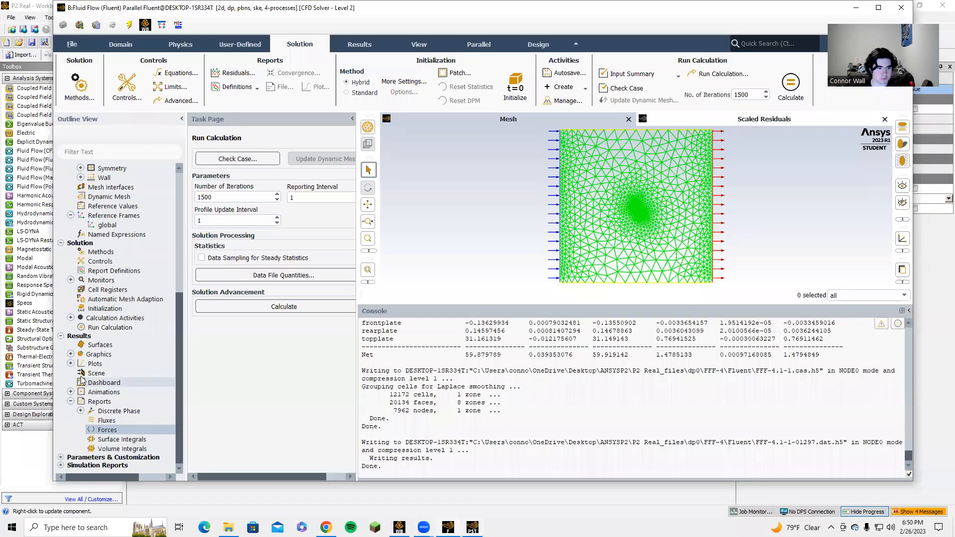
pyautogui.click(70, 364)
pyautogui.doubleClick(115, 384)
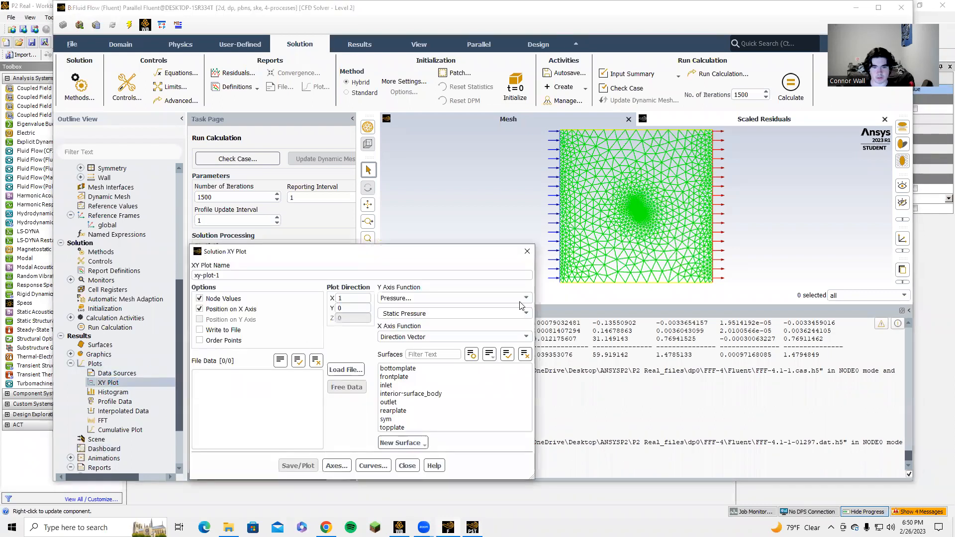
pyautogui.click(433, 298)
pyautogui.click(439, 341)
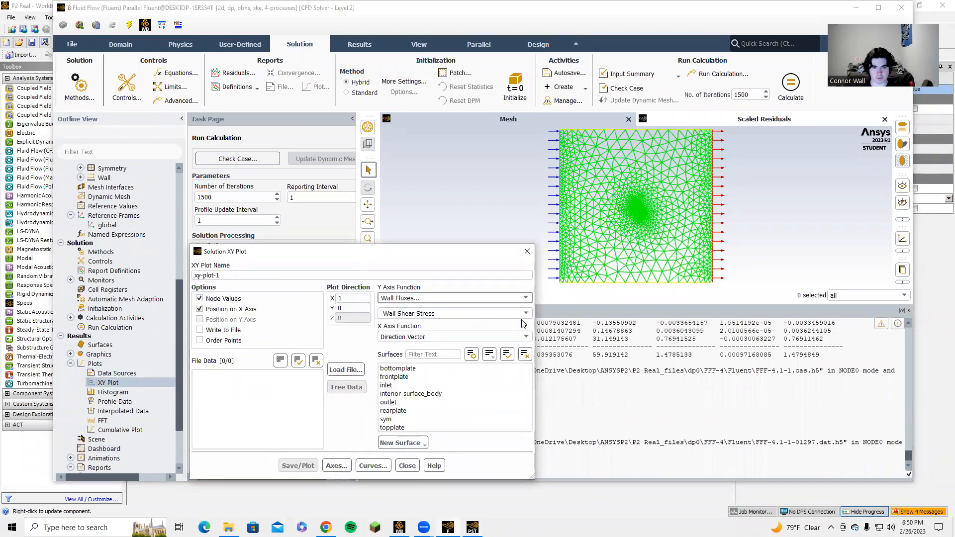
pyautogui.click(453, 313)
pyautogui.click(455, 334)
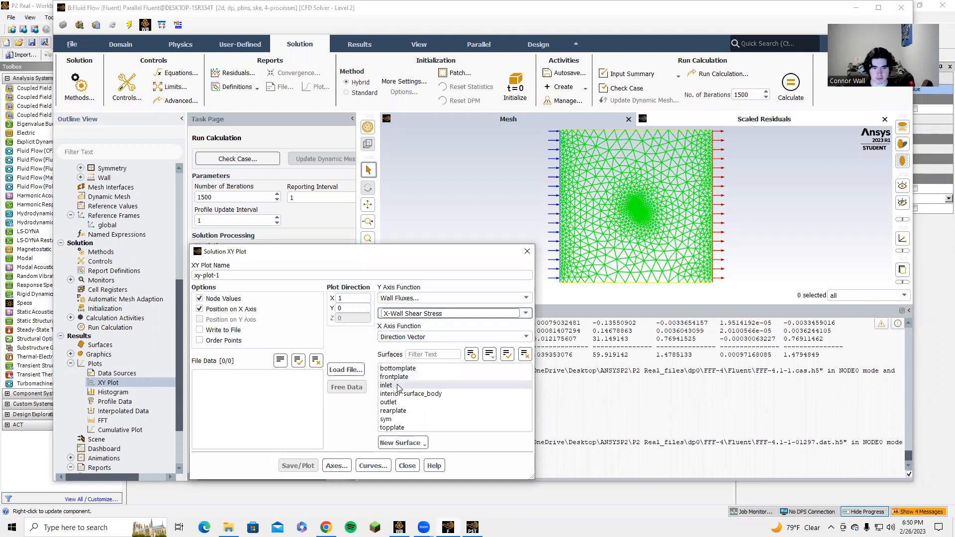
pyautogui.click(408, 427)
# Try to plot the X-wall shear stress on topplate against Curve Length
pyautogui.click(451, 337)
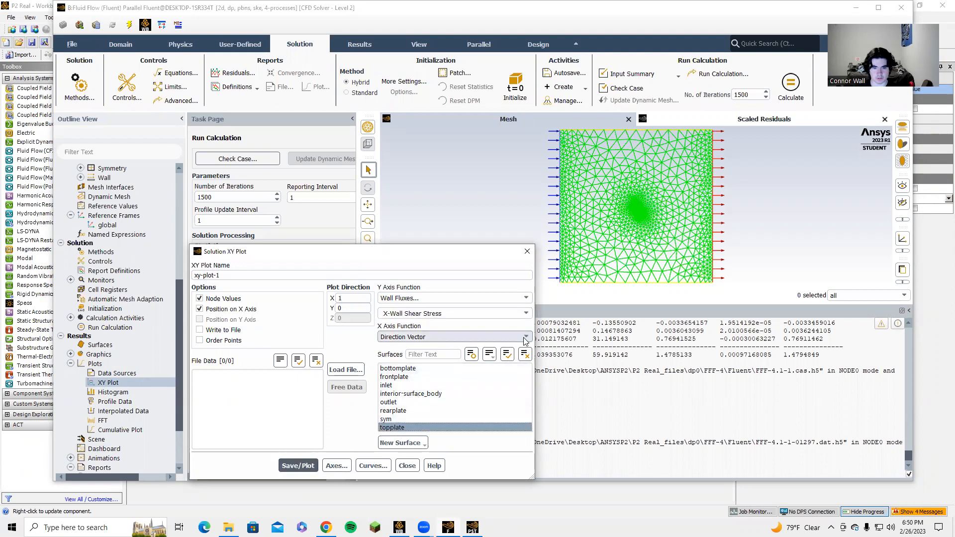
pyautogui.click(428, 360)
pyautogui.click(393, 427)
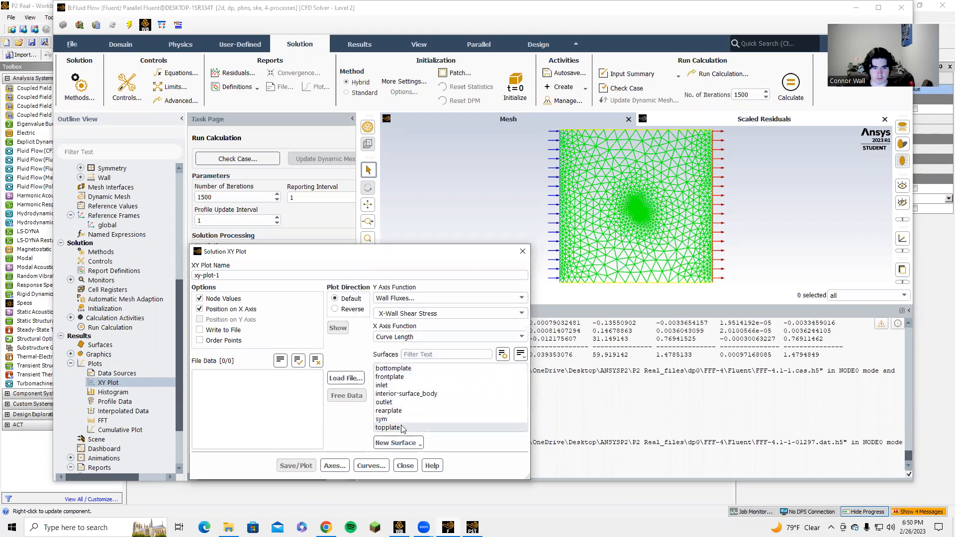
pyautogui.click(532, 258)
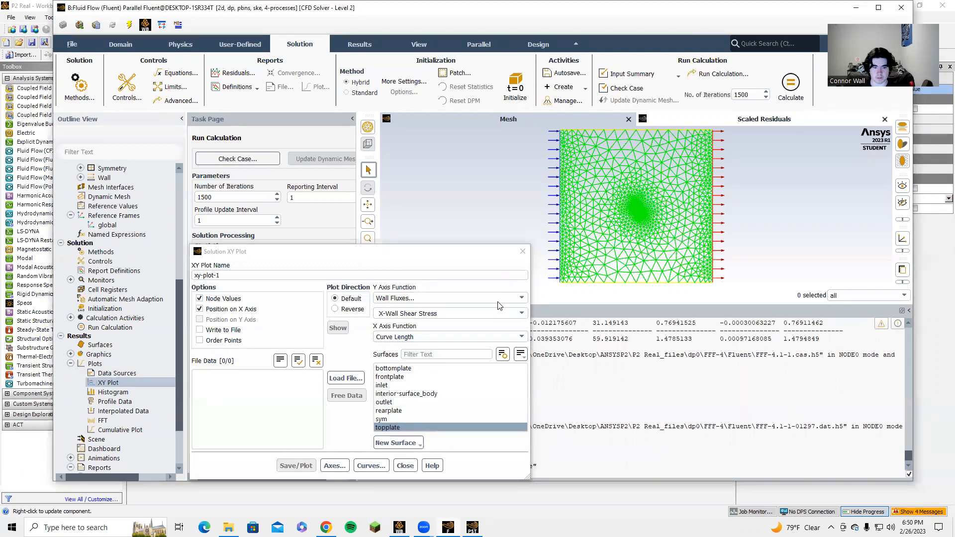
# Plot the X-wall shear stress on topplate against Direction Vector and close the plot setup
pyautogui.click(506, 342)
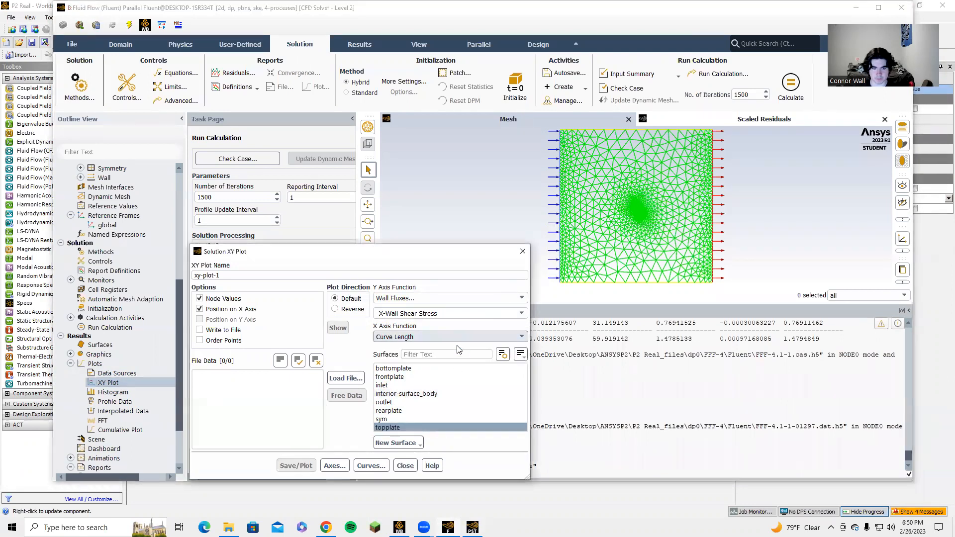
pyautogui.click(467, 350)
pyautogui.click(280, 470)
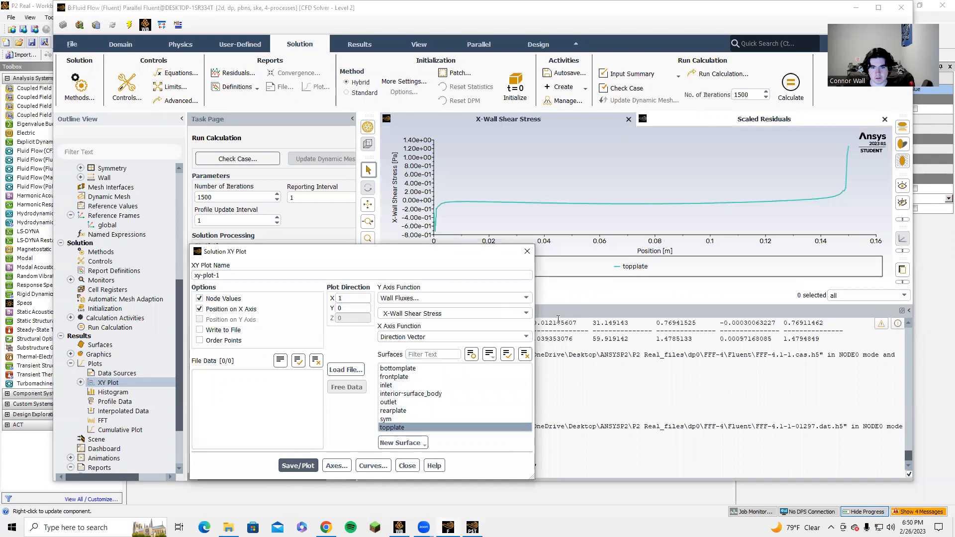
pyautogui.click(526, 251)
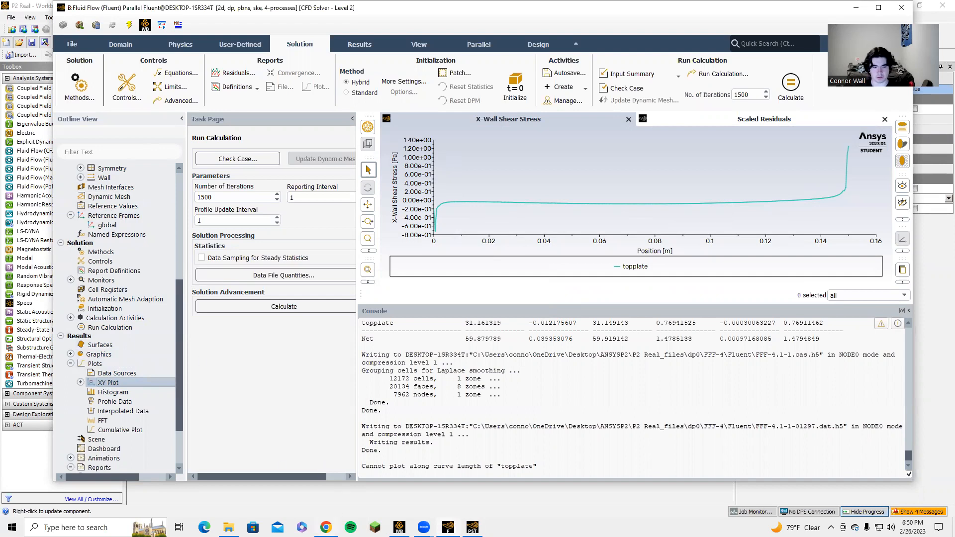
# Switch to the Fluent Project 2 document in Chrome and review its contour images, boundary layer table and drag tables
pyautogui.click(321, 507)
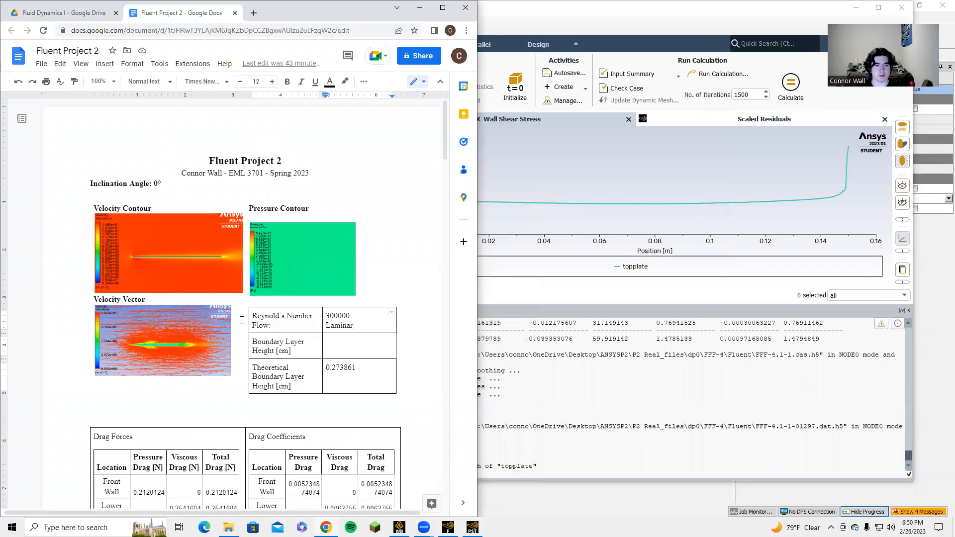
pyautogui.scroll(-2, 248, 351)
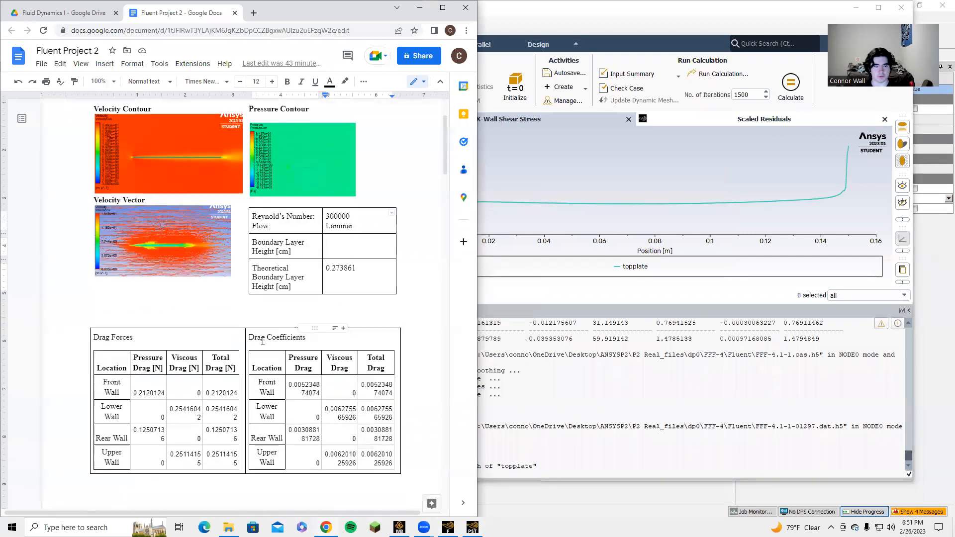
pyautogui.scroll(-1, 263, 341)
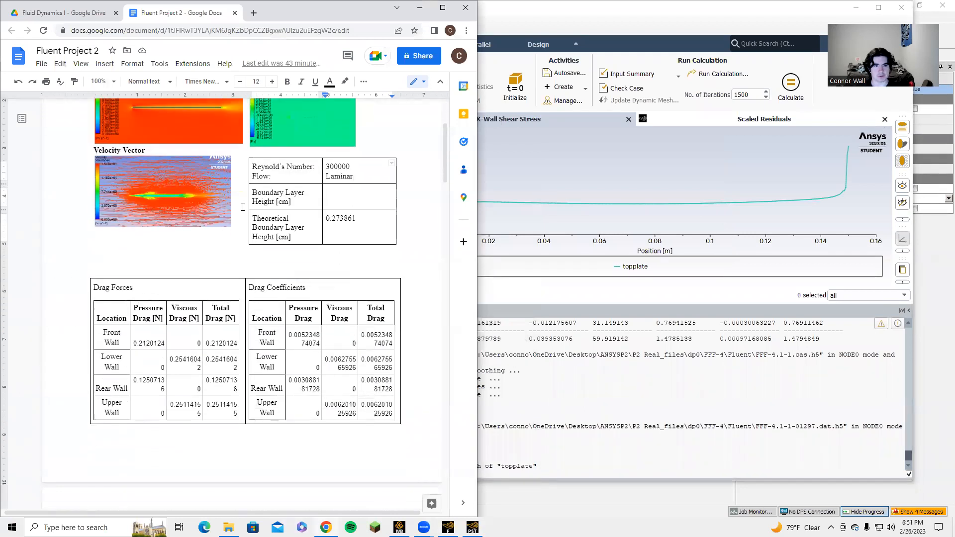
pyautogui.scroll(-14, 249, 269)
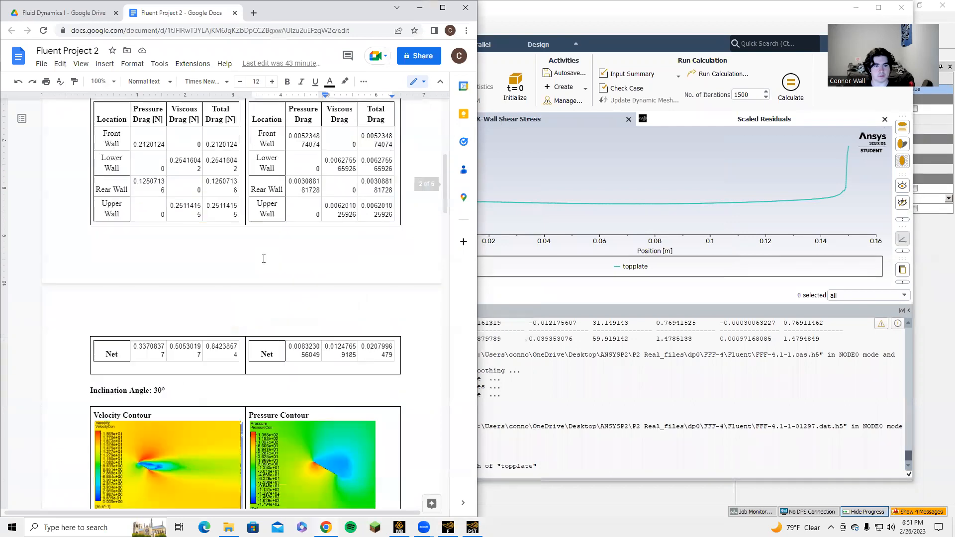
pyautogui.scroll(10, 249, 263)
pyautogui.scroll(10, 250, 264)
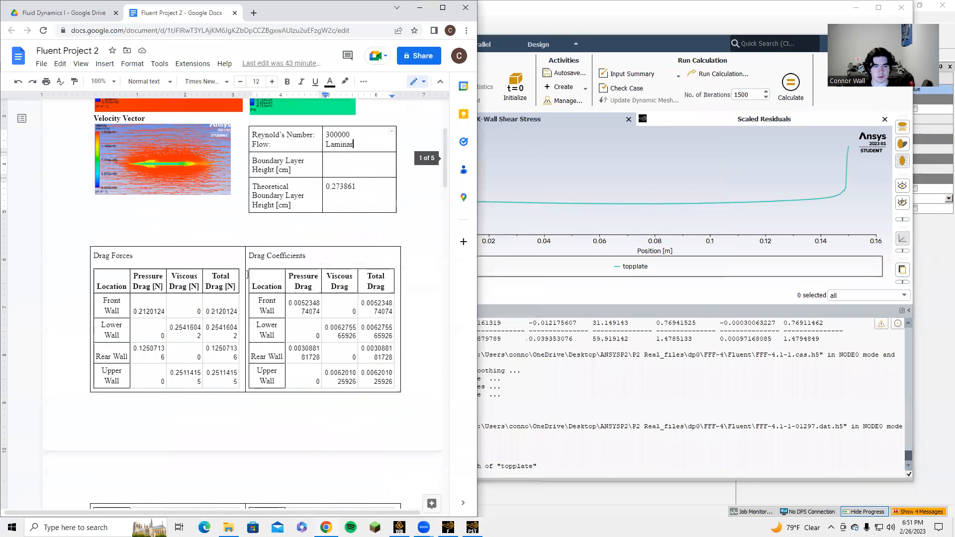
# Return to Fluent and quit it, using the settings changes for the current calculation only
pyautogui.click(543, 379)
pyautogui.click(585, 360)
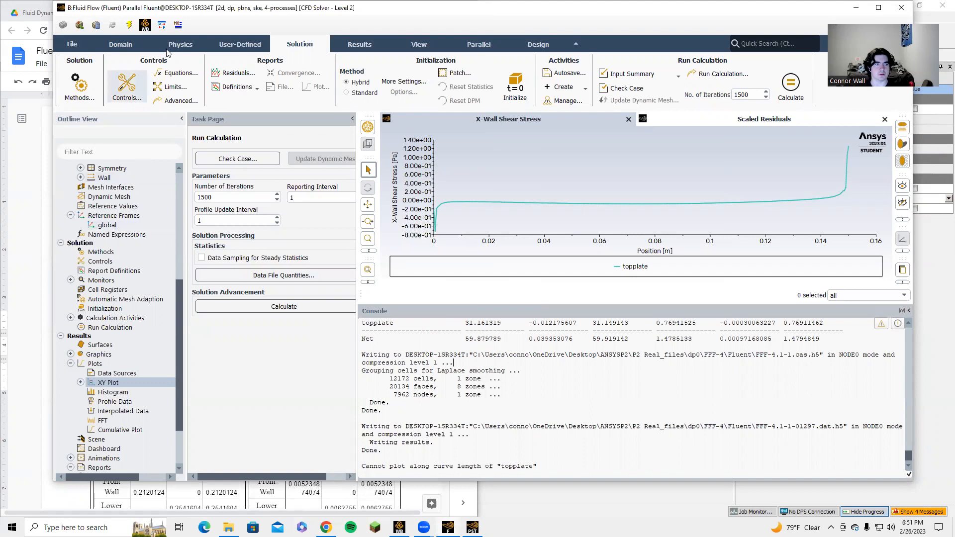
pyautogui.click(900, 9)
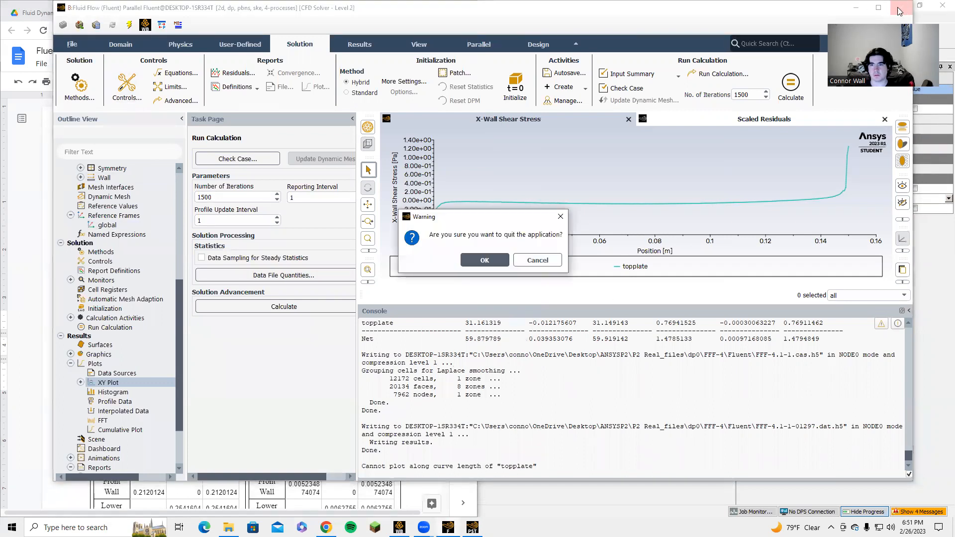
pyautogui.click(485, 260)
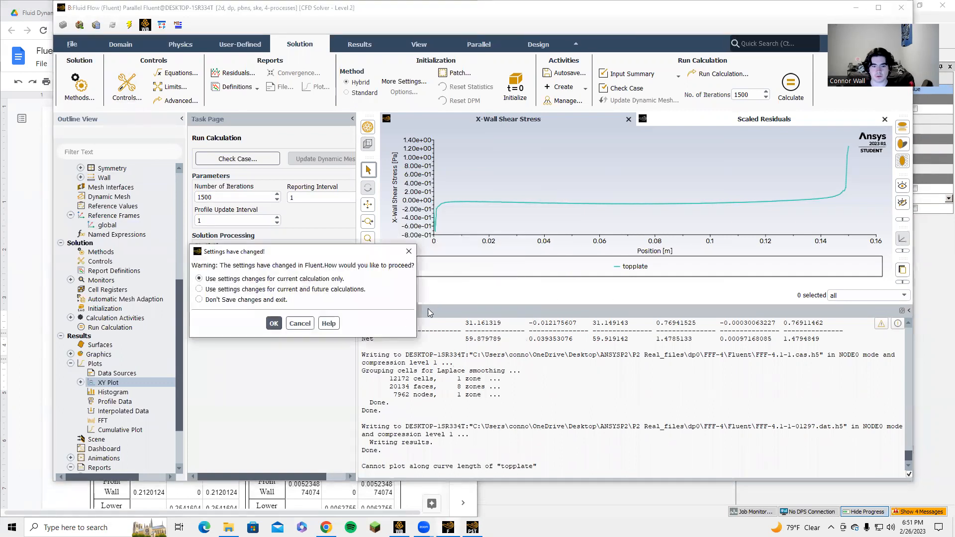
pyautogui.click(273, 324)
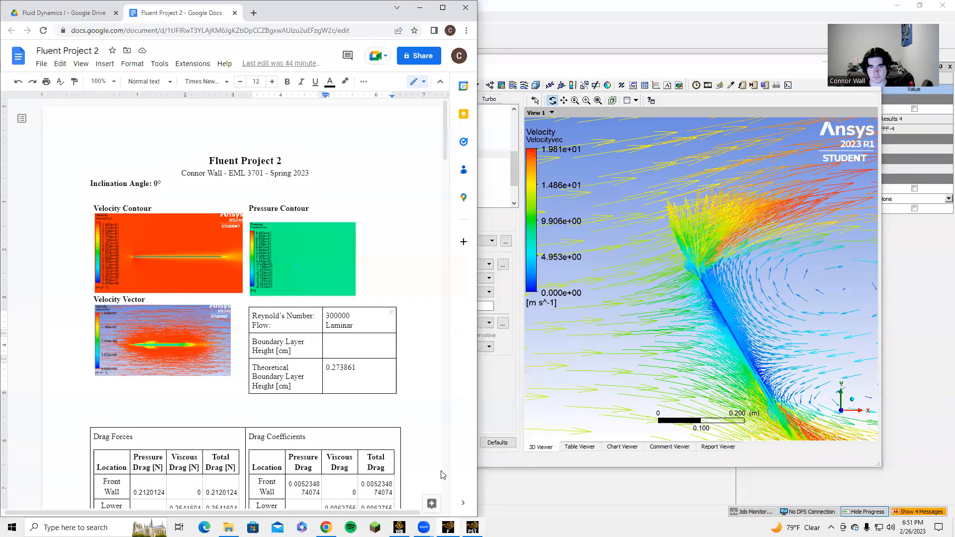
# Close CFD-Post and return to the Workbench project schematic
pyautogui.moveTo(700, 71); pyautogui.dragTo(689, 124)
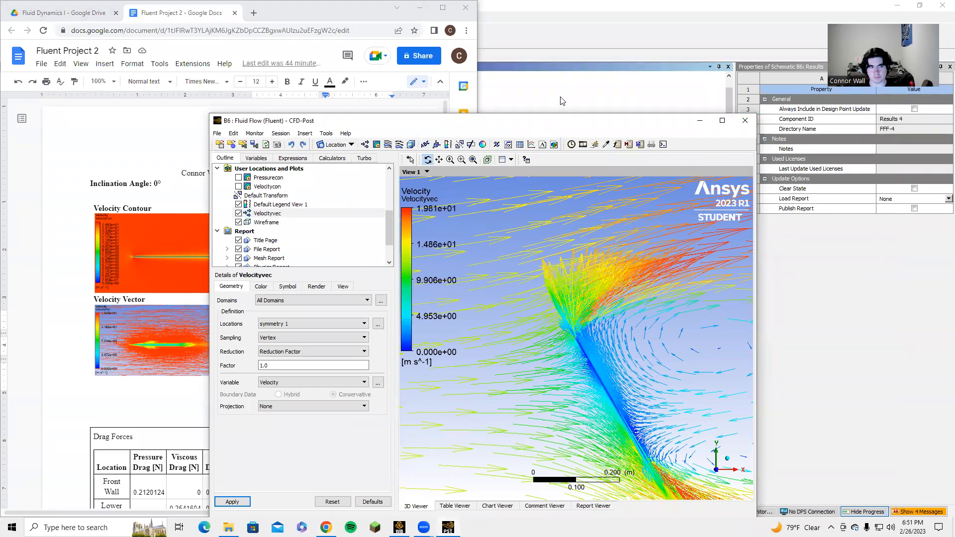
pyautogui.click(564, 108)
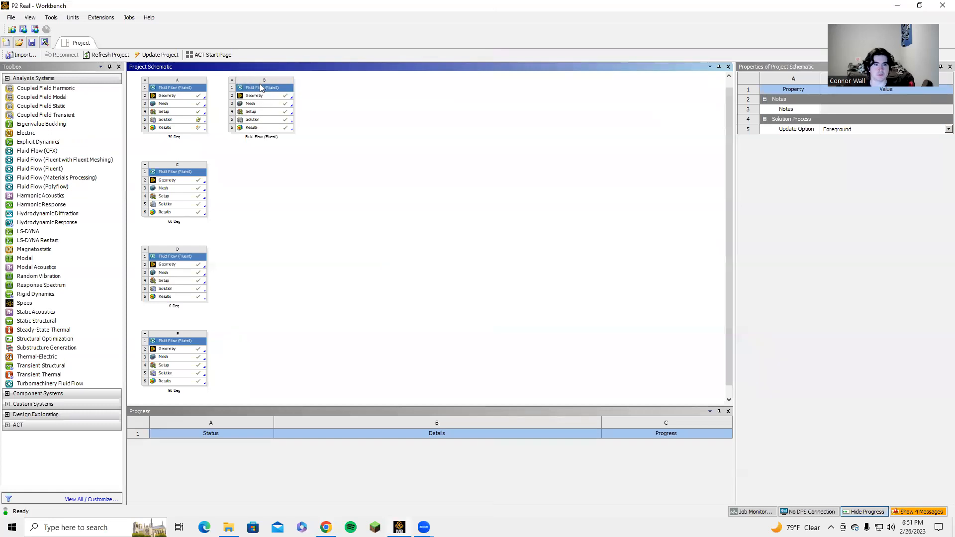
pyautogui.rightClick(261, 86)
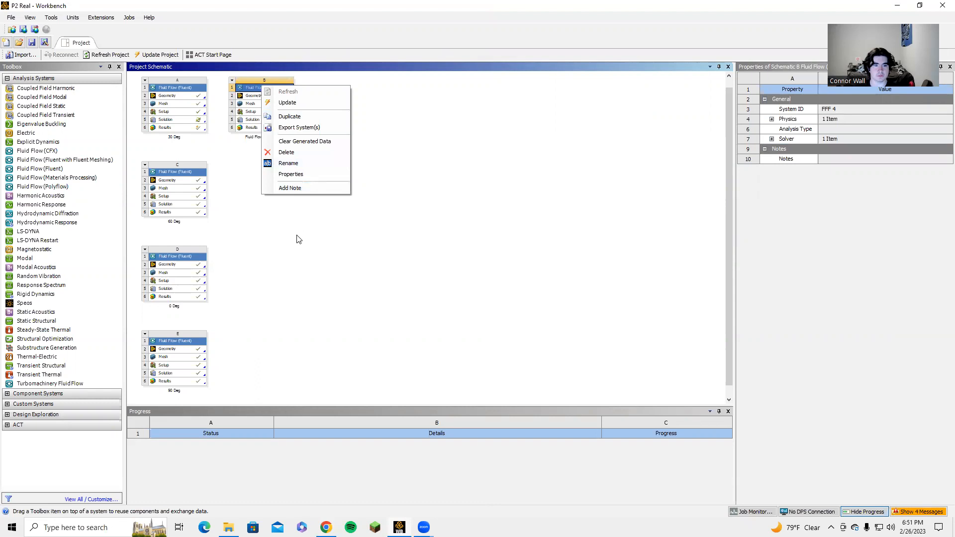
pyautogui.click(273, 234)
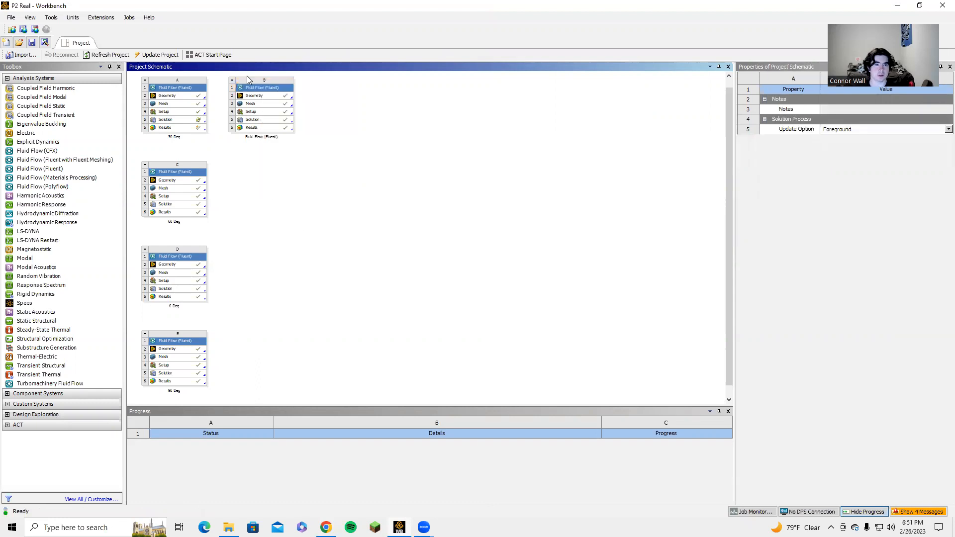